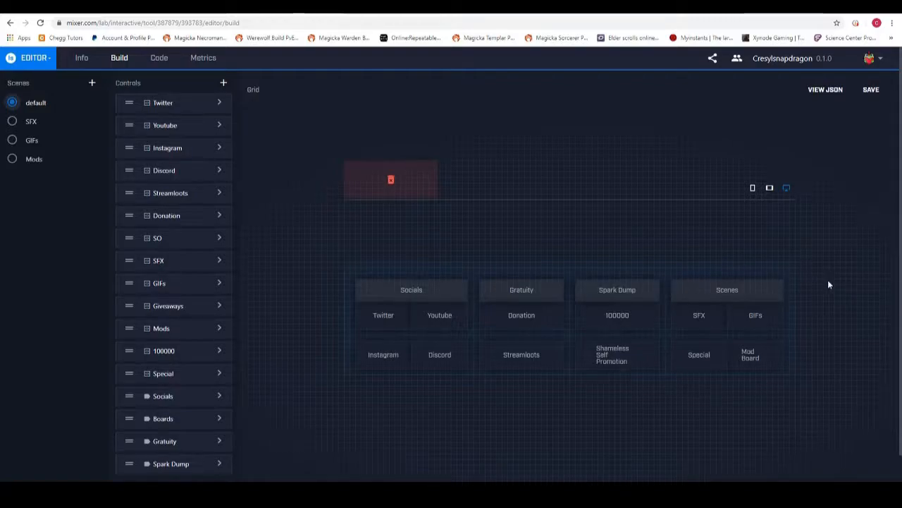
Review the SFX, GIFs and Mods scenes against the scene buttons in the default scene.
{"action": "left_click", "coordinate": [755, 355]}
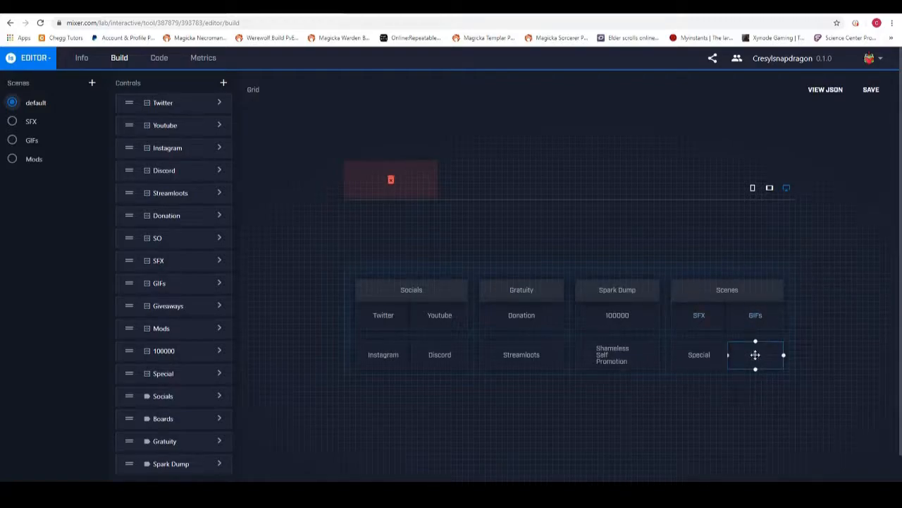
{"action": "left_click", "coordinate": [757, 317]}
{"action": "left_click", "coordinate": [16, 126]}
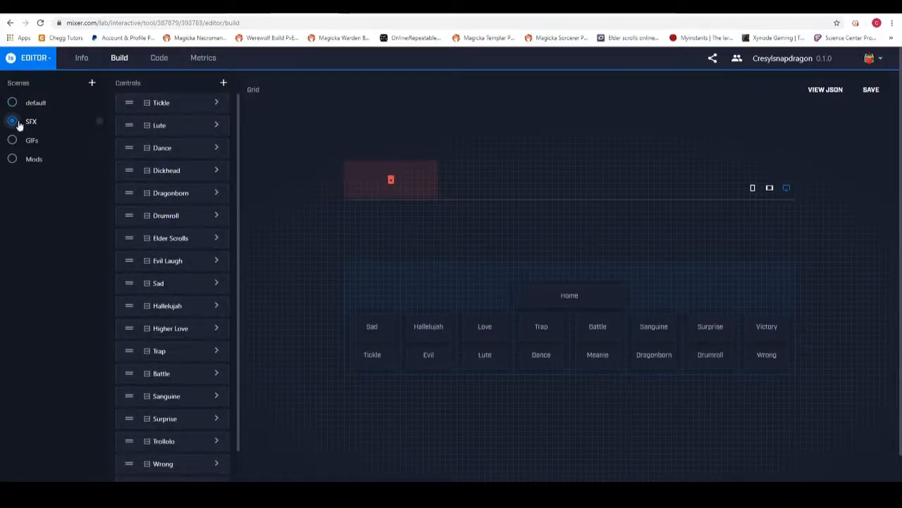
{"action": "left_click", "coordinate": [14, 102]}
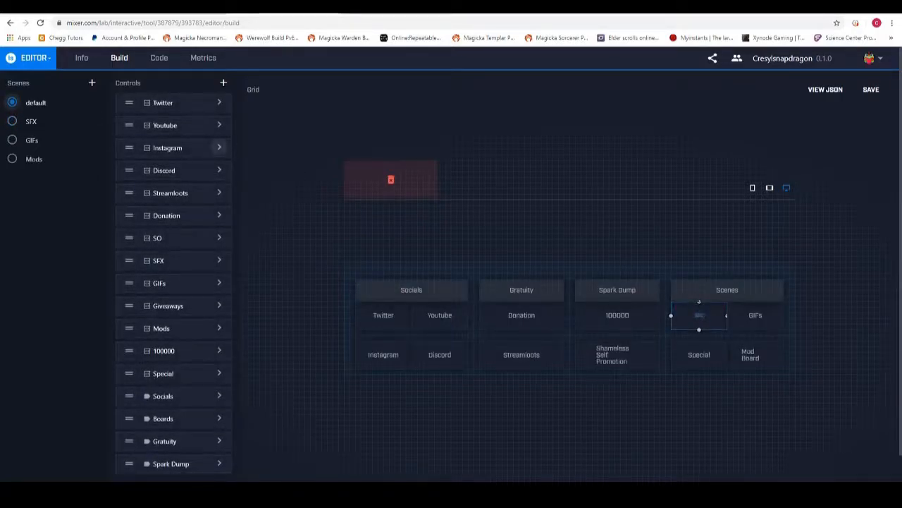
{"action": "left_click", "coordinate": [10, 127]}
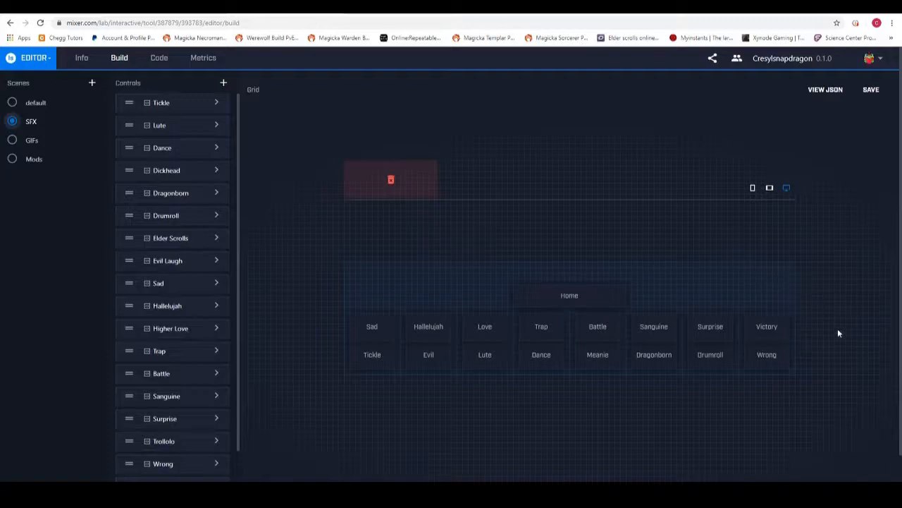
{"action": "left_click", "coordinate": [12, 103]}
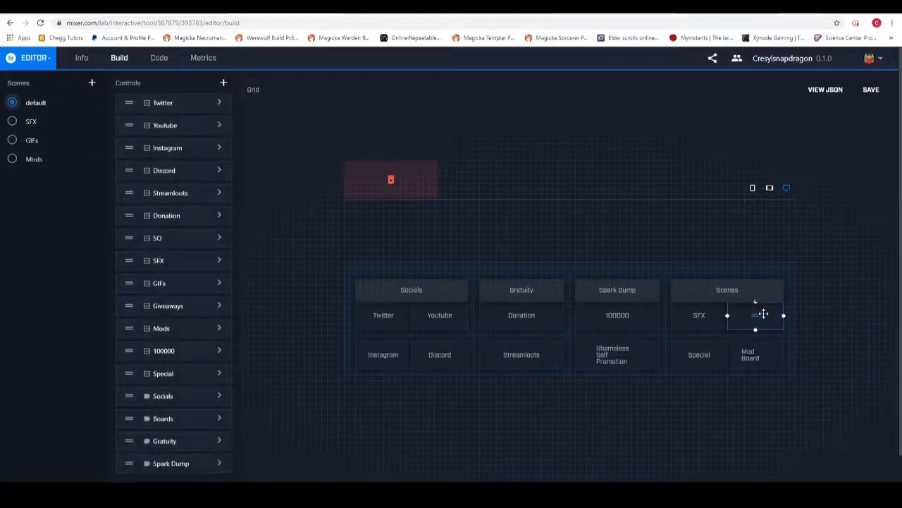
{"action": "left_click", "coordinate": [12, 140]}
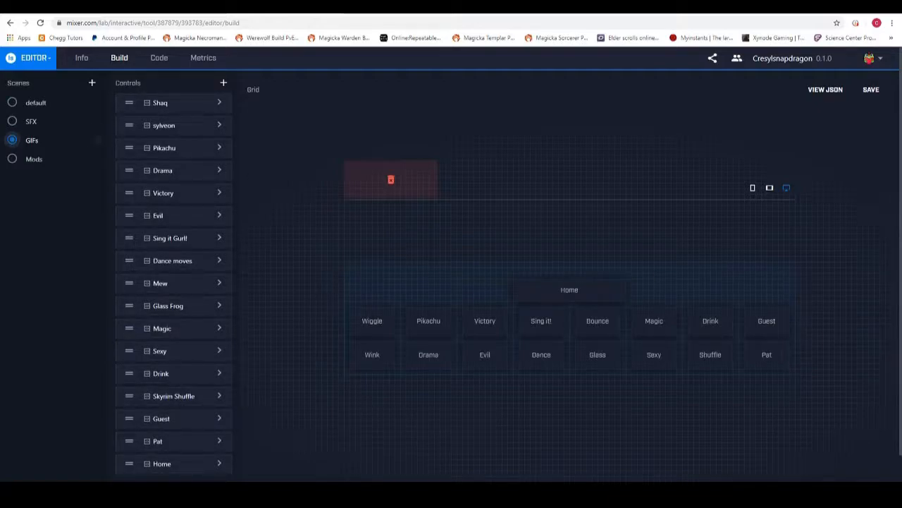
{"action": "left_click", "coordinate": [34, 102]}
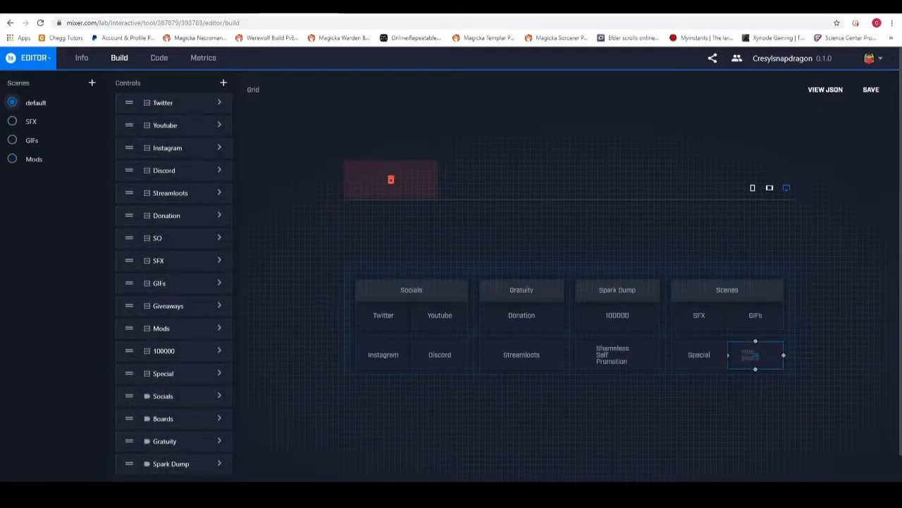
{"action": "left_click", "coordinate": [16, 159]}
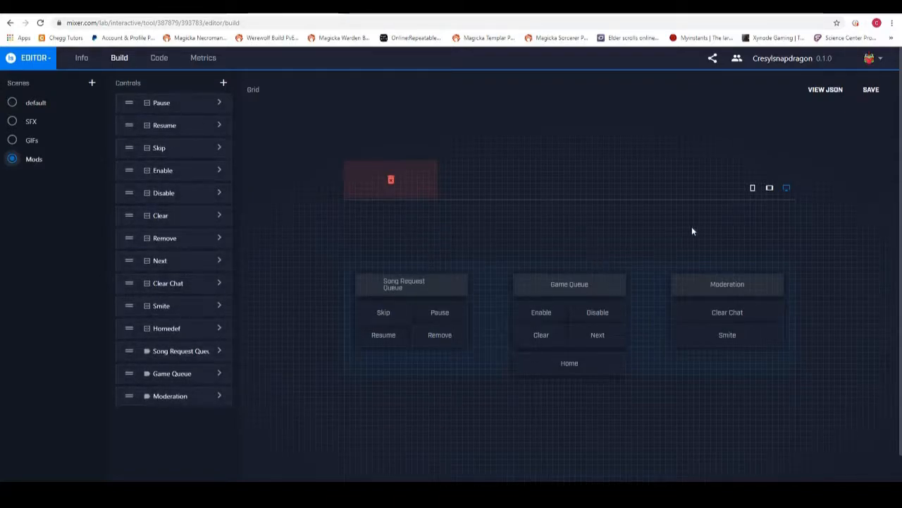
{"action": "left_click", "coordinate": [17, 104]}
Create a new scene named "Special" for the Special button on the default board.
{"action": "left_click", "coordinate": [700, 351]}
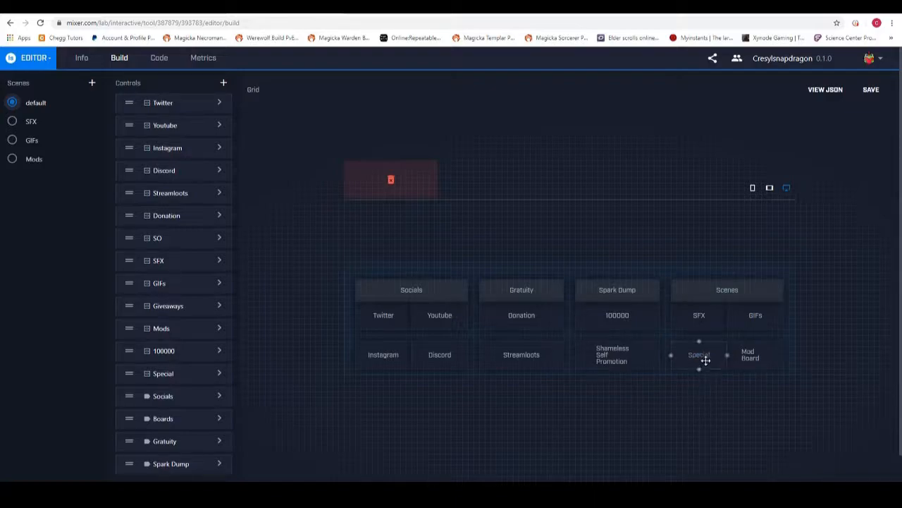
{"action": "left_click", "coordinate": [92, 83]}
{"action": "type", "text": "Special"}
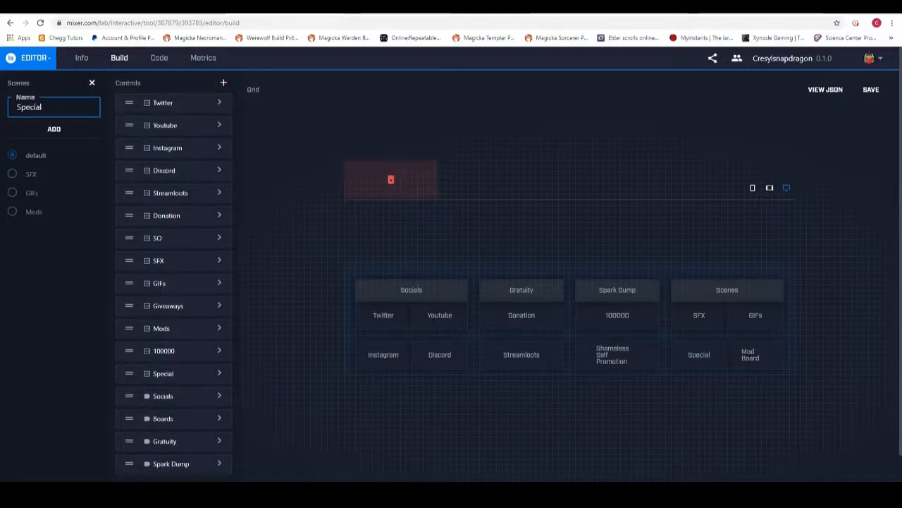
{"action": "left_click", "coordinate": [48, 131]}
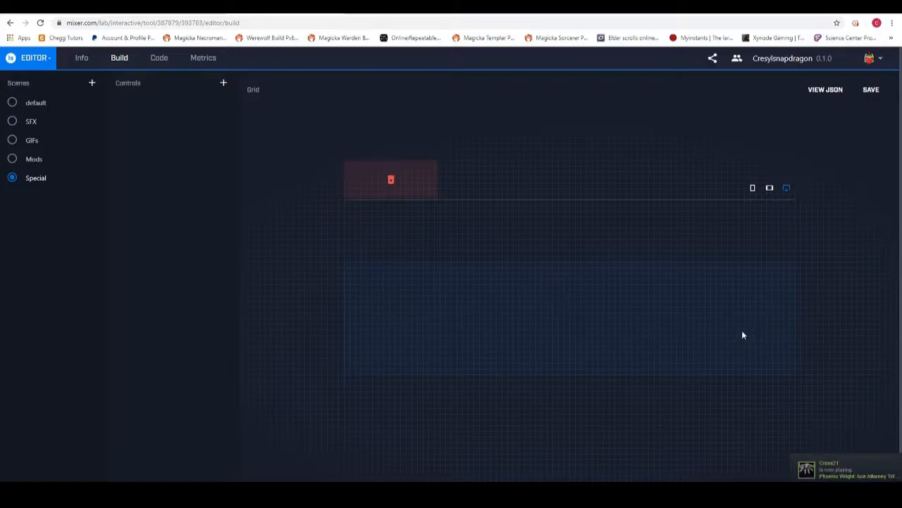
Add a label control named "Shops" to the Special scene.
{"action": "left_click", "coordinate": [223, 85]}
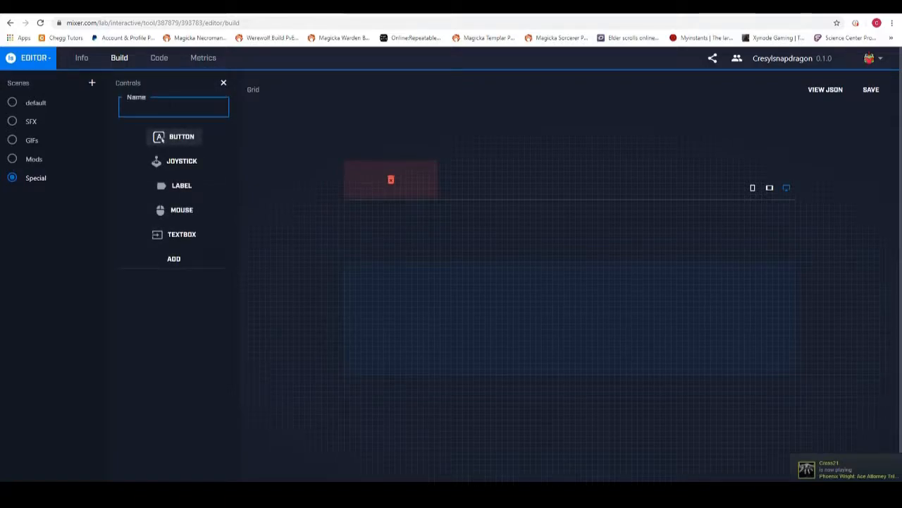
{"action": "left_click", "coordinate": [173, 110]}
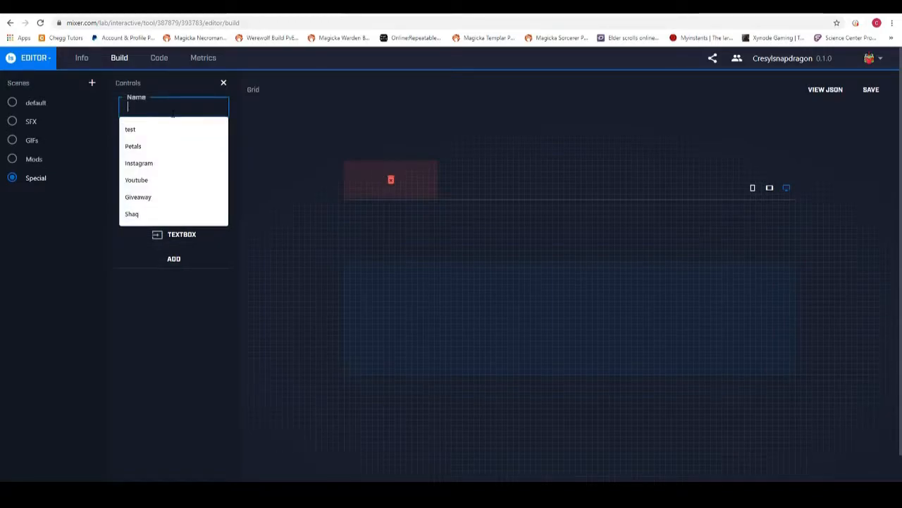
{"action": "type", "text": "Shops"}
{"action": "left_click", "coordinate": [175, 261]}
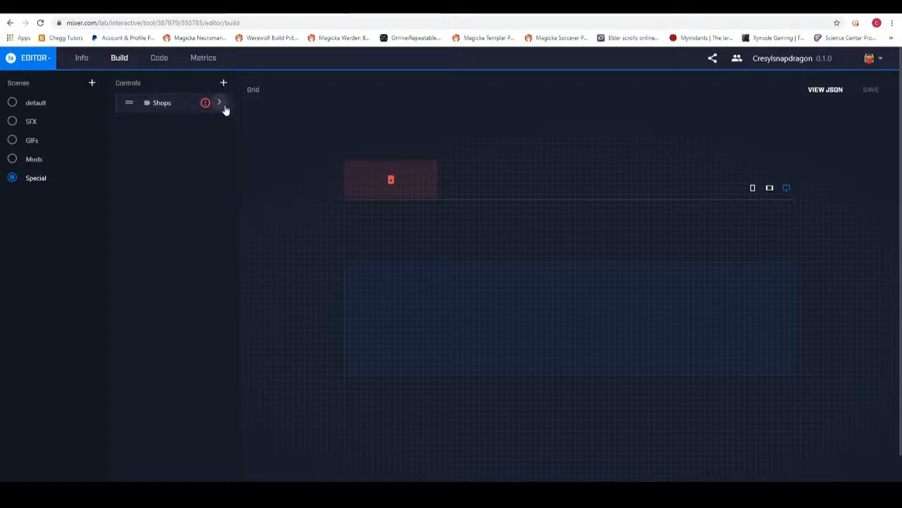
Set the Shops label's text to "Shops" and place it near the left end of the layout grid.
{"action": "left_click", "coordinate": [219, 103]}
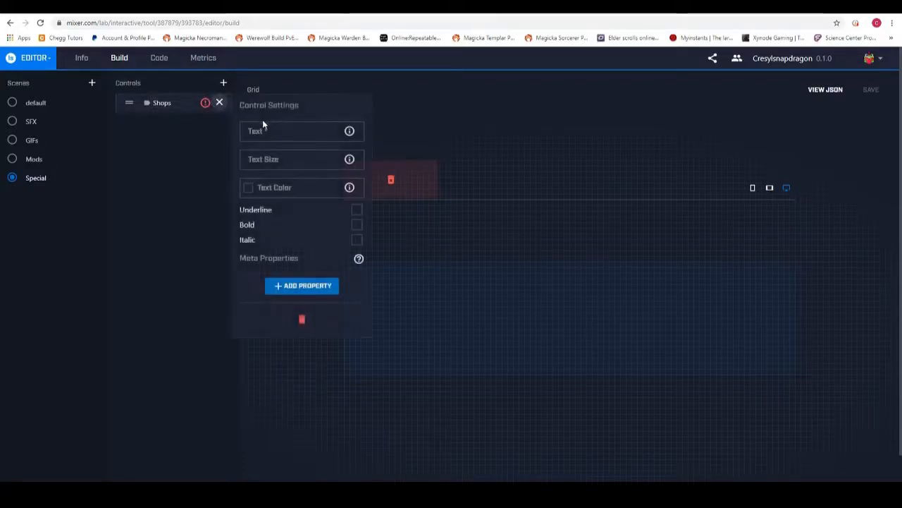
{"action": "left_click", "coordinate": [268, 132]}
{"action": "type", "text": "Shops"}
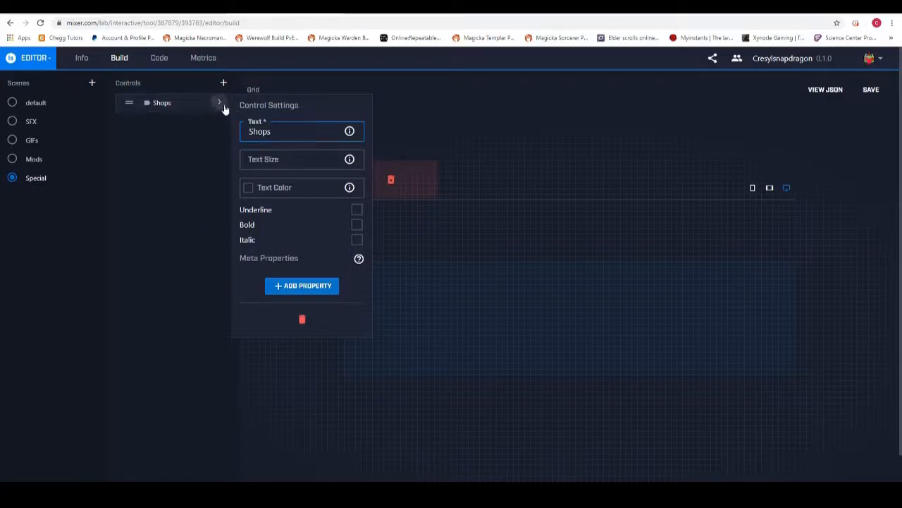
{"action": "left_click", "coordinate": [219, 103]}
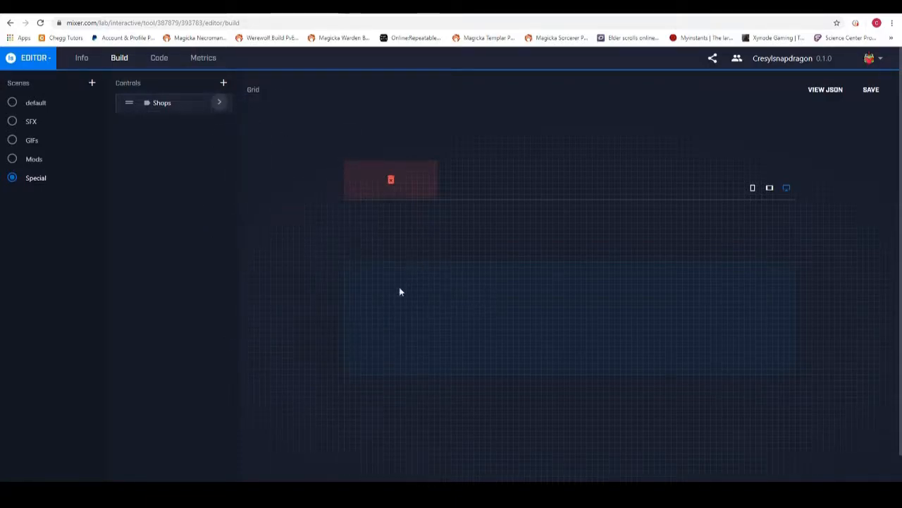
{"action": "left_click_drag", "start_coordinate": [131, 104], "coordinate": [416, 303]}
Add a label control named "Requests" to the Special scene.
{"action": "left_click", "coordinate": [224, 83]}
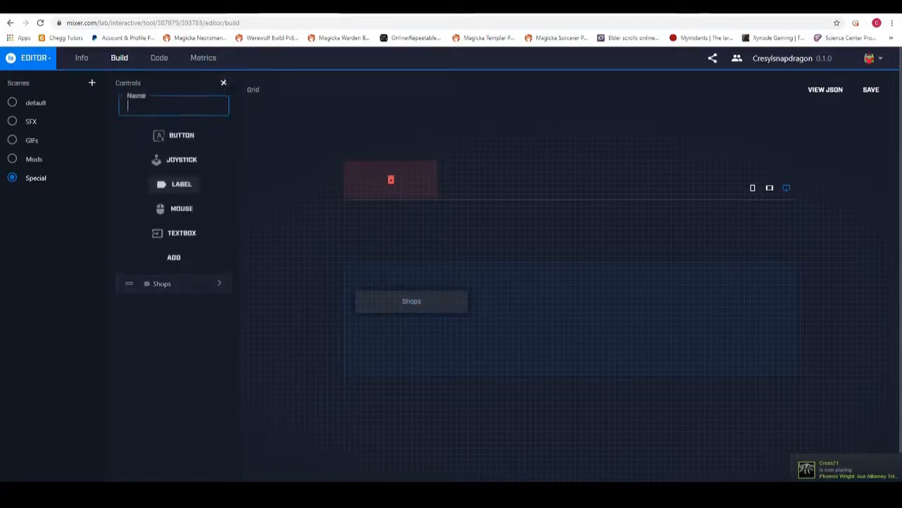
{"action": "left_click", "coordinate": [174, 106]}
{"action": "type", "text": "Re"}
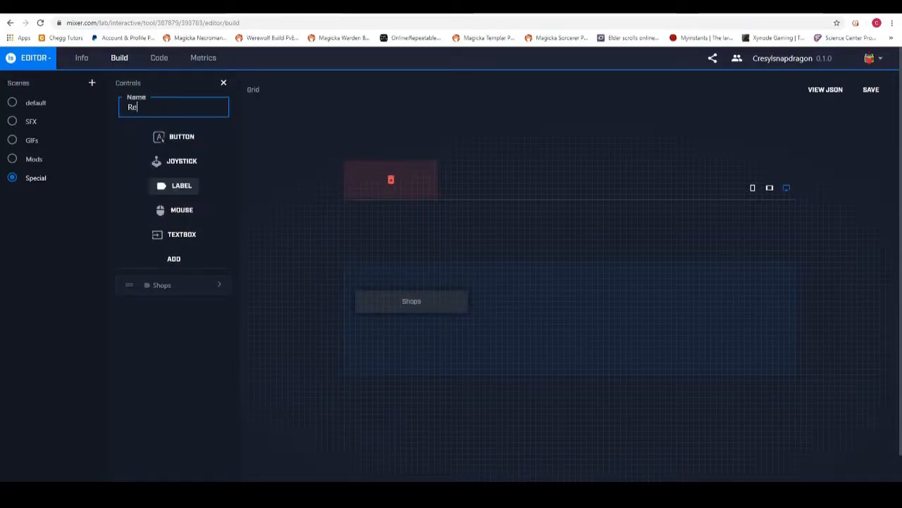
{"action": "type", "text": "quests"}
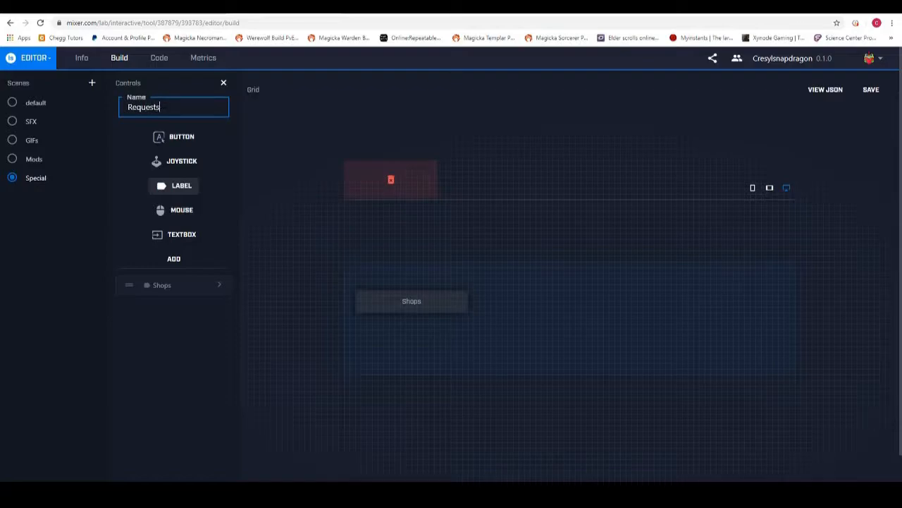
{"action": "left_click", "coordinate": [188, 261]}
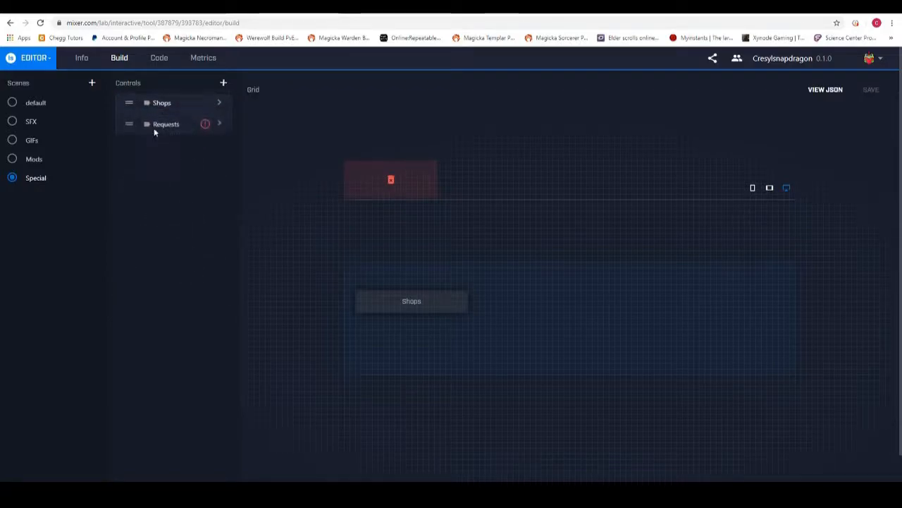
Set the Requests label's text to "Requests" and place it near the middle of the grid, level with the Shops label.
{"action": "left_click", "coordinate": [219, 125]}
{"action": "left_click", "coordinate": [304, 153]}
{"action": "type", "text": "R"}
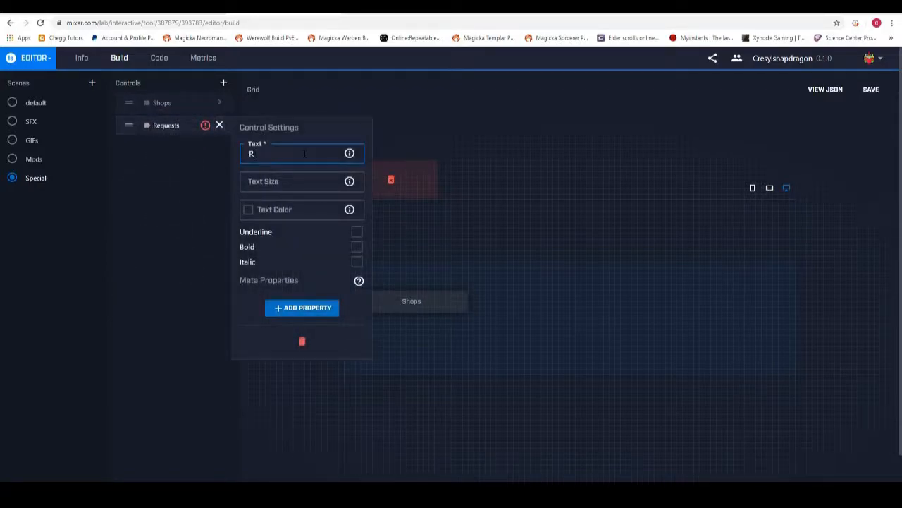
{"action": "type", "text": "equests"}
{"action": "left_click", "coordinate": [220, 125]}
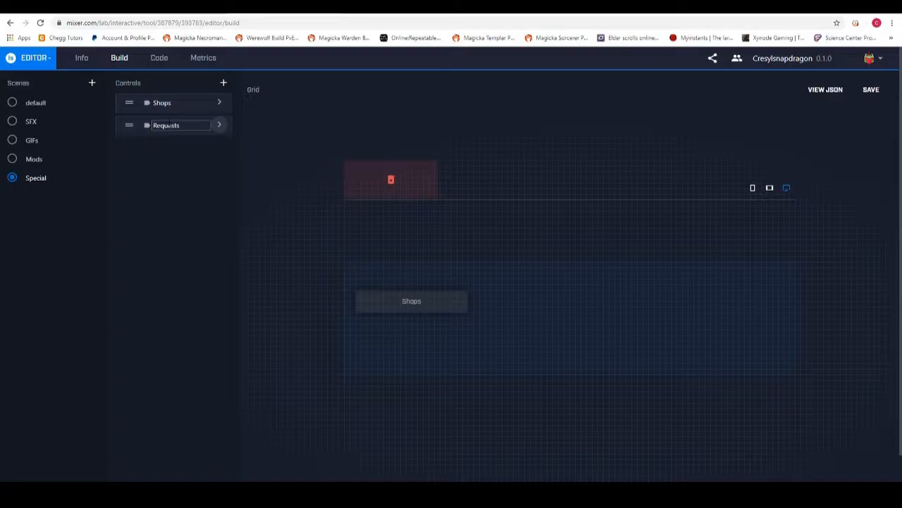
{"action": "left_click", "coordinate": [219, 124]}
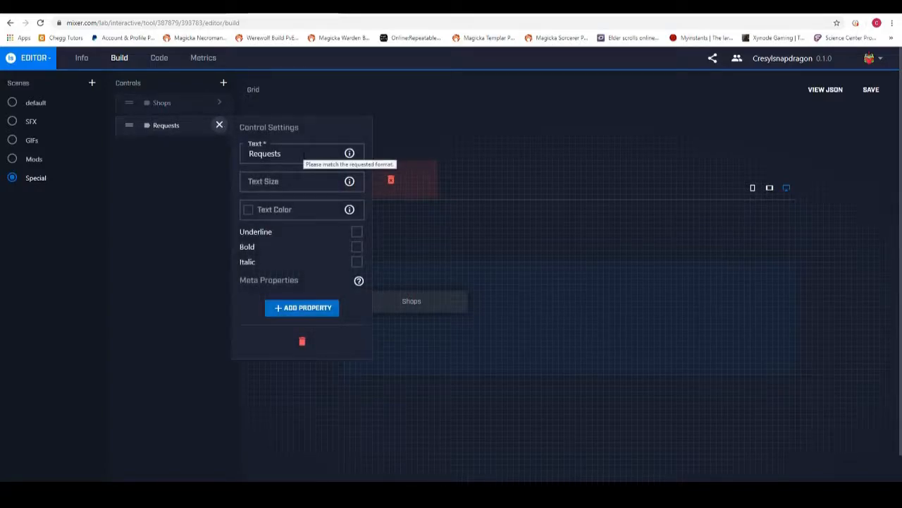
{"action": "double_click", "coordinate": [305, 154]}
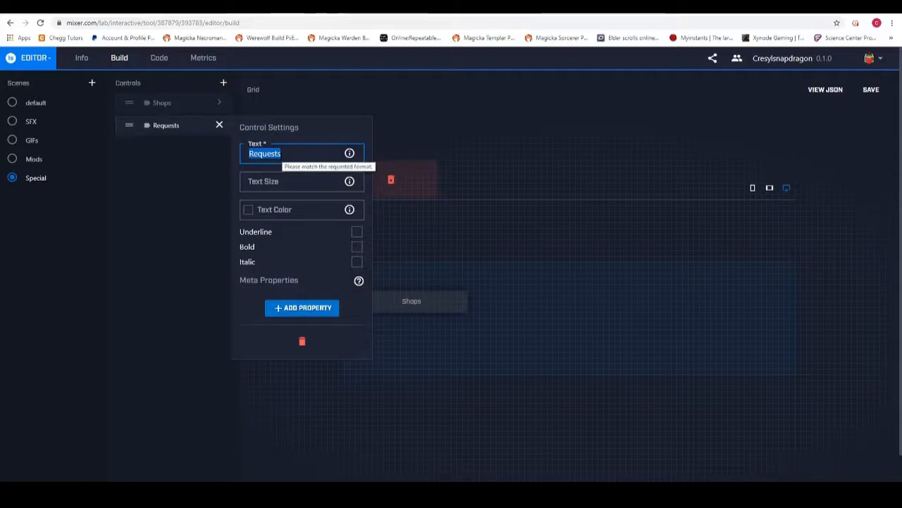
{"action": "left_click_drag", "start_coordinate": [129, 125], "coordinate": [753, 319]}
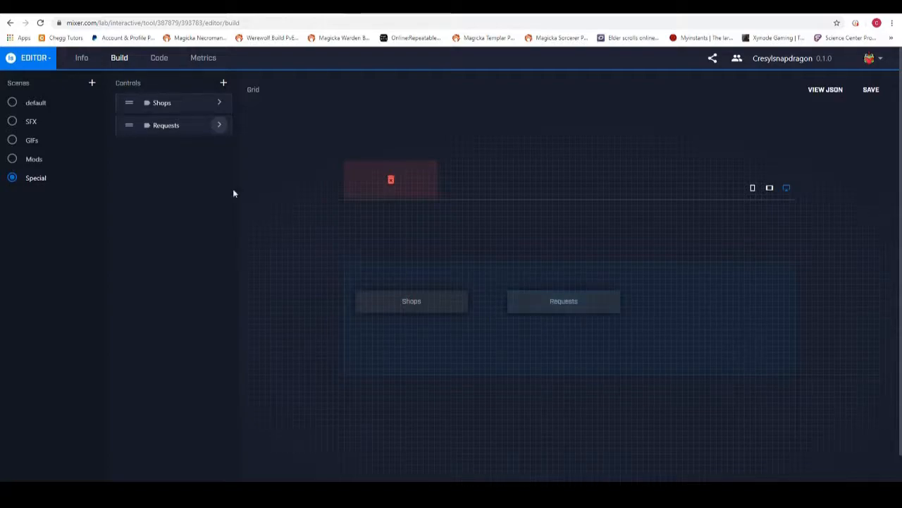
Add a label control named "Fun Overlays" to the Special scene.
{"action": "left_click", "coordinate": [224, 84]}
{"action": "type", "text": "Fun Overlays"}
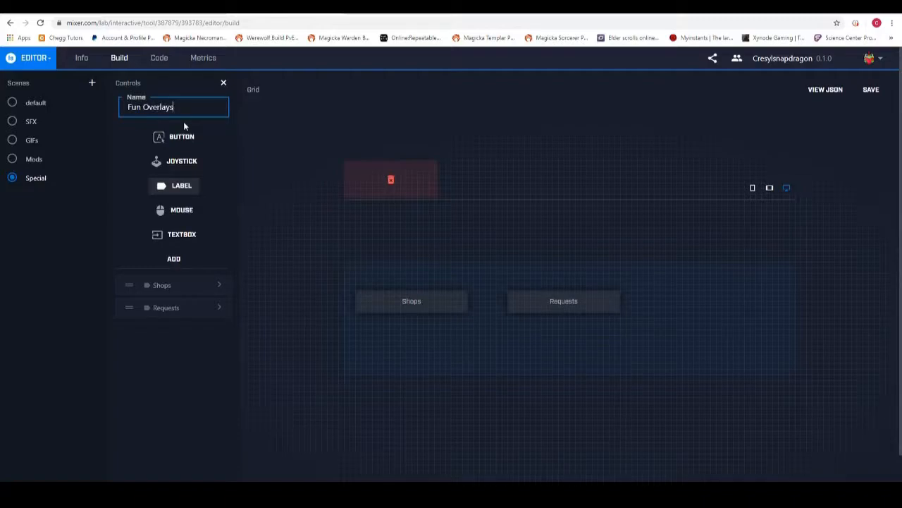
{"action": "left_click", "coordinate": [179, 262]}
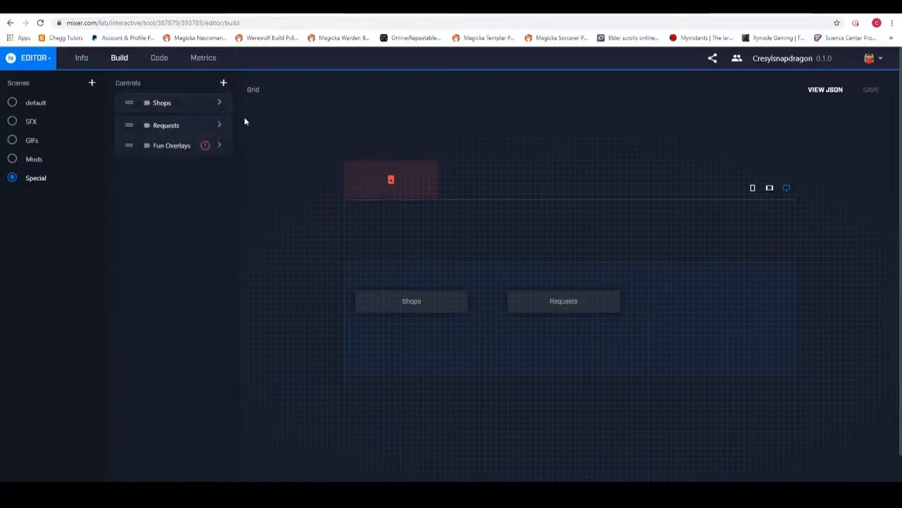
Set the Fun Overlays label's text to "Fun Overlays" and place it at the grid's right end, level with the other labels.
{"action": "left_click", "coordinate": [219, 148]}
{"action": "left_click", "coordinate": [283, 175]}
{"action": "type", "text": "Fun Overlays"}
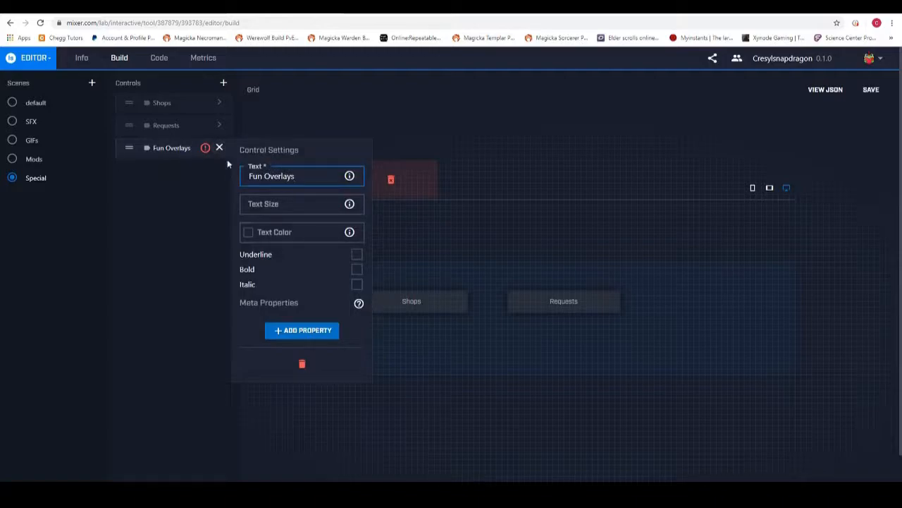
{"action": "left_click", "coordinate": [219, 147]}
{"action": "left_click_drag", "start_coordinate": [127, 147], "coordinate": [785, 304]}
{"action": "left_click_drag", "start_coordinate": [719, 300], "coordinate": [732, 303]}
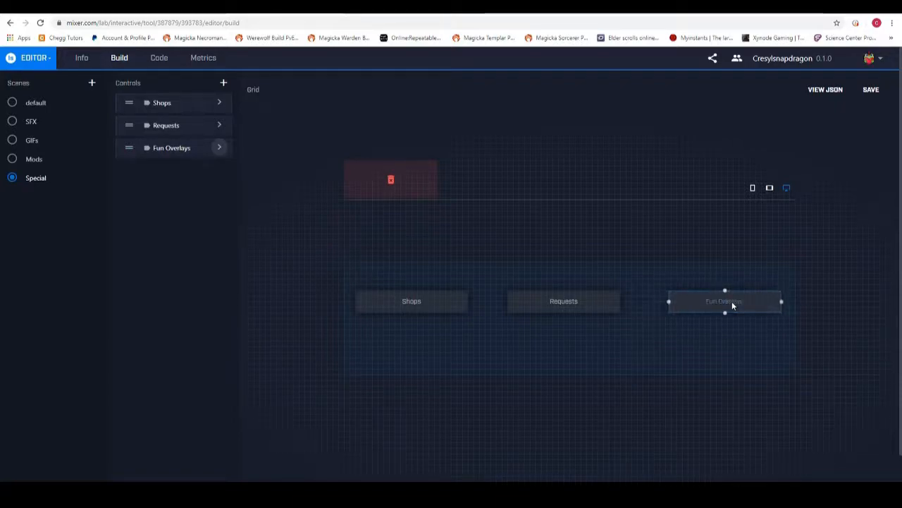
Centre the Requests label between Shops and Fun Overlays, and narrow it slightly from its left edge.
{"action": "left_click", "coordinate": [579, 304]}
{"action": "left_click_drag", "start_coordinate": [568, 300], "coordinate": [572, 301]}
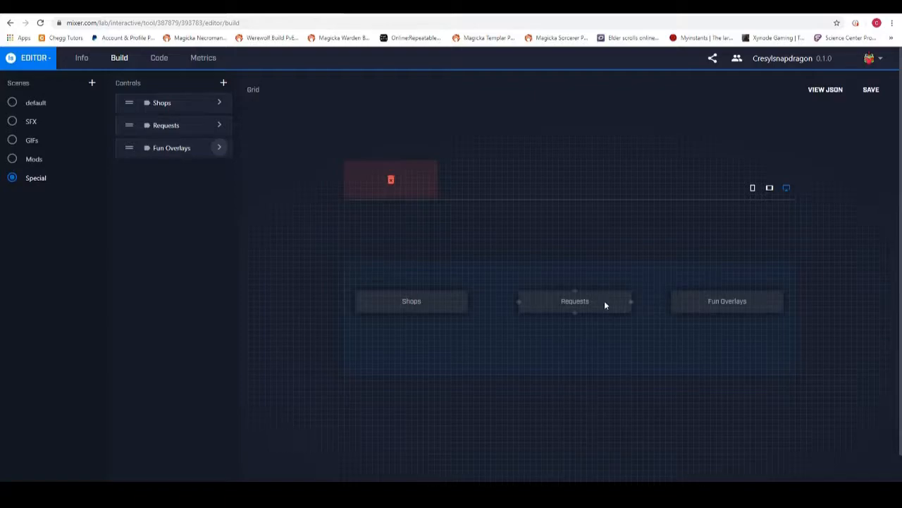
{"action": "left_click_drag", "start_coordinate": [583, 300], "coordinate": [576, 308]}
{"action": "left_click", "coordinate": [577, 304]}
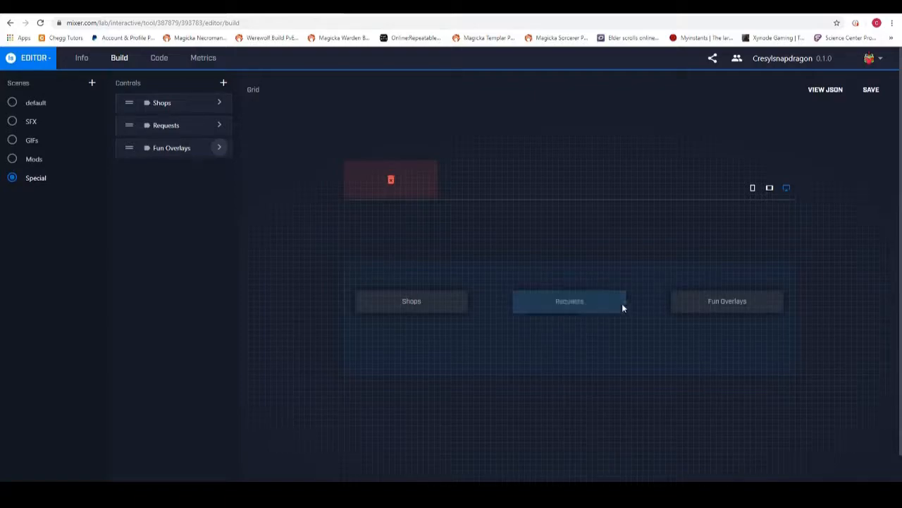
{"action": "left_click_drag", "start_coordinate": [515, 302], "coordinate": [520, 300]}
{"action": "left_click", "coordinate": [533, 345]}
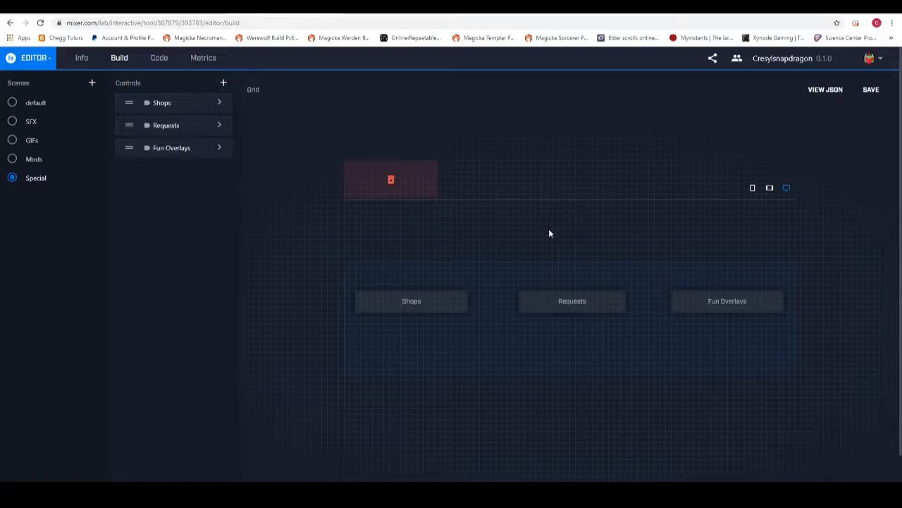
Add a button control named "Interactive Shop" to the Special scene.
{"action": "left_click", "coordinate": [224, 85]}
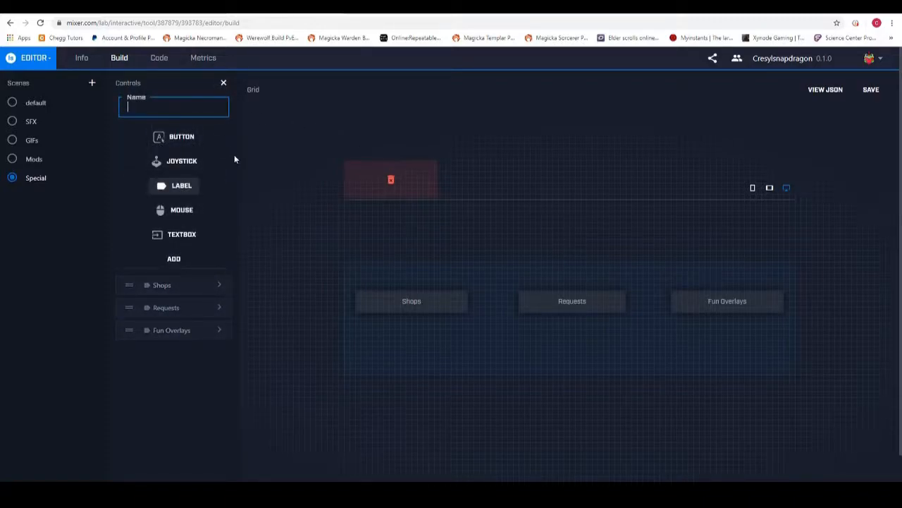
{"action": "type", "text": "Interactive Shop"}
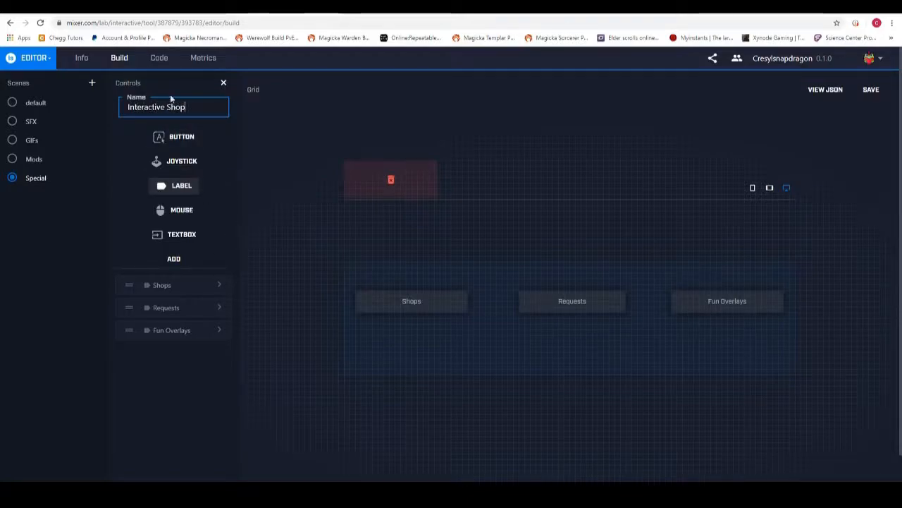
{"action": "left_click", "coordinate": [167, 134]}
{"action": "left_click", "coordinate": [175, 259]}
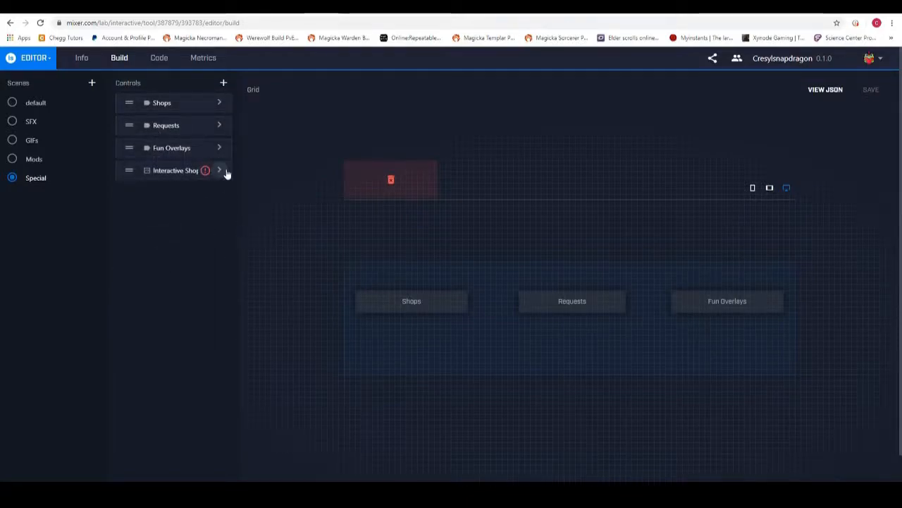
Set the Interactive Shop button's text to "Interactive Shop" and place it just below the Shops label, leaving a small gap.
{"action": "left_click", "coordinate": [227, 173]}
{"action": "left_click", "coordinate": [286, 125]}
{"action": "type", "text": "Int"}
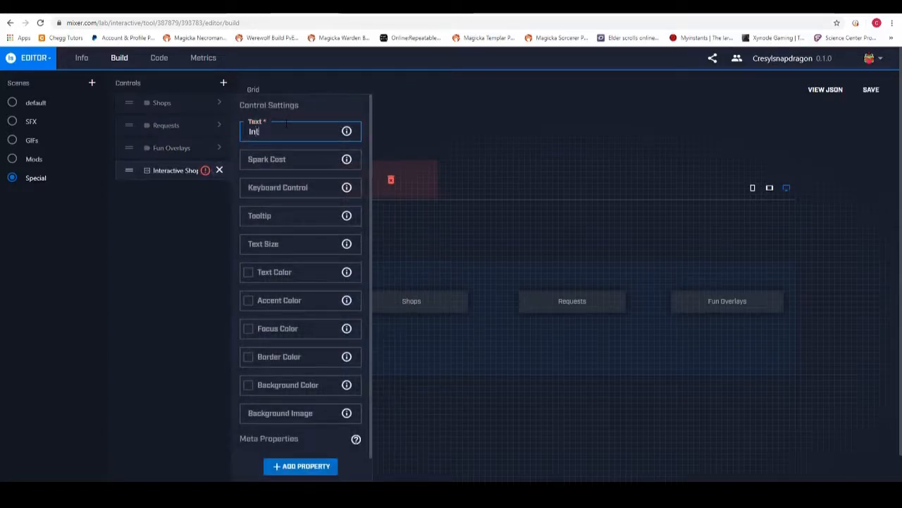
{"action": "type", "text": "eractive Shop"}
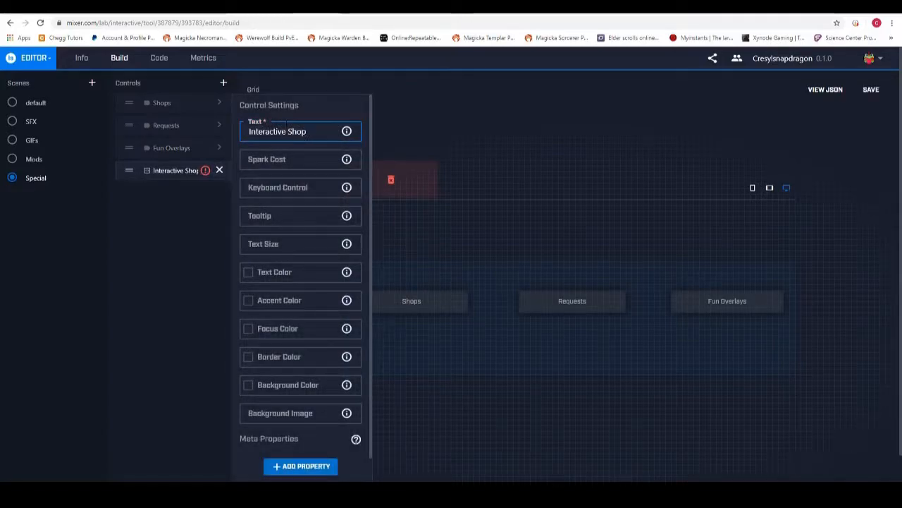
{"action": "left_click", "coordinate": [220, 170]}
{"action": "left_click_drag", "start_coordinate": [137, 177], "coordinate": [375, 339]}
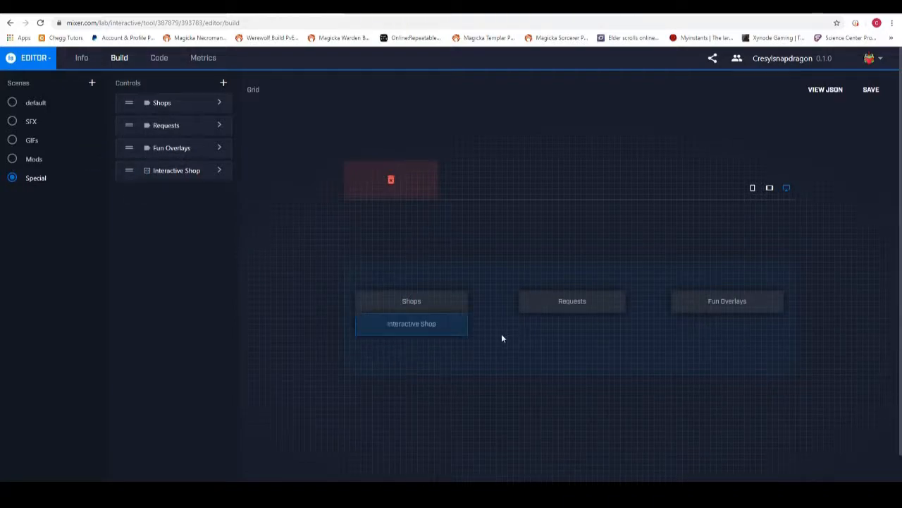
{"action": "left_click", "coordinate": [413, 320]}
{"action": "left_click_drag", "start_coordinate": [413, 320], "coordinate": [415, 332]}
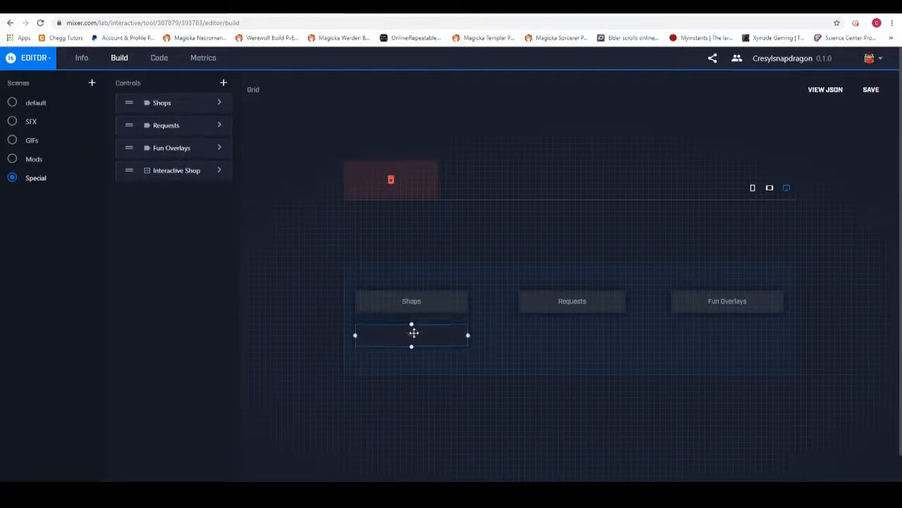
Add a button control named "Merch Shop" to the Special scene.
{"action": "left_click", "coordinate": [222, 83]}
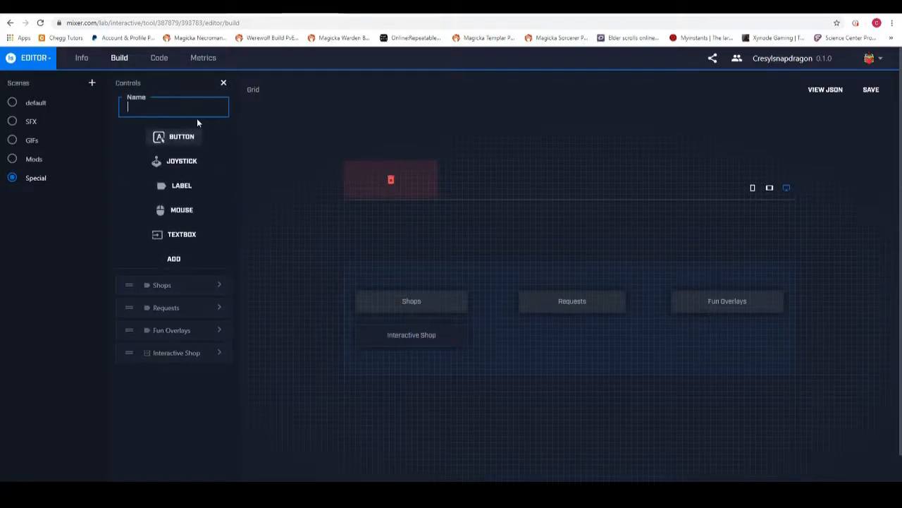
{"action": "type", "text": "Merch Shop"}
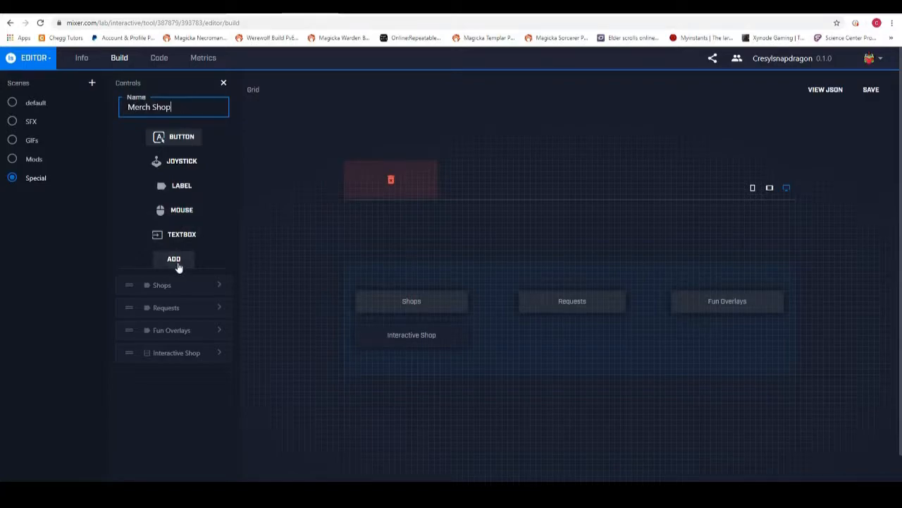
{"action": "left_click", "coordinate": [179, 265]}
Set the Merch Shop button's text to "Merch Shop" and place it directly below Interactive Shop at the same width.
{"action": "left_click", "coordinate": [219, 193]}
{"action": "left_click", "coordinate": [297, 131]}
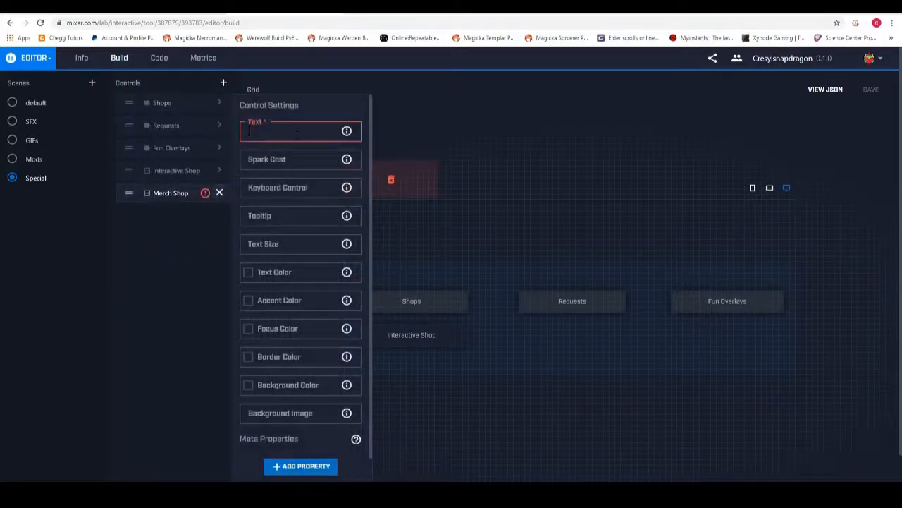
{"action": "type", "text": "Merch Shop"}
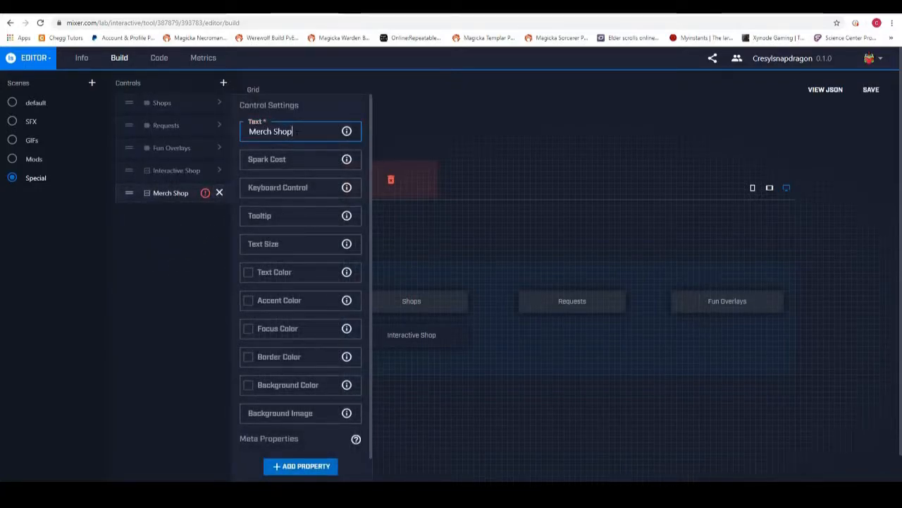
{"action": "left_click", "coordinate": [219, 193]}
{"action": "left_click_drag", "start_coordinate": [145, 195], "coordinate": [468, 360]}
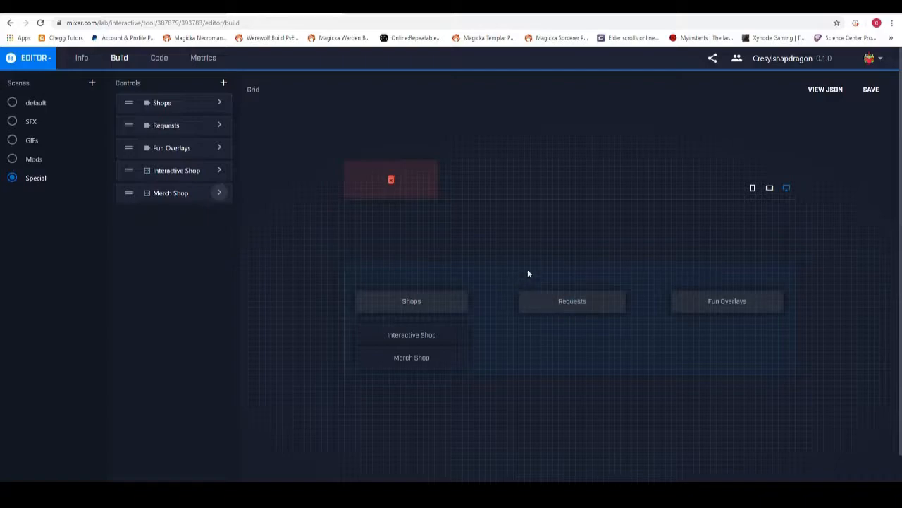
Add a button control named "Song Request" and set its text to "Song Request".
{"action": "left_click", "coordinate": [223, 83]}
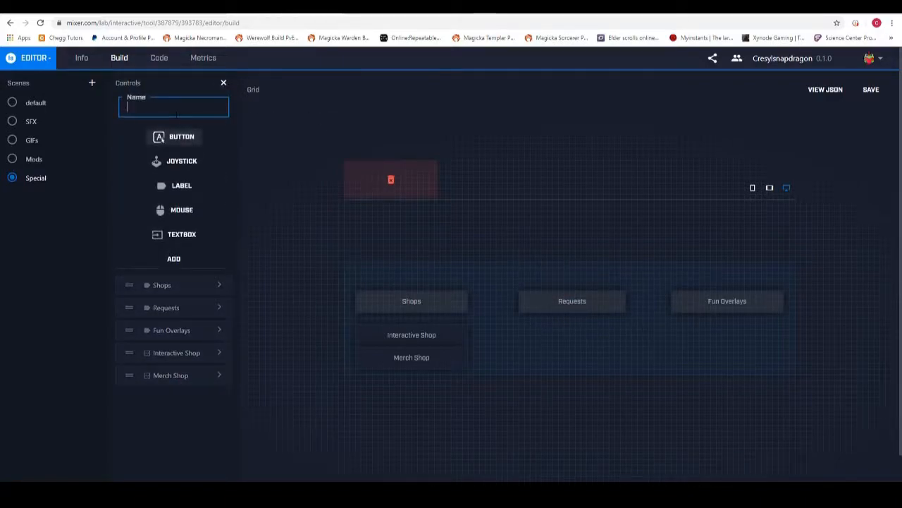
{"action": "type", "text": "G"}
{"action": "key", "text": "BackSpace"}
{"action": "type", "text": "Song Request"}
{"action": "left_click", "coordinate": [174, 258]}
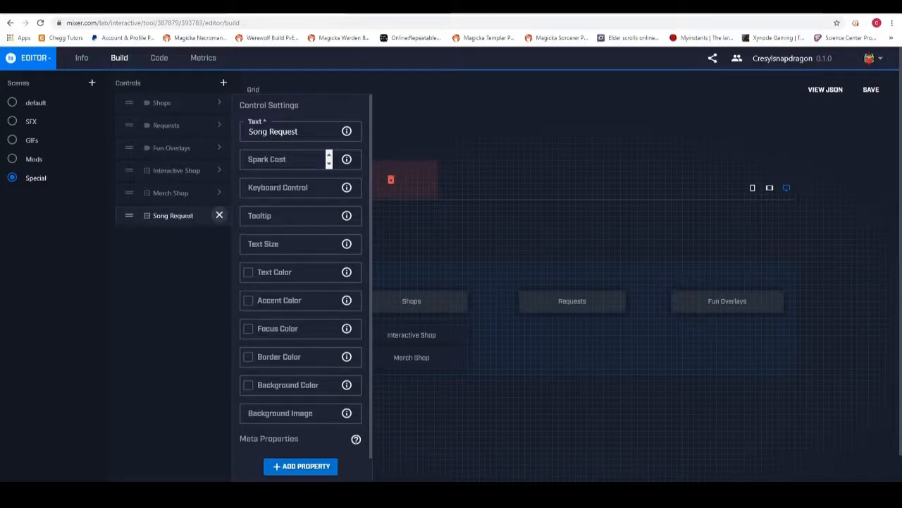
Place the Song Request button below the Requests label, level with Interactive Shop, and widen it to match the label.
{"action": "left_click_drag", "start_coordinate": [129, 215], "coordinate": [540, 323]}
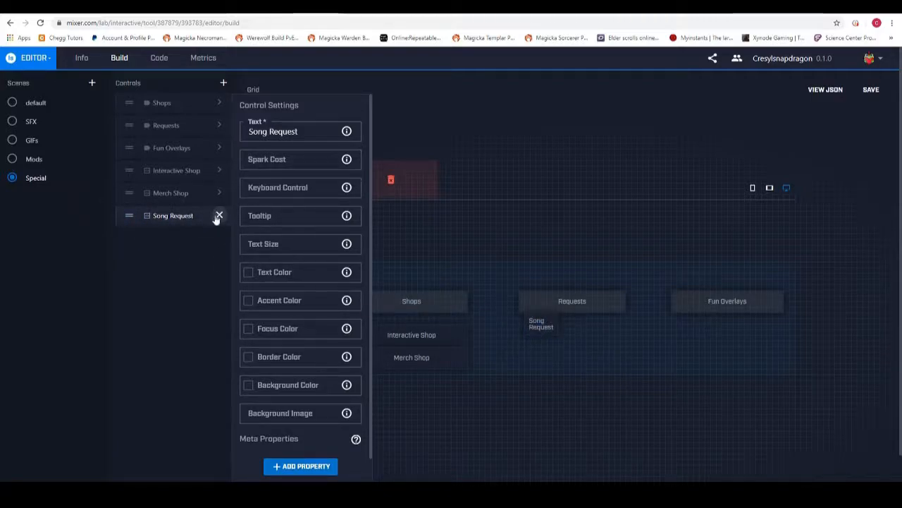
{"action": "left_click", "coordinate": [594, 338]}
{"action": "left_click_drag", "start_coordinate": [540, 322], "coordinate": [637, 338]}
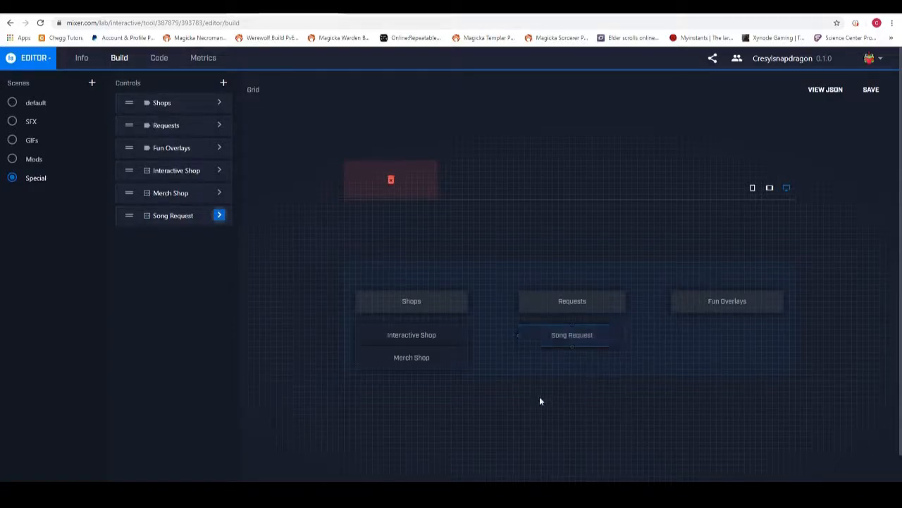
Add a button control named "Enter Game queue" to the Special scene.
{"action": "left_click", "coordinate": [223, 82]}
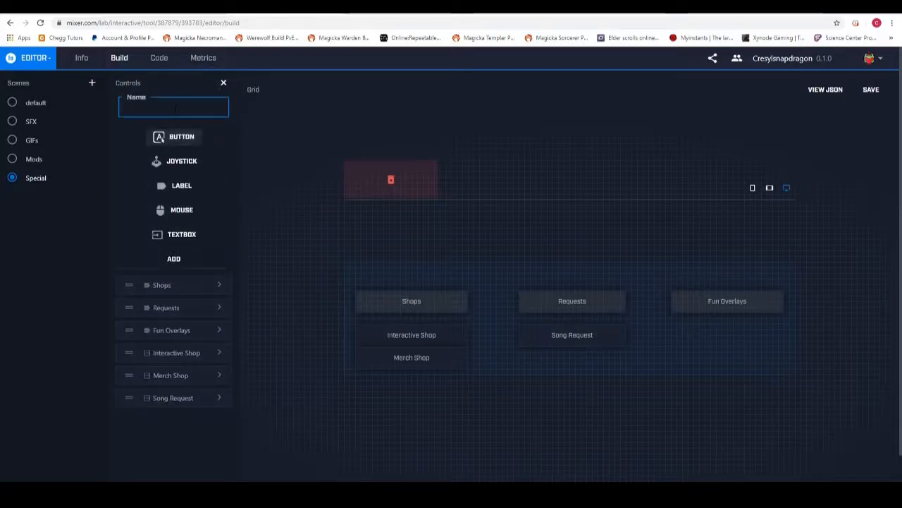
{"action": "type", "text": "Enter Game queue"}
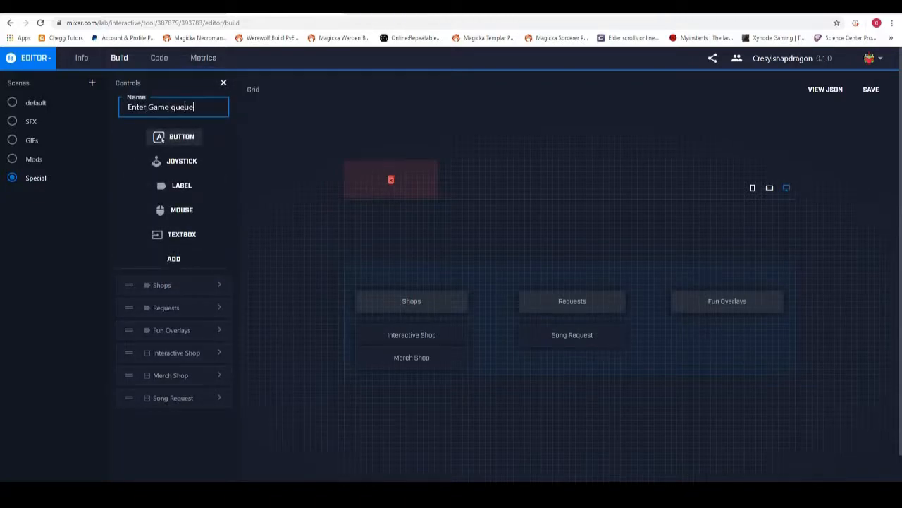
{"action": "left_click", "coordinate": [175, 258]}
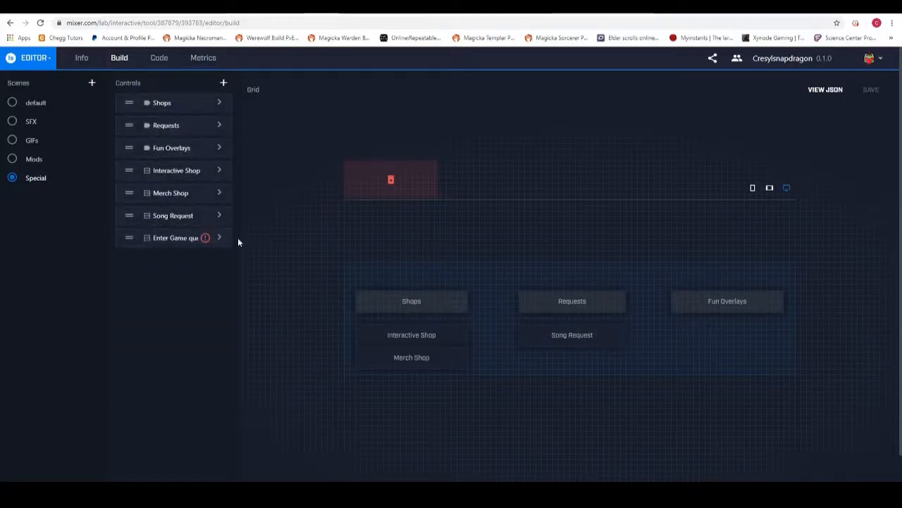
Set the Enter Game queue button's text to "Enter Game Queue" and place it directly below Song Request.
{"action": "left_click", "coordinate": [223, 243]}
{"action": "left_click", "coordinate": [271, 134]}
{"action": "type", "text": "En"}
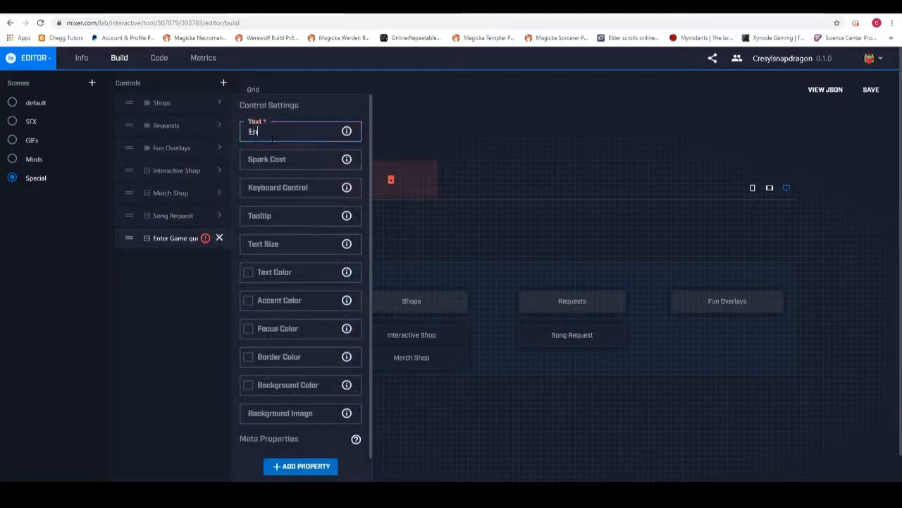
{"action": "type", "text": "ter Game Queue"}
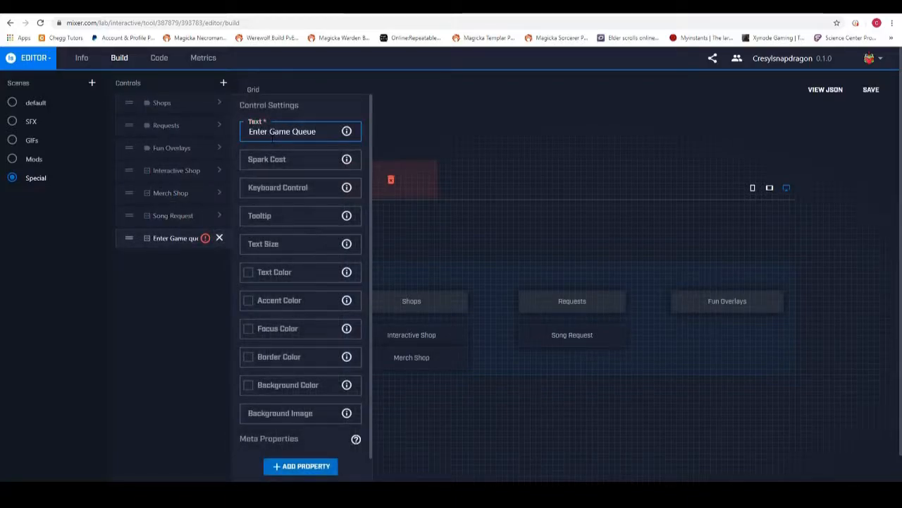
{"action": "left_click", "coordinate": [219, 237]}
{"action": "left_click_drag", "start_coordinate": [127, 238], "coordinate": [631, 357]}
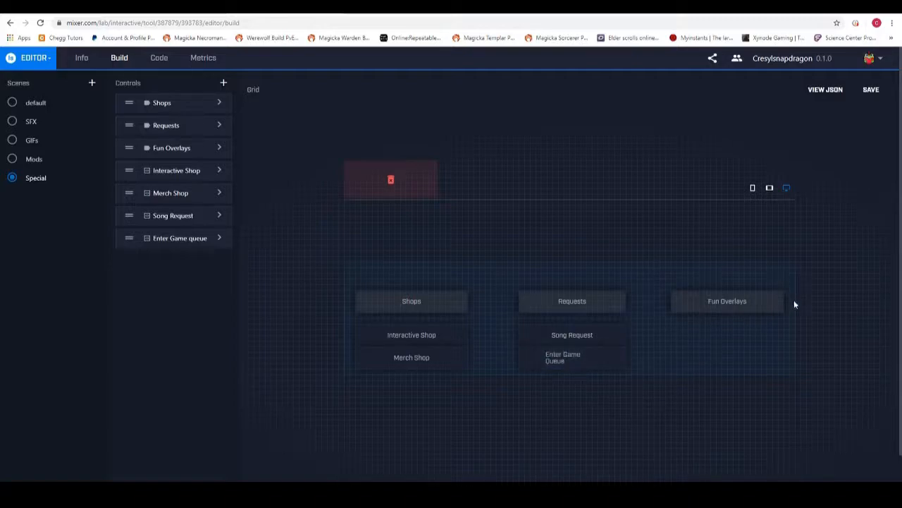
Add a button control named "Spin the Wheel" to the Special scene.
{"action": "left_click", "coordinate": [223, 83]}
{"action": "left_click", "coordinate": [162, 106]}
{"action": "type", "text": "SPin"}
{"action": "key", "text": "BackSpace"}
{"action": "key", "text": "BackSpace"}
{"action": "type", "text": "pin the Wheel"}
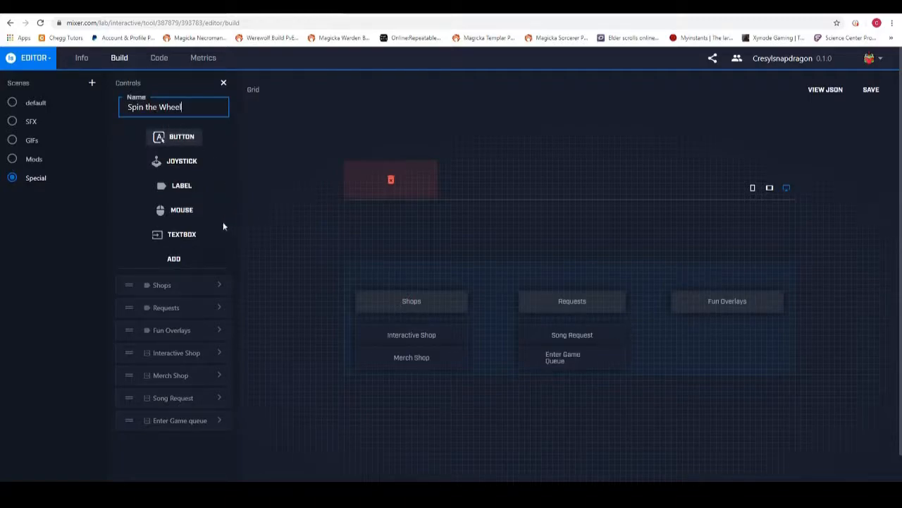
{"action": "left_click", "coordinate": [176, 261]}
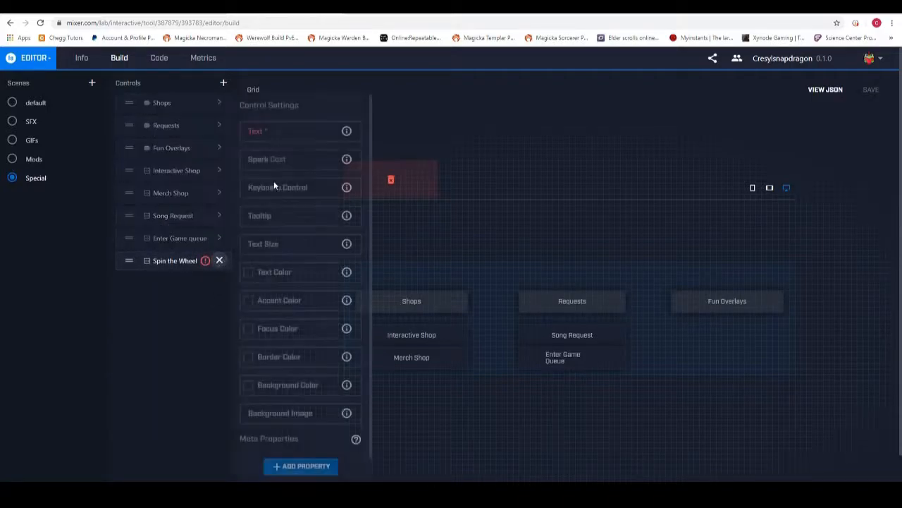
Give the new button the text "Spin the Wheel" and a spark cost of 500000, and place it below the Fun Overlays label.
{"action": "left_click", "coordinate": [280, 132]}
{"action": "type", "text": "Spin the Wheel"}
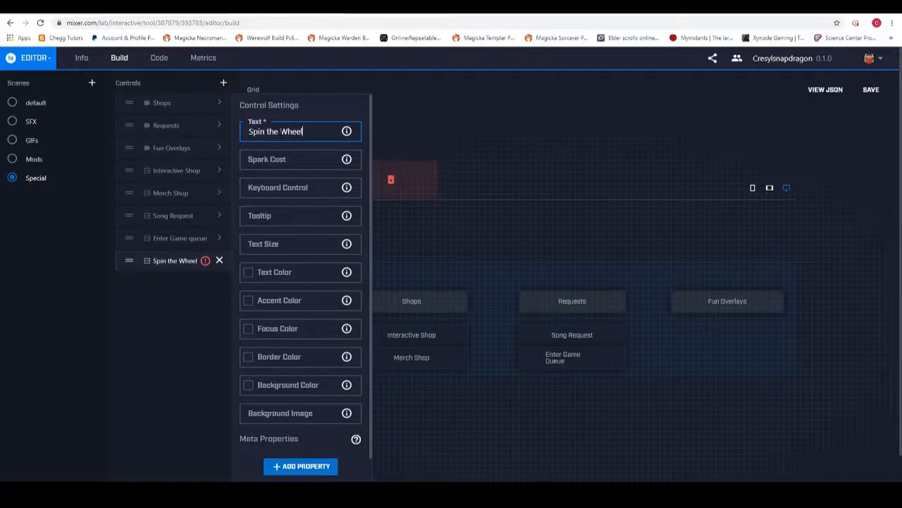
{"action": "key", "text": "Tab"}
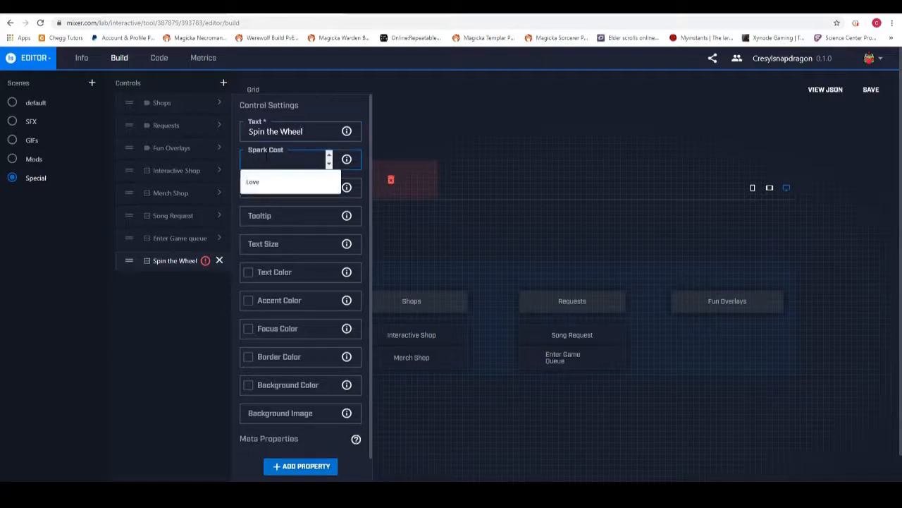
{"action": "type", "text": "50000"}
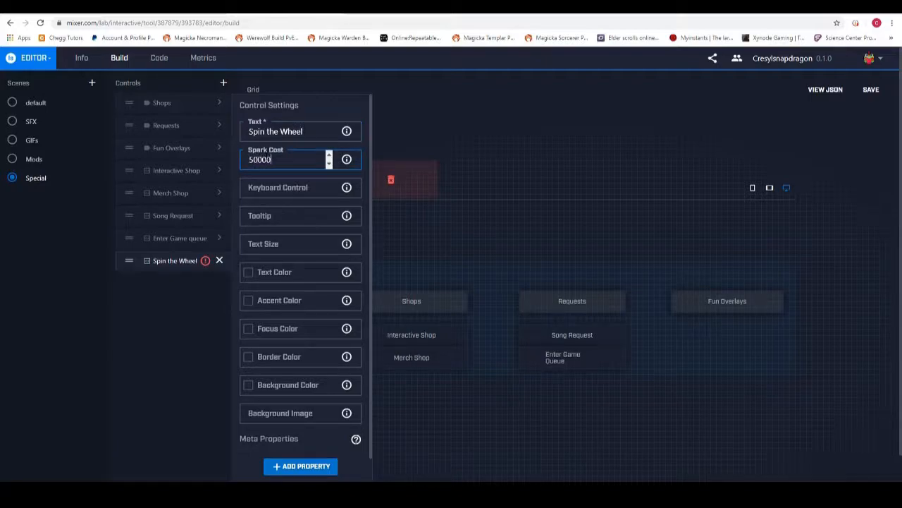
{"action": "type", "text": "0"}
{"action": "left_click", "coordinate": [220, 260]}
{"action": "left_click_drag", "start_coordinate": [211, 260], "coordinate": [688, 336]}
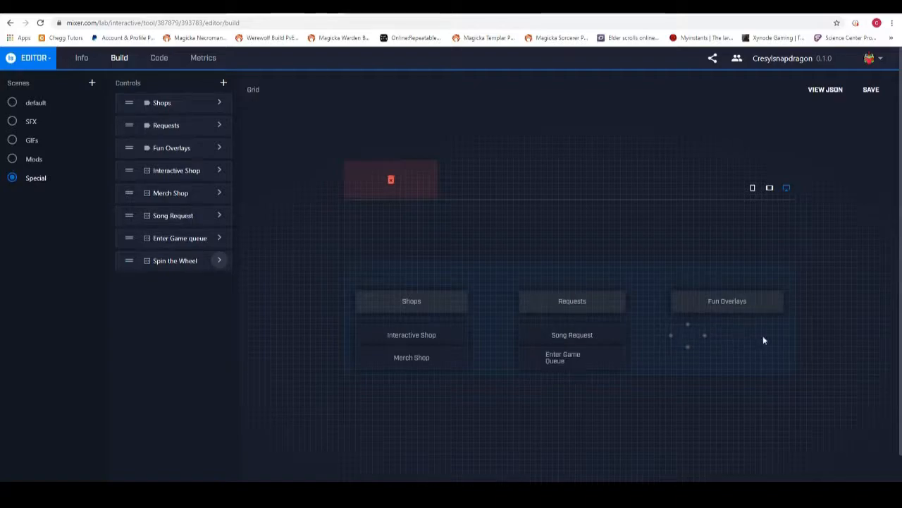
Add a button control named "Bubble" to the Special scene.
{"action": "left_click", "coordinate": [224, 82]}
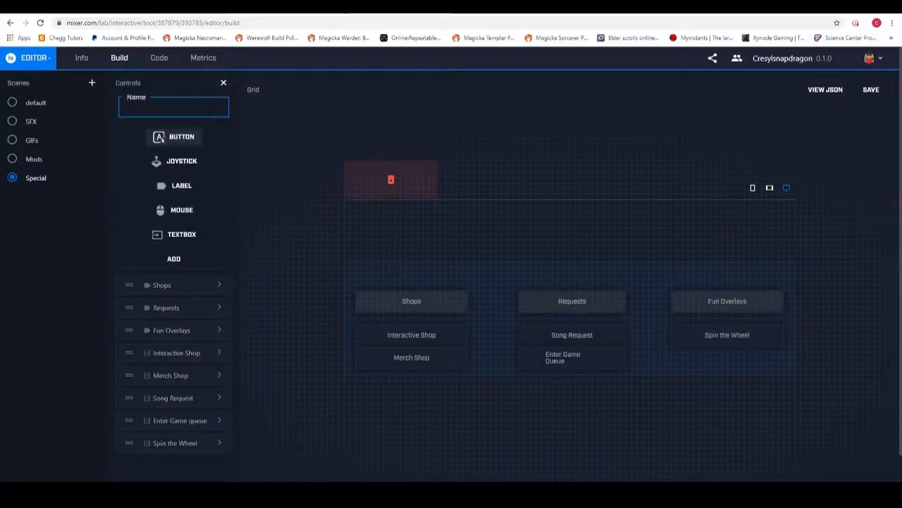
{"action": "type", "text": "Bubble"}
{"action": "left_click", "coordinate": [174, 259]}
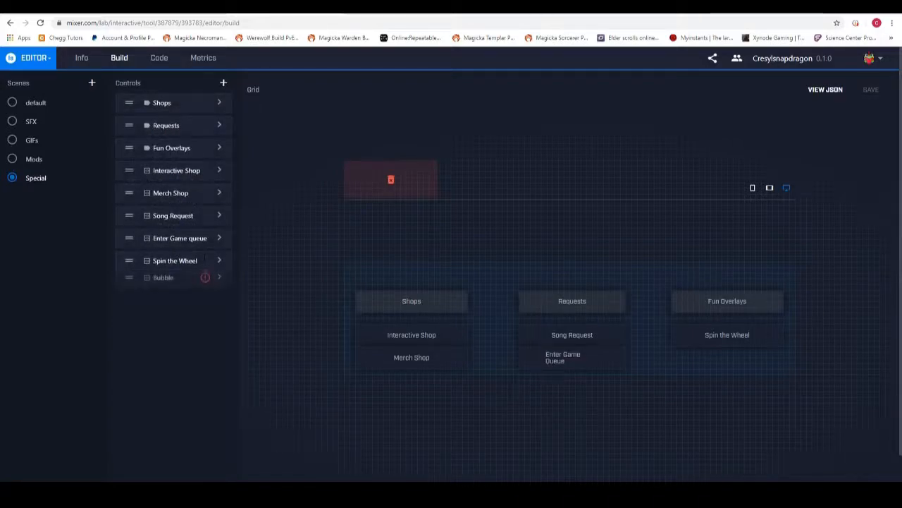
Set the Bubble button's spark cost to 5000 and place it directly below Spin the Wheel.
{"action": "left_click", "coordinate": [165, 283]}
{"action": "left_click", "coordinate": [275, 161]}
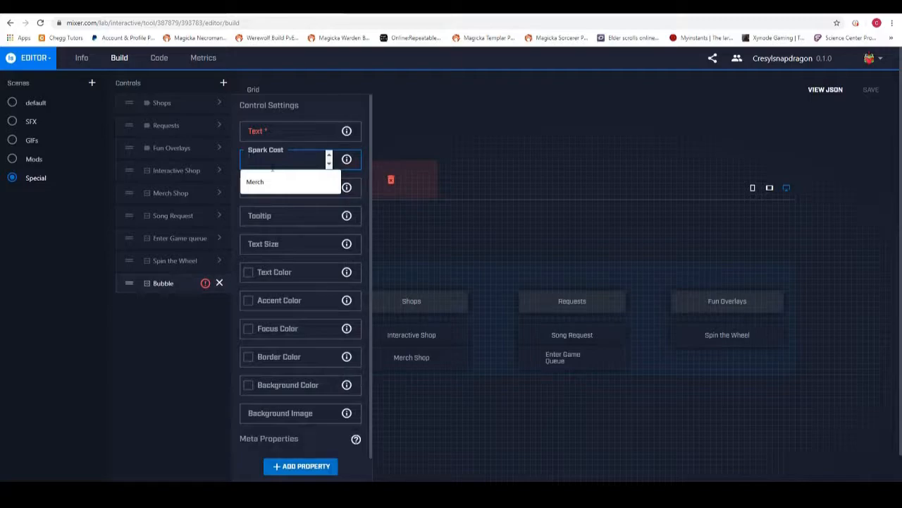
{"action": "type", "text": "5000"}
{"action": "left_click", "coordinate": [220, 282]}
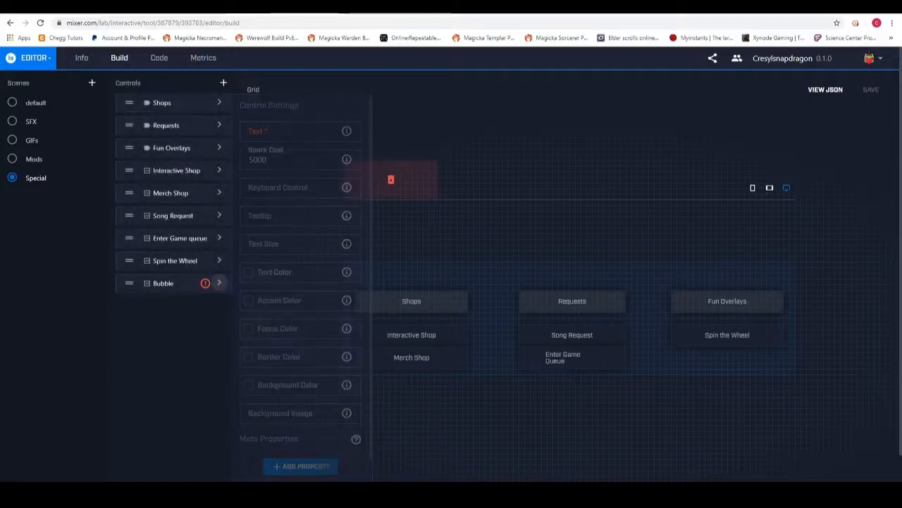
{"action": "left_click_drag", "start_coordinate": [129, 283], "coordinate": [687, 364]}
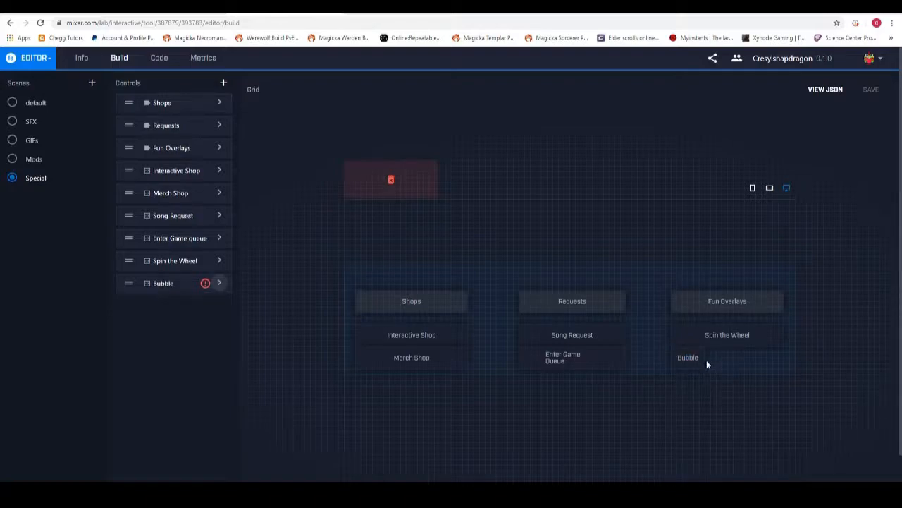
Add a button control named "Paint" to the Special scene.
{"action": "left_click", "coordinate": [222, 83]}
{"action": "type", "text": "Paint"}
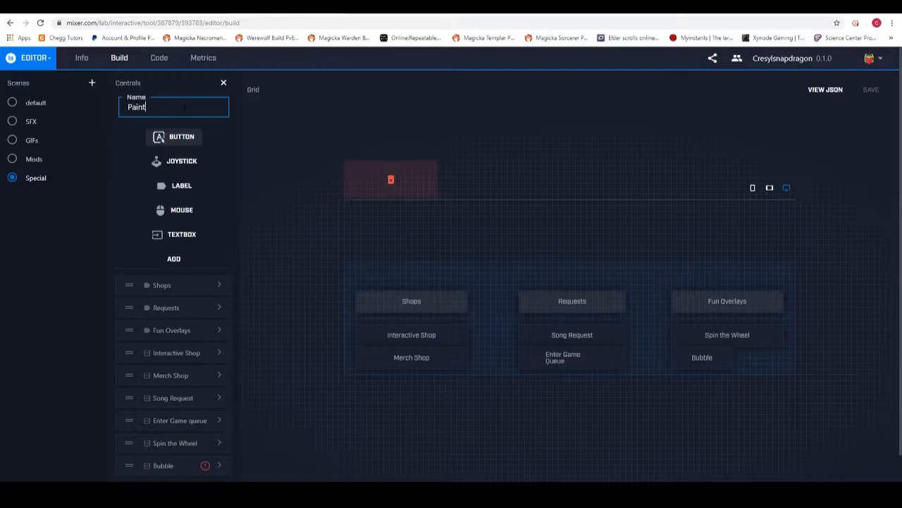
{"action": "left_click", "coordinate": [161, 261]}
{"action": "left_click", "coordinate": [219, 284]}
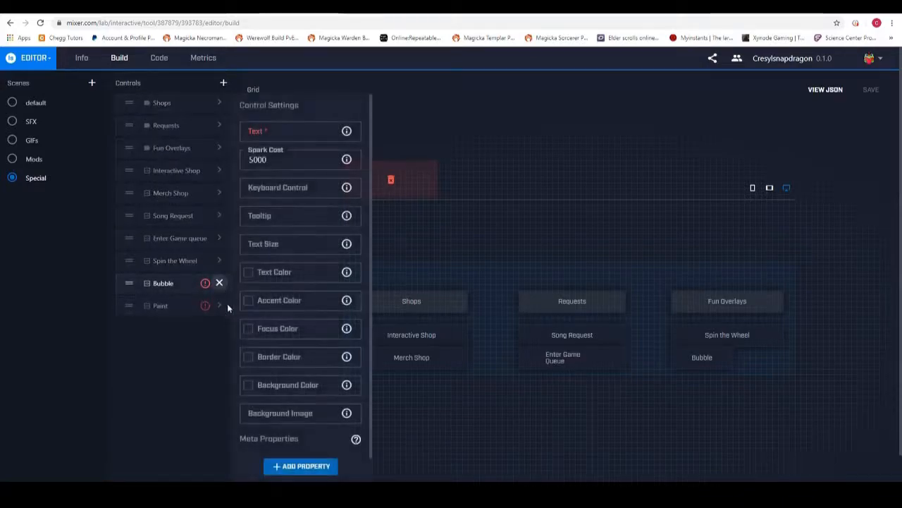
Enter "Bubble" as the Bubble button's displayed text.
{"action": "type", "text": "Bubbke"}
{"action": "key", "text": "BackSpace"}
{"action": "key", "text": "BackSpace"}
{"action": "type", "text": "le"}
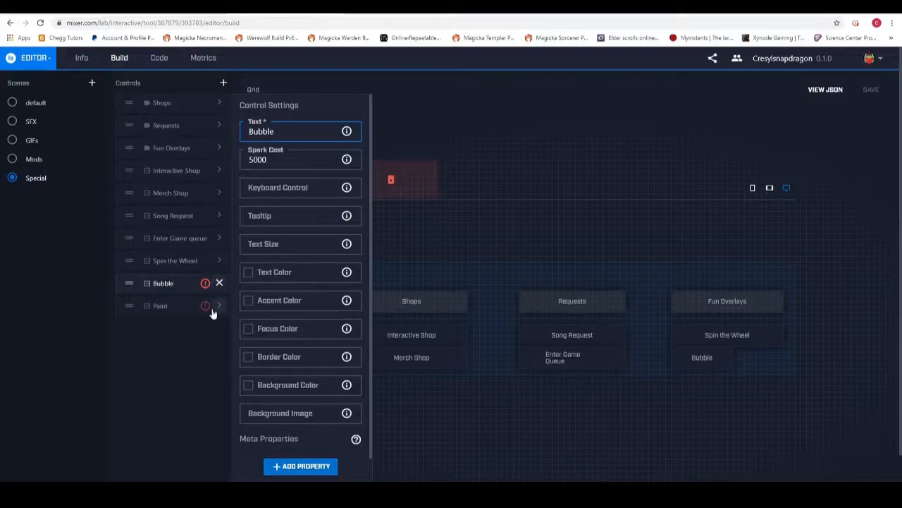
Give the Paint button the text "Paint" and a spark cost of 50, and fit it beside Bubble below Spin the Wheel.
{"action": "left_click", "coordinate": [219, 305]}
{"action": "left_click", "coordinate": [286, 135]}
{"action": "type", "text": "Paint"}
{"action": "left_click", "coordinate": [282, 157]}
{"action": "type", "text": "50"}
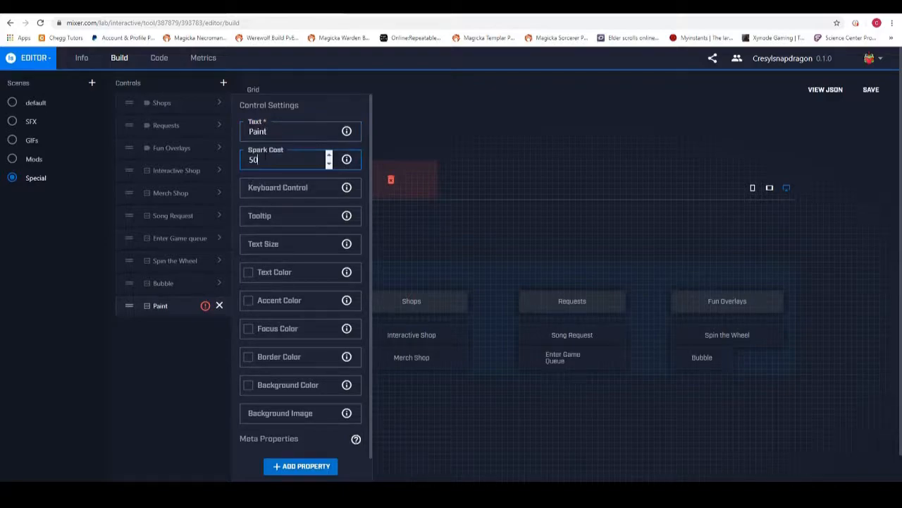
{"action": "left_click", "coordinate": [219, 306]}
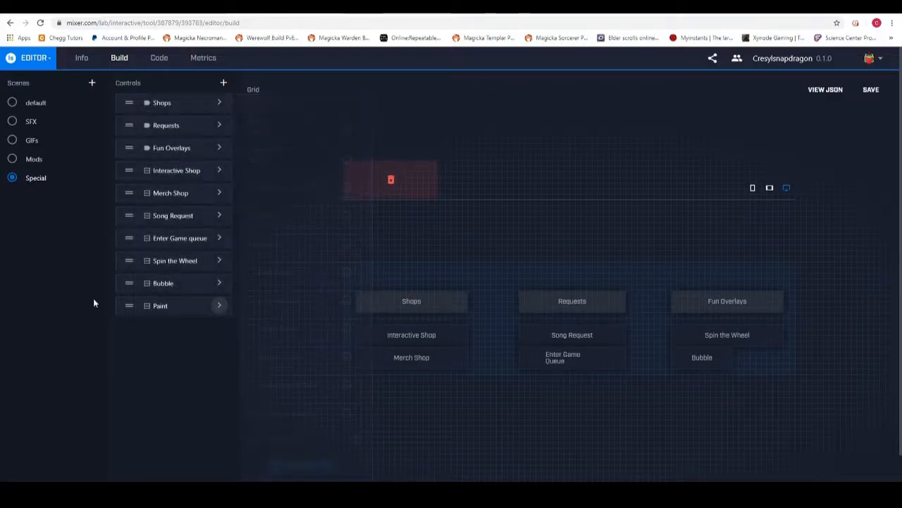
{"action": "mouse_move", "coordinate": [129, 305]}
{"action": "left_mouse_down"}
{"action": "mouse_move", "coordinate": [760, 358]}
{"action": "mouse_move", "coordinate": [747, 358]}
{"action": "left_mouse_up"}
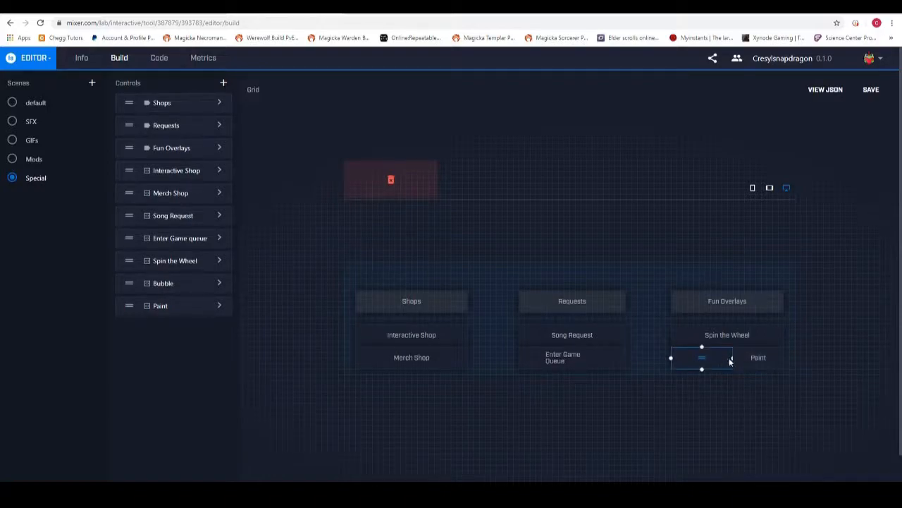
{"action": "mouse_move", "coordinate": [729, 361]}
{"action": "left_mouse_down"}
{"action": "mouse_move", "coordinate": [697, 357]}
{"action": "mouse_move", "coordinate": [728, 357]}
{"action": "left_mouse_up"}
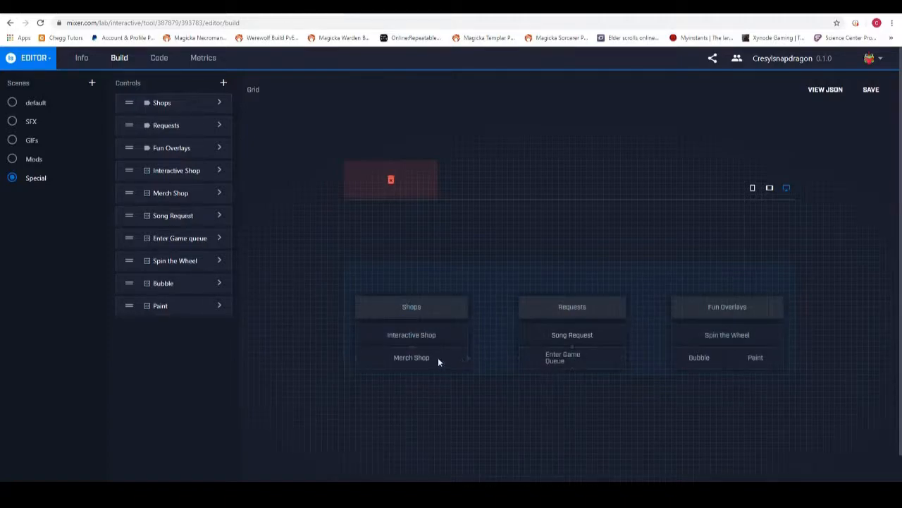
Set the Shops label's text color to the light blue #12c4e6.
{"action": "left_click", "coordinate": [218, 104]}
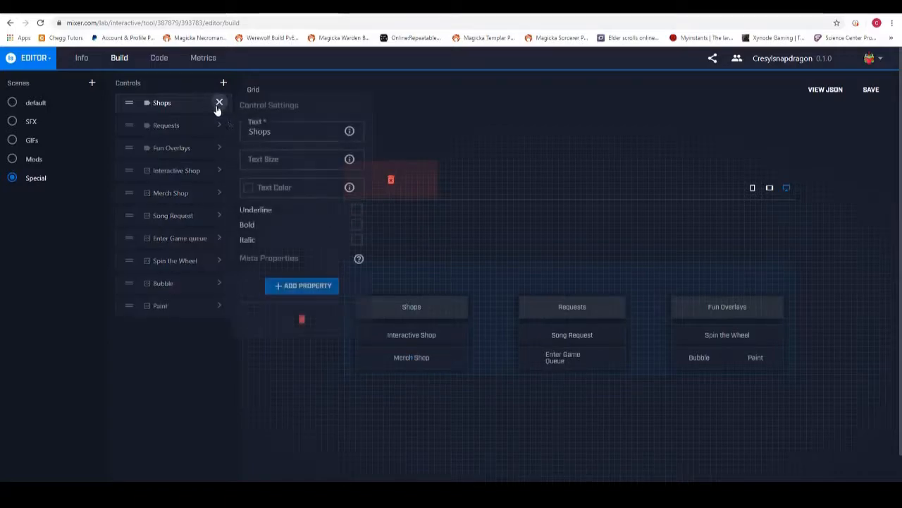
{"action": "left_click", "coordinate": [219, 103]}
{"action": "left_click", "coordinate": [219, 103]}
{"action": "left_click", "coordinate": [220, 104]}
{"action": "left_click", "coordinate": [278, 189]}
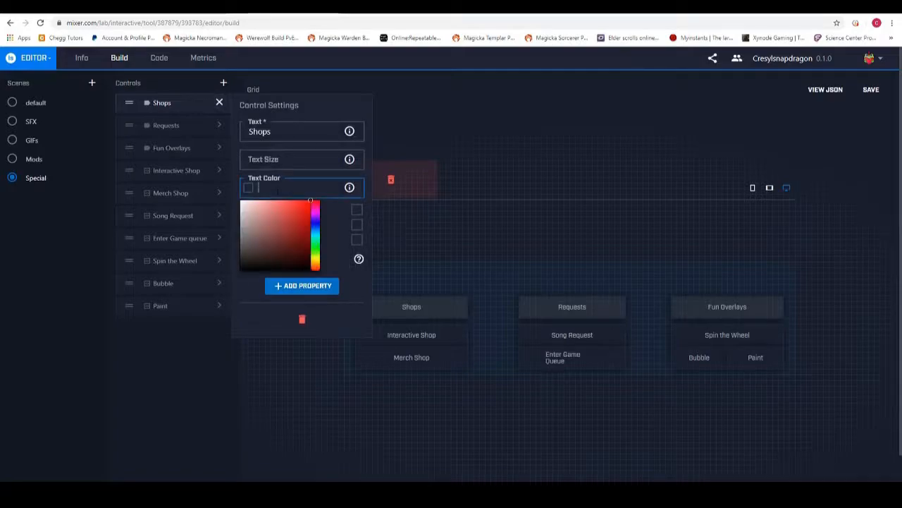
{"action": "mouse_move", "coordinate": [313, 211]}
{"action": "left_mouse_down"}
{"action": "mouse_move", "coordinate": [316, 245]}
{"action": "mouse_move", "coordinate": [305, 207]}
{"action": "left_mouse_up"}
{"action": "mouse_move", "coordinate": [316, 245]}
{"action": "left_mouse_down"}
{"action": "mouse_move", "coordinate": [316, 211]}
{"action": "mouse_move", "coordinate": [316, 233]}
{"action": "left_mouse_up"}
{"action": "left_click", "coordinate": [322, 246]}
{"action": "left_click", "coordinate": [299, 190]}
{"action": "left_click", "coordinate": [312, 220]}
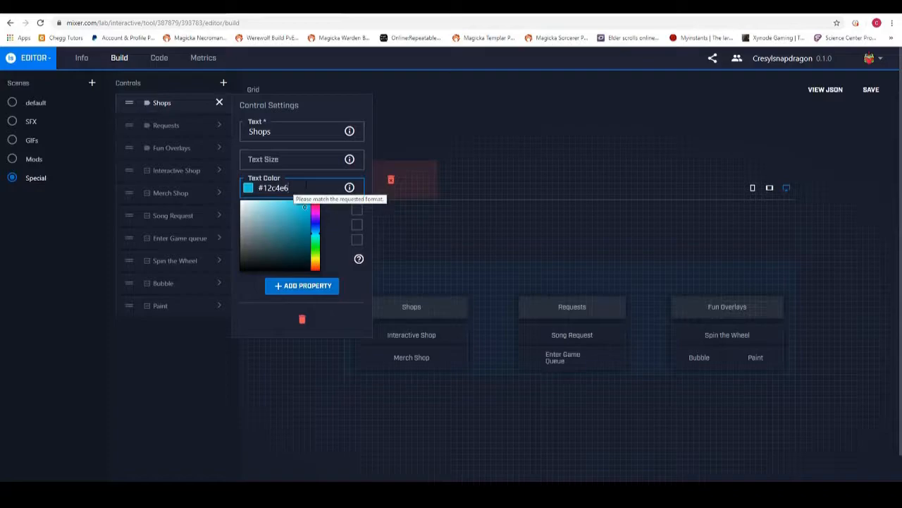
Copy the Shops label's text color #12c4e6 to the Requests and Fun Overlays labels.
{"action": "left_click_drag", "start_coordinate": [306, 187], "coordinate": [262, 188]}
{"action": "key", "text": "ctrl+c"}
{"action": "left_click", "coordinate": [217, 128]}
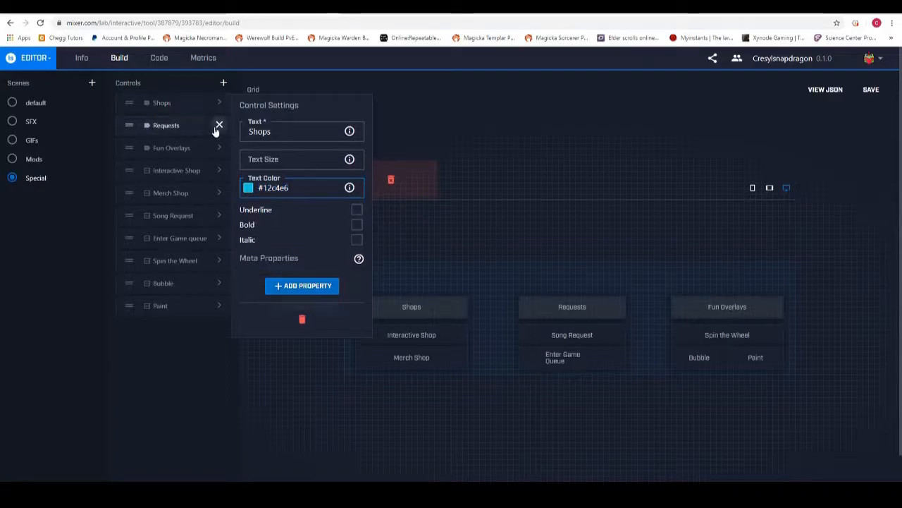
{"action": "left_click", "coordinate": [266, 209]}
{"action": "type", "text": "#12c4e6"}
{"action": "left_click", "coordinate": [219, 148]}
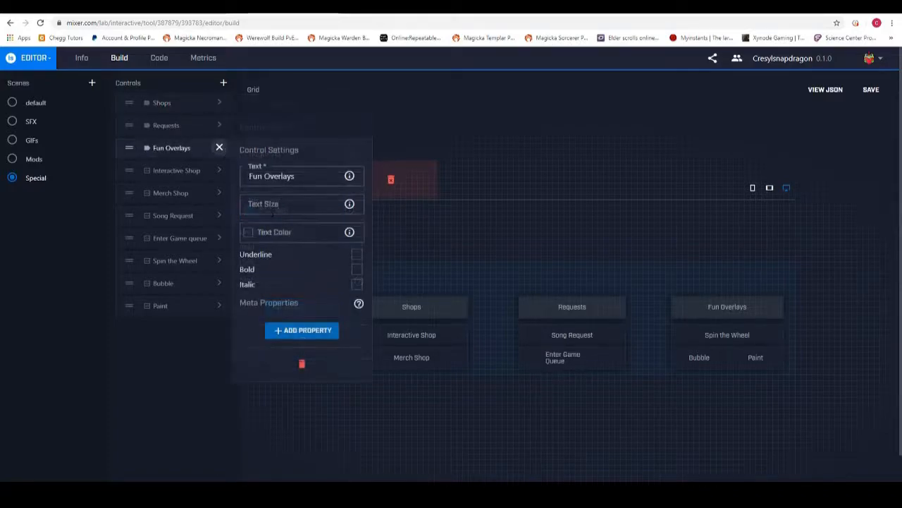
{"action": "left_click", "coordinate": [265, 232]}
{"action": "key", "text": "ctrl+v"}
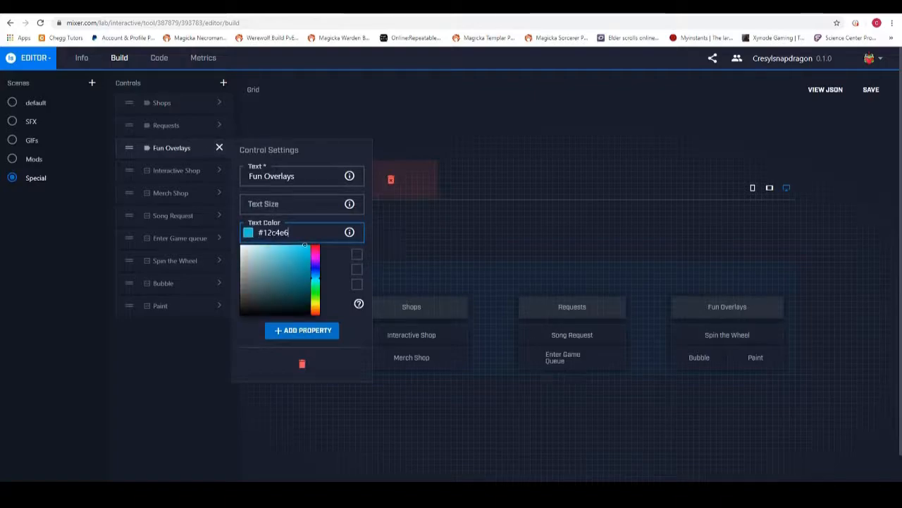
Search Google Images for "orange bg" in a new browser tab to find a background for the Interactive Shop button.
{"action": "left_click", "coordinate": [220, 172]}
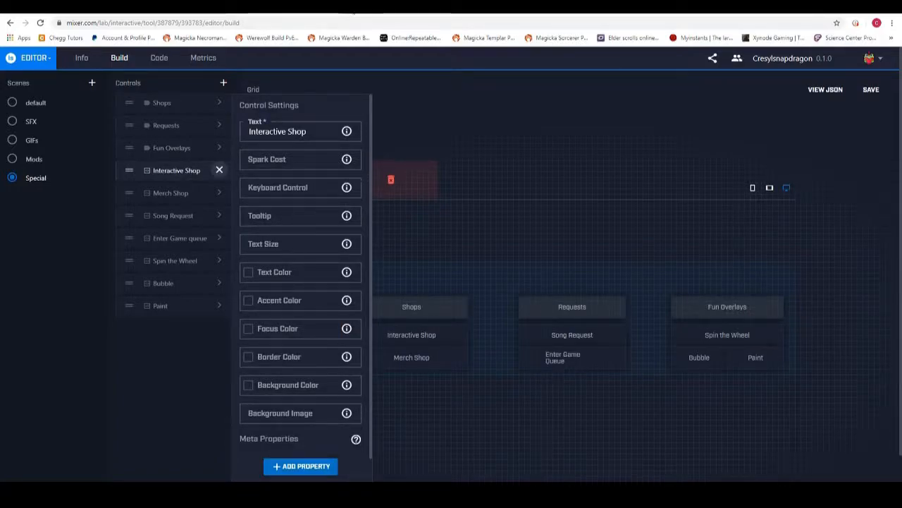
{"action": "left_click", "coordinate": [353, 13]}
{"action": "type", "text": "orange bg"}
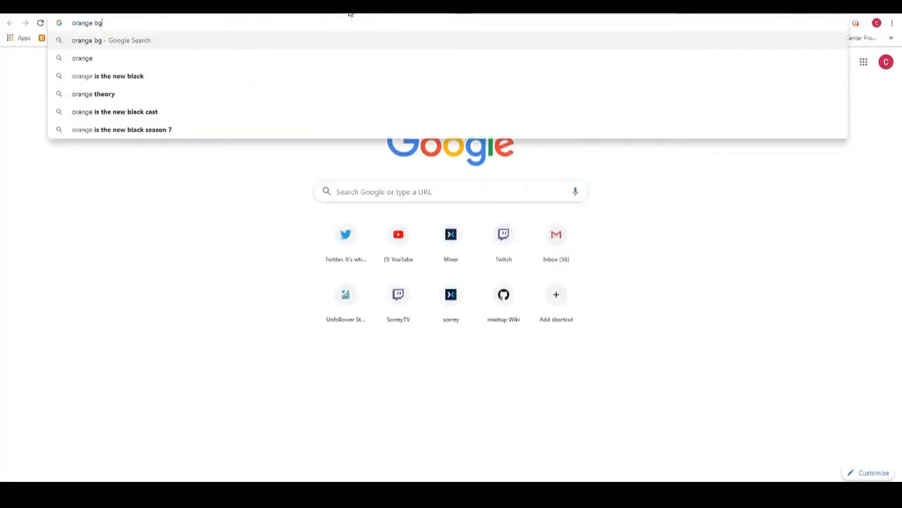
{"action": "key", "text": "Return"}
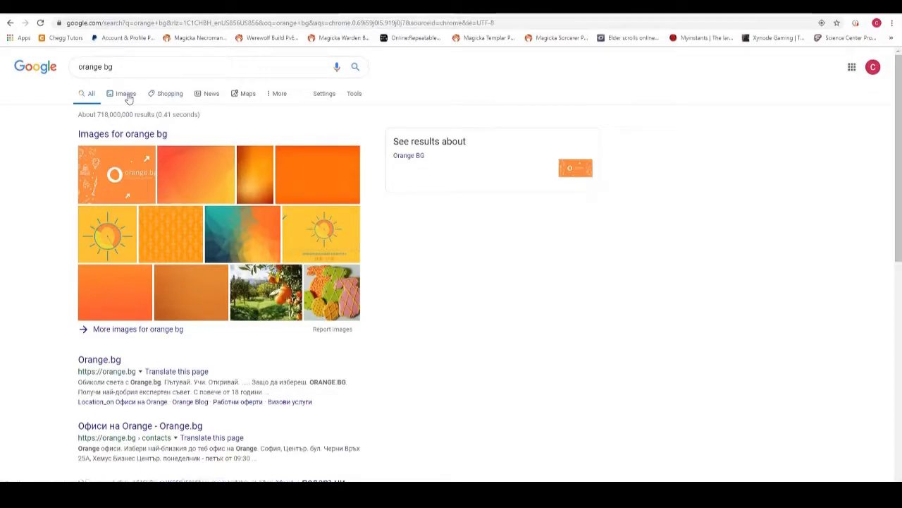
{"action": "left_click", "coordinate": [126, 95]}
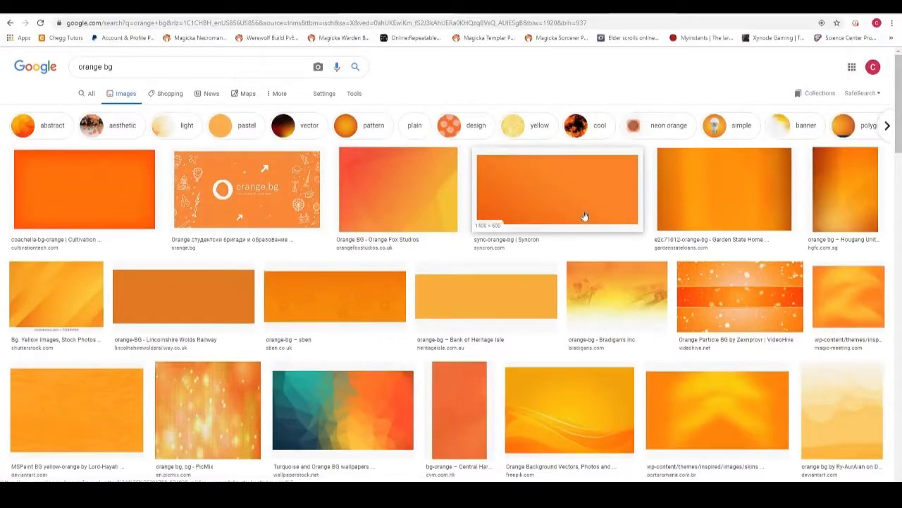
Find the pale yellow lights image titled "flex-build" among the results and copy its image address.
{"action": "scroll", "coordinate": [581, 215], "scroll_direction": "down", "scroll_amount": 6}
{"action": "scroll", "coordinate": [451, 253], "scroll_direction": "down", "scroll_amount": 2}
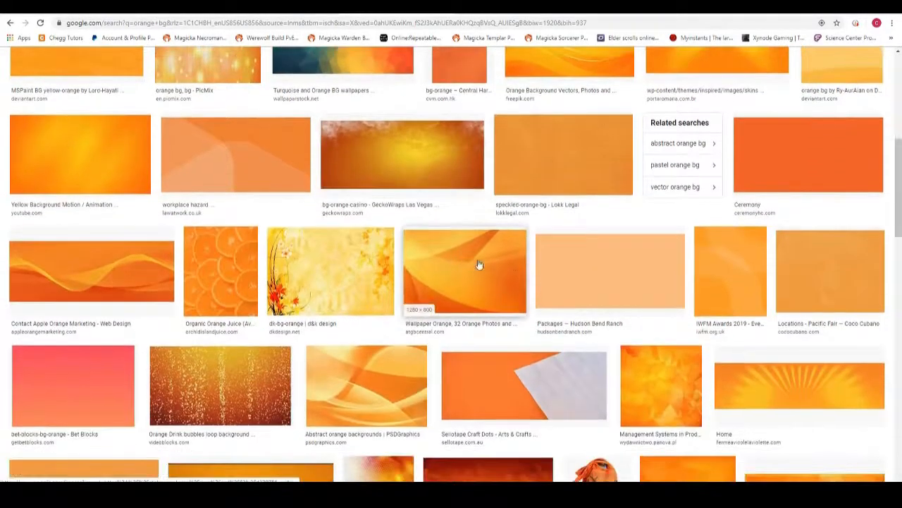
{"action": "scroll", "coordinate": [470, 263], "scroll_direction": "down", "scroll_amount": 6}
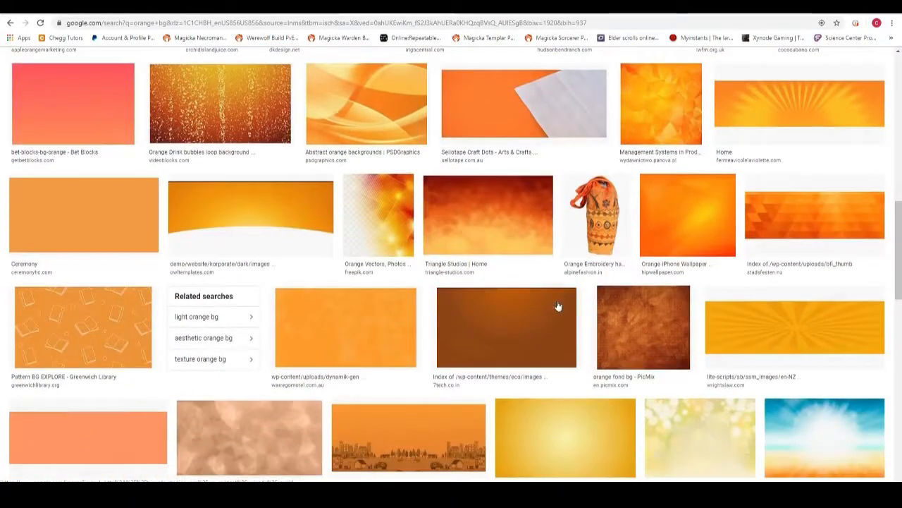
{"action": "scroll", "coordinate": [557, 303], "scroll_direction": "down", "scroll_amount": 2}
{"action": "scroll", "coordinate": [500, 366], "scroll_direction": "up", "scroll_amount": 2}
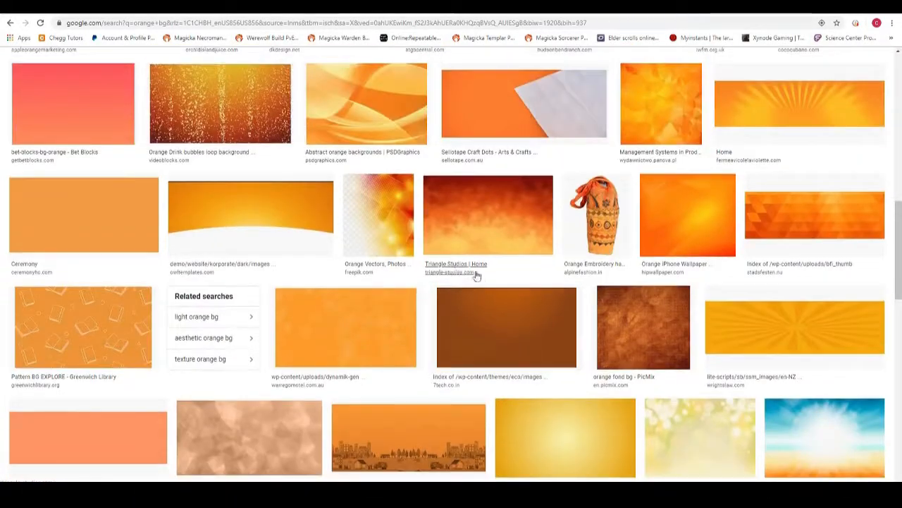
{"action": "scroll", "coordinate": [470, 274], "scroll_direction": "down", "scroll_amount": 1}
{"action": "left_click", "coordinate": [681, 379]}
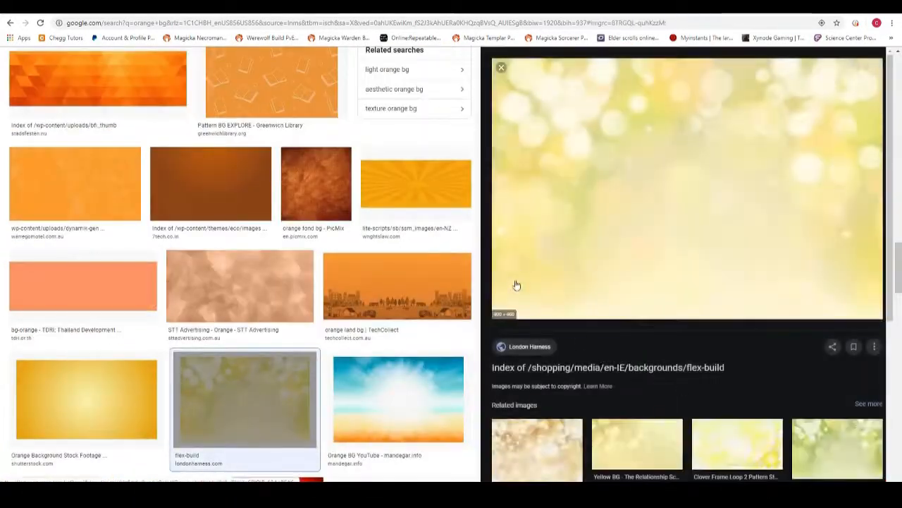
{"action": "right_click", "coordinate": [638, 184]}
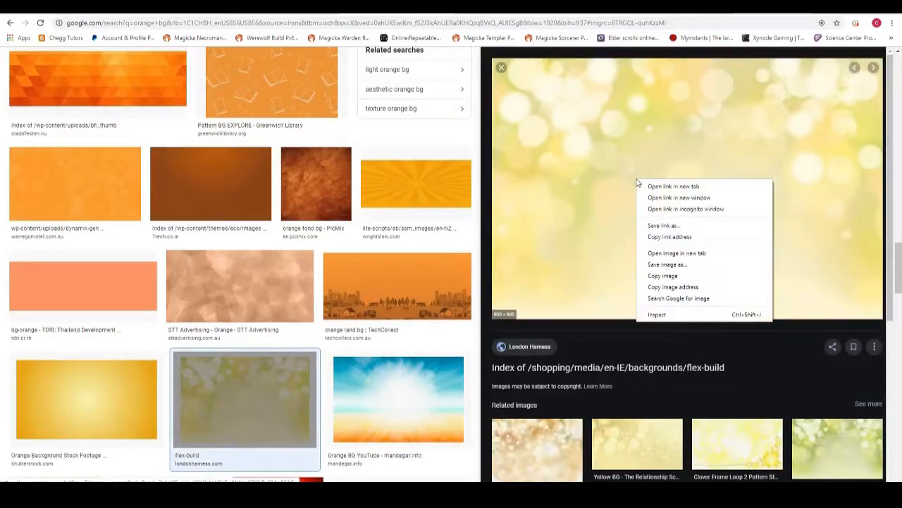
{"action": "left_click", "coordinate": [687, 289]}
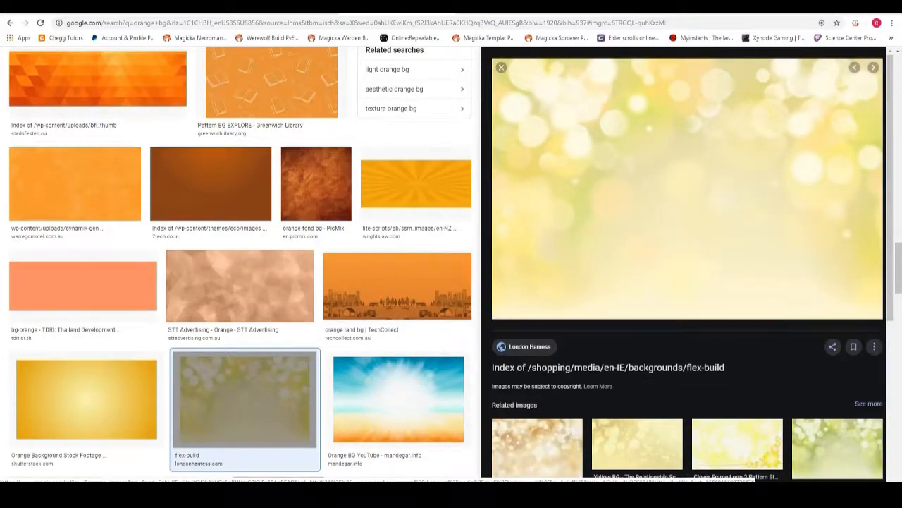
Return to the Mixer editor and try the copied lights-yellow.jpg address as the Interactive Shop button's background image.
{"action": "key", "text": "ctrl+Tab"}
{"action": "left_click", "coordinate": [219, 174]}
{"action": "left_click", "coordinate": [219, 173]}
{"action": "left_click", "coordinate": [284, 417]}
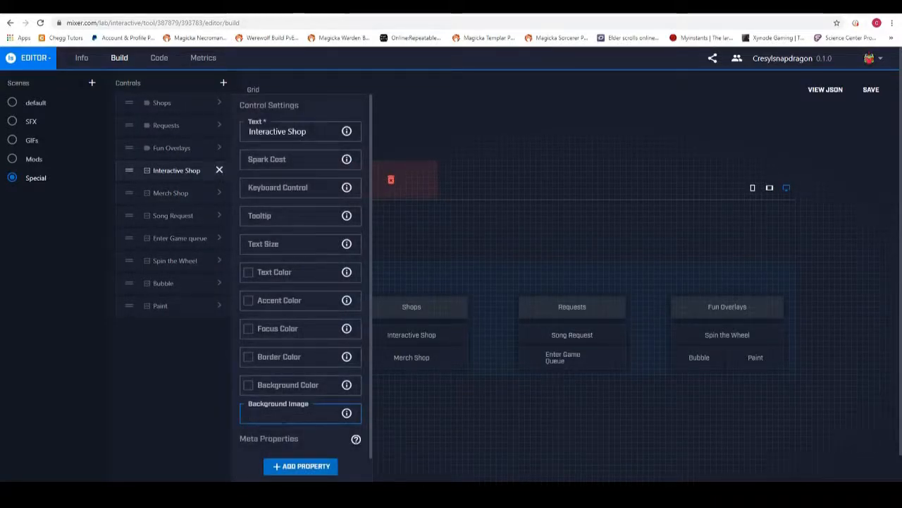
{"action": "key", "text": "ctrl+v"}
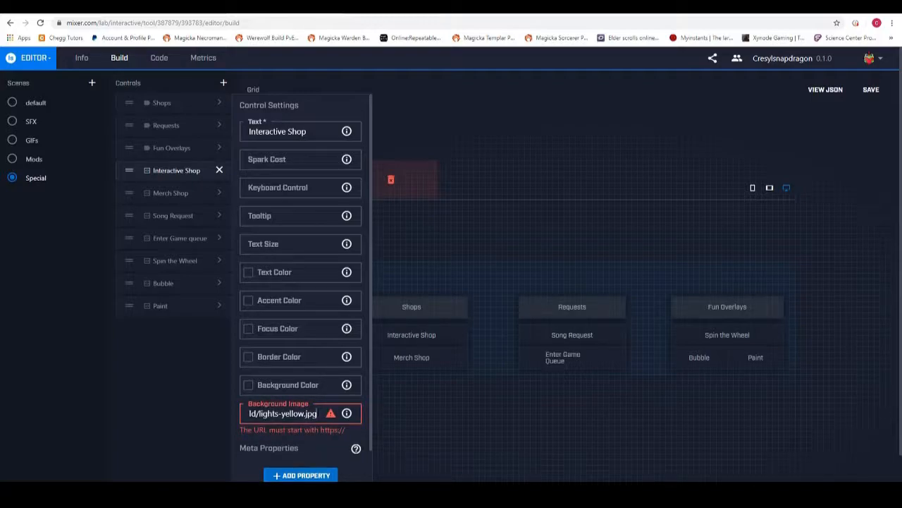
Go back to the image results and copy the image address of the Triangle Studios red-orange background.
{"action": "key", "text": "ctrl+a"}
{"action": "left_click", "coordinate": [265, 415]}
{"action": "left_click_drag", "start_coordinate": [265, 415], "coordinate": [235, 412]}
{"action": "left_click", "coordinate": [394, 9]}
{"action": "scroll", "coordinate": [348, 267], "scroll_direction": "down", "scroll_amount": 6}
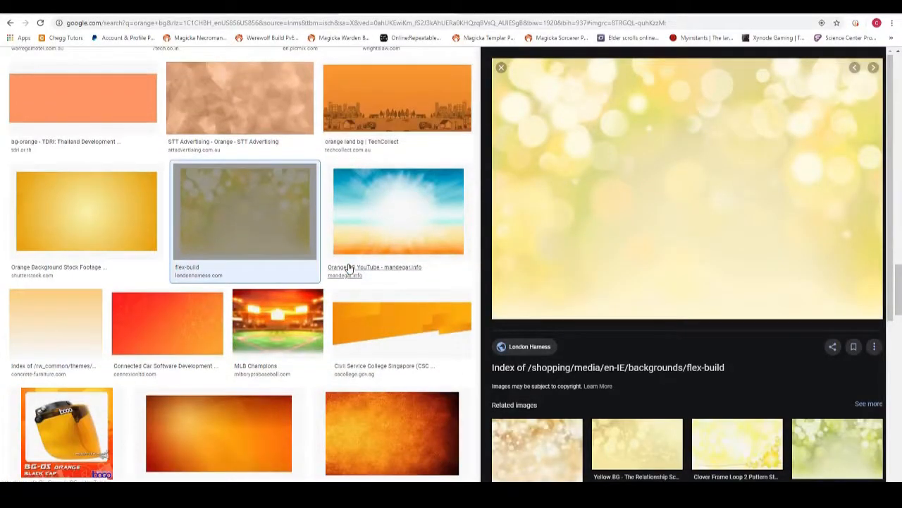
{"action": "scroll", "coordinate": [131, 246], "scroll_direction": "up", "scroll_amount": 10}
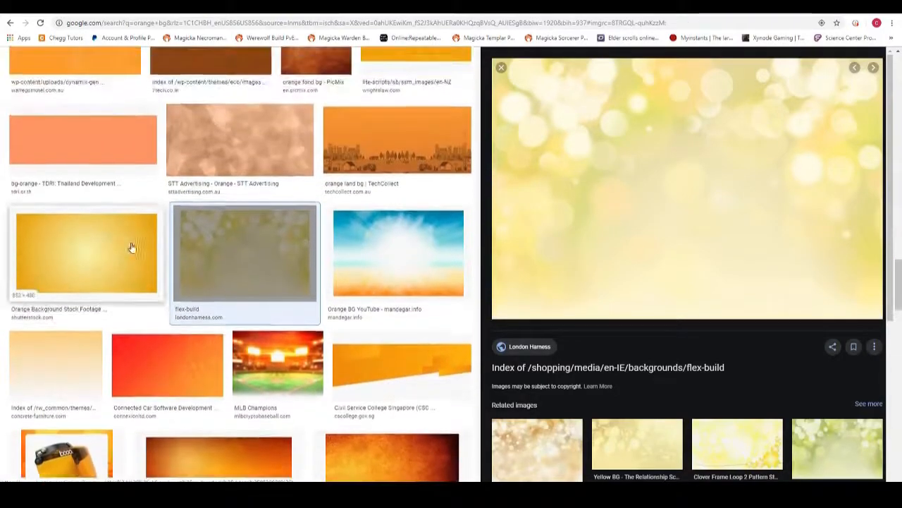
{"action": "scroll", "coordinate": [198, 232], "scroll_direction": "up", "scroll_amount": 5}
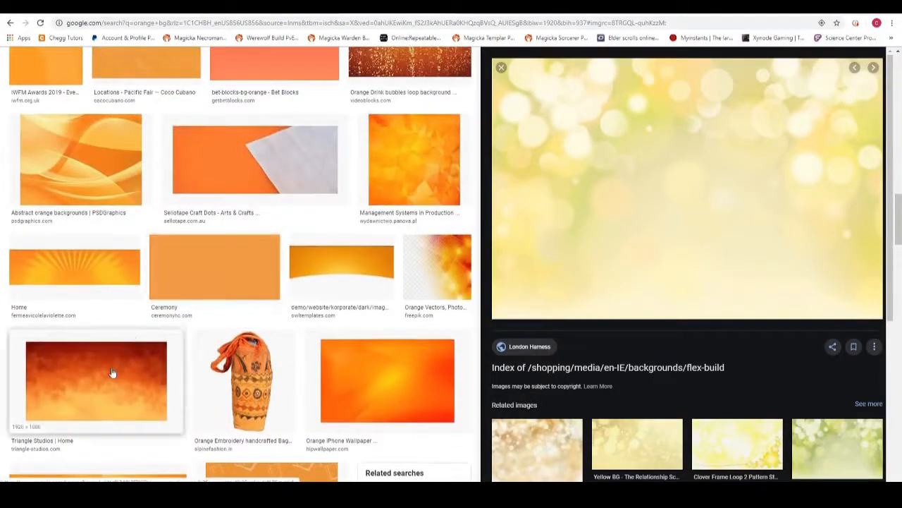
{"action": "left_click", "coordinate": [115, 372]}
{"action": "right_click", "coordinate": [628, 163]}
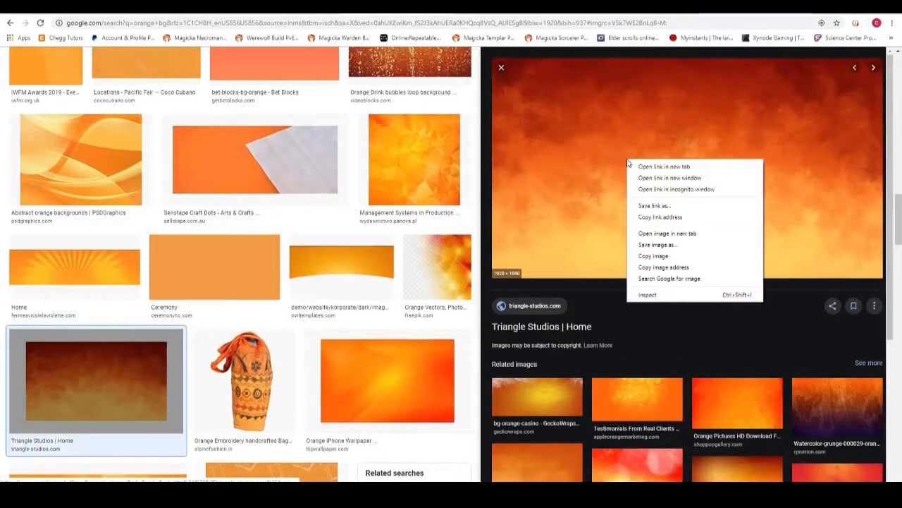
{"action": "left_click", "coordinate": [664, 267]}
Try replacing the Interactive Shop background image URL in the Mixer editor with the copied Triangle Studios address.
{"action": "key", "text": "alt+Tab"}
{"action": "key", "text": "ctrl+a"}
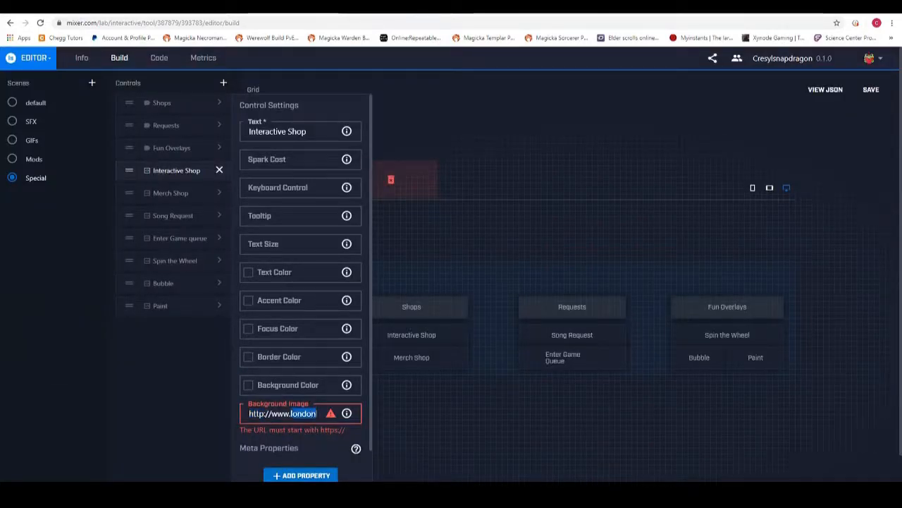
{"action": "key", "text": "BackSpace"}
{"action": "key", "text": "ctrl+v"}
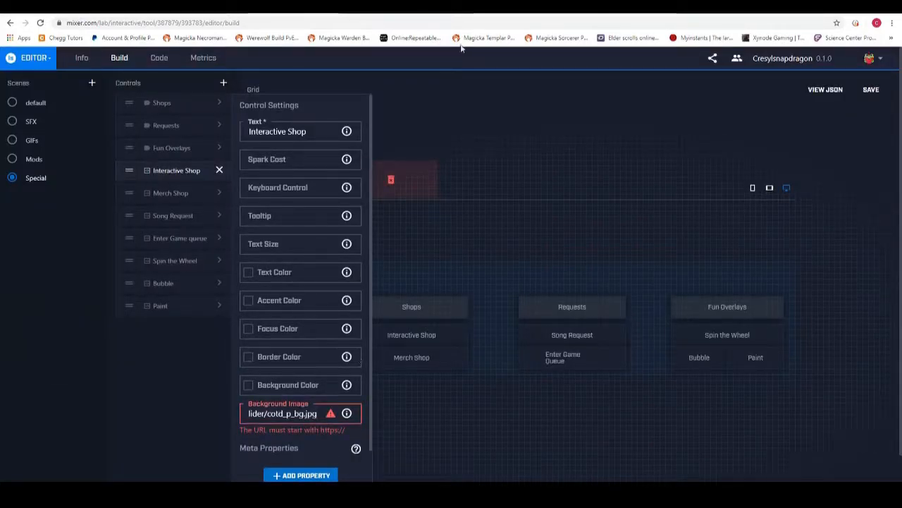
Return to the image results and copy the image address of the "Orange Drink bubbles loop background" picture.
{"action": "key", "text": "alt+Tab"}
{"action": "scroll", "coordinate": [403, 105], "scroll_direction": "up", "scroll_amount": 2}
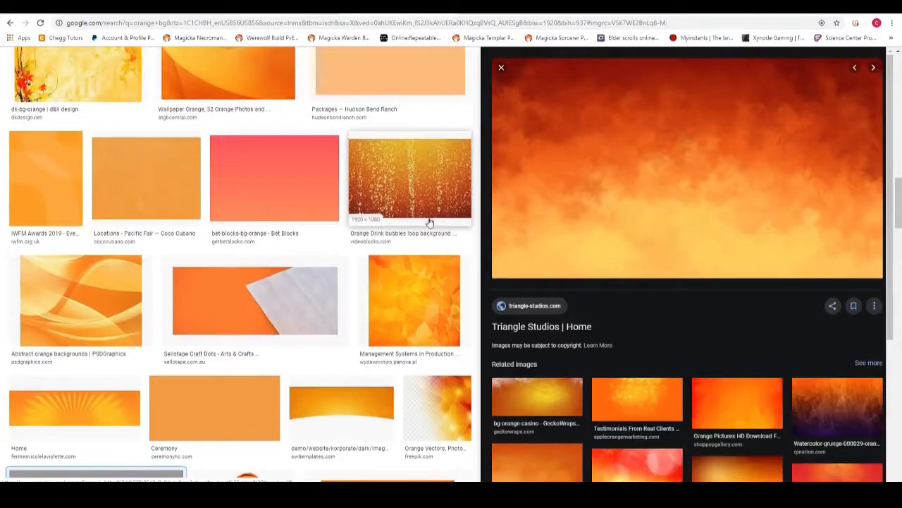
{"action": "left_click", "coordinate": [399, 177]}
{"action": "right_click", "coordinate": [624, 160]}
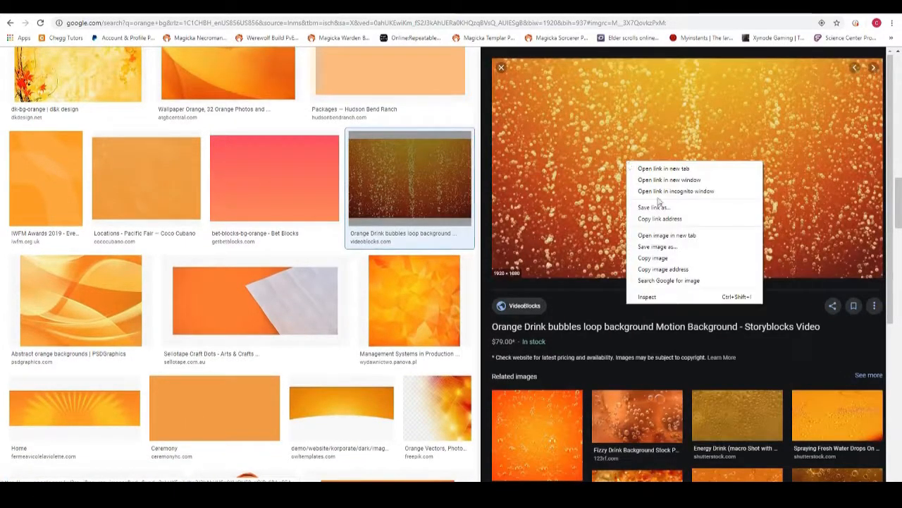
{"action": "left_click", "coordinate": [659, 250]}
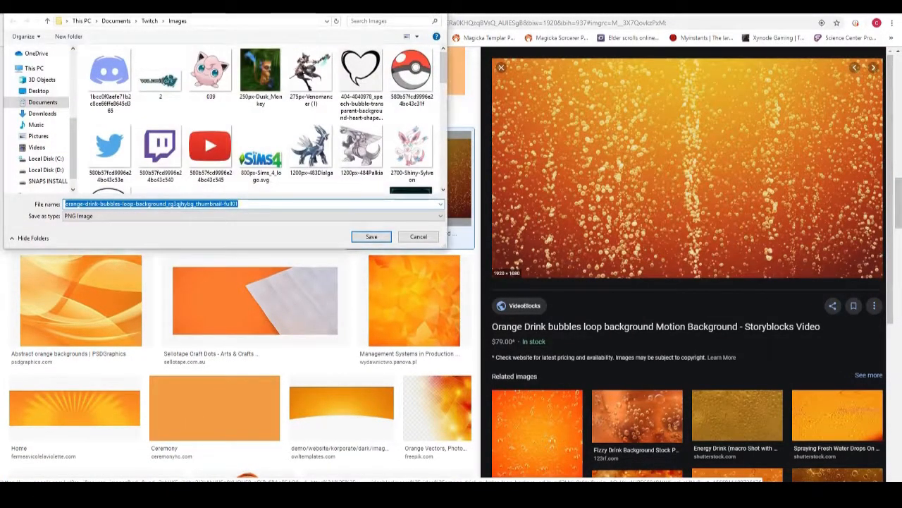
{"action": "left_click", "coordinate": [438, 7]}
{"action": "right_click", "coordinate": [591, 170]}
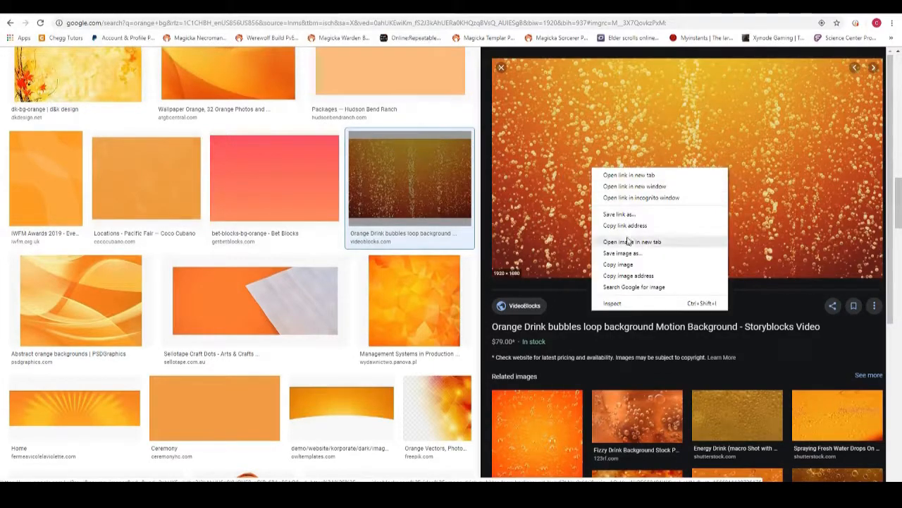
{"action": "left_click", "coordinate": [625, 276]}
Replace the Interactive Shop button's background image URL in the Mixer editor with the copied orange bubbles PNG address.
{"action": "left_click", "coordinate": [240, 7]}
{"action": "triple_click", "coordinate": [285, 414]}
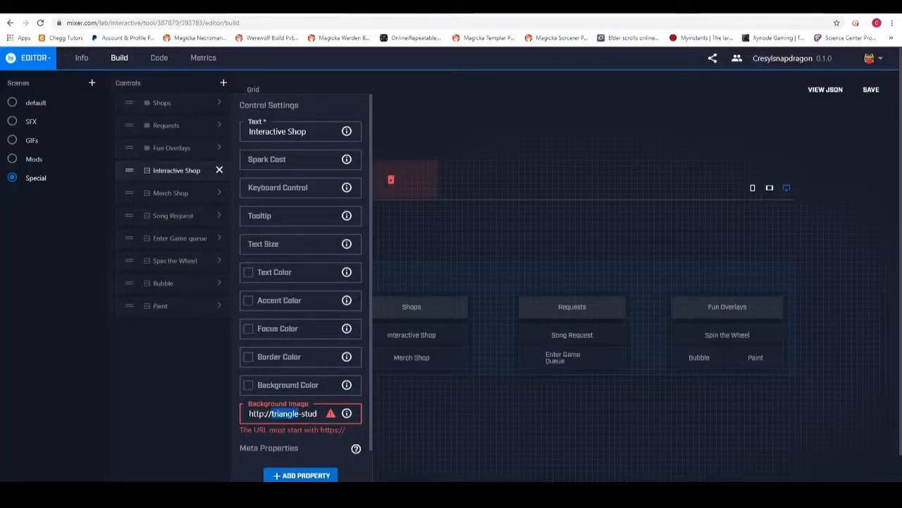
{"action": "key", "text": "BackSpace"}
{"action": "key", "text": "ctrl+v"}
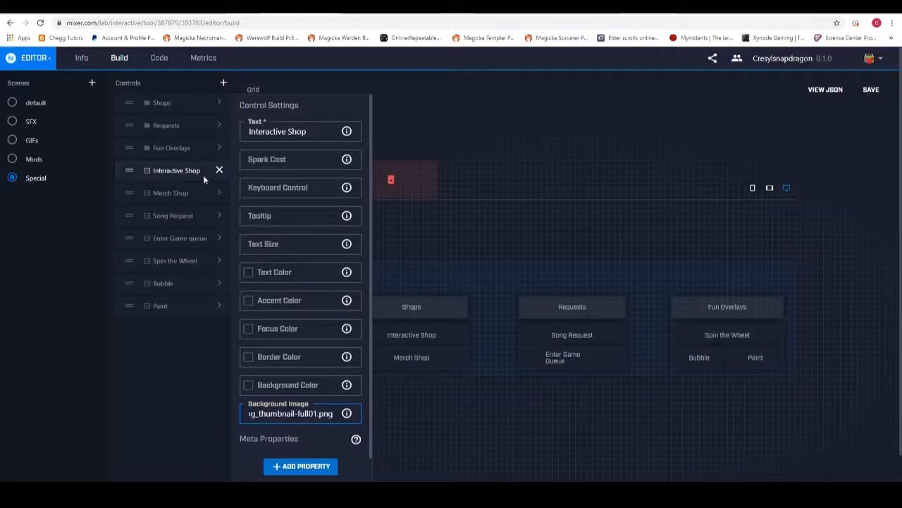
Set the Interactive Shop button's text color to #020000.
{"action": "key", "text": "shift+End"}
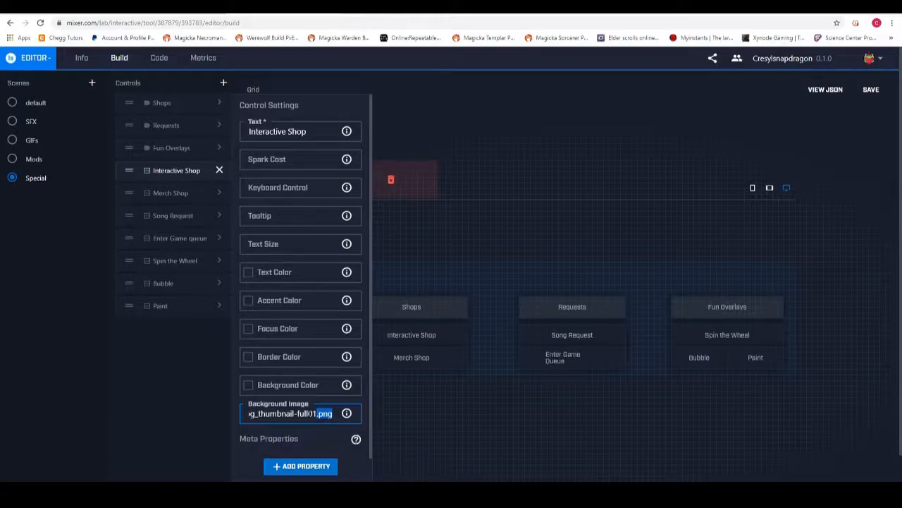
{"action": "left_click", "coordinate": [265, 242]}
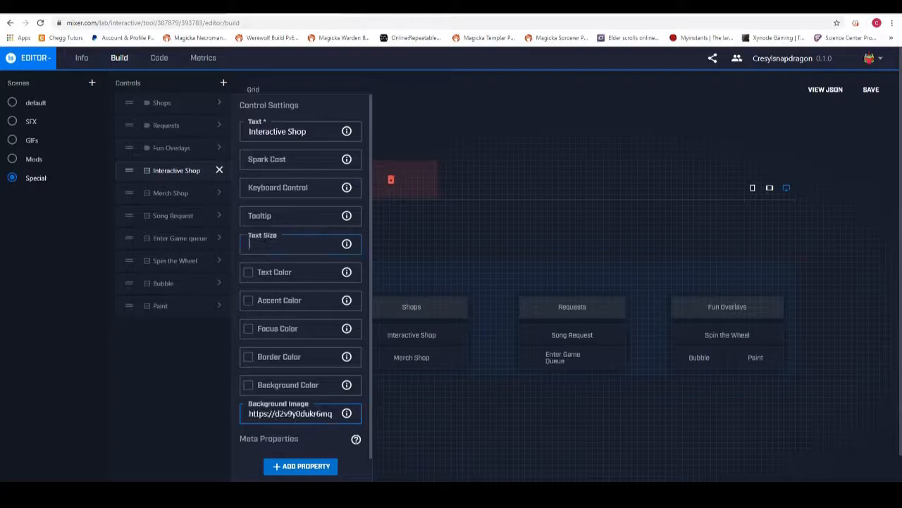
{"action": "left_click", "coordinate": [266, 272]}
{"action": "left_click", "coordinate": [301, 349]}
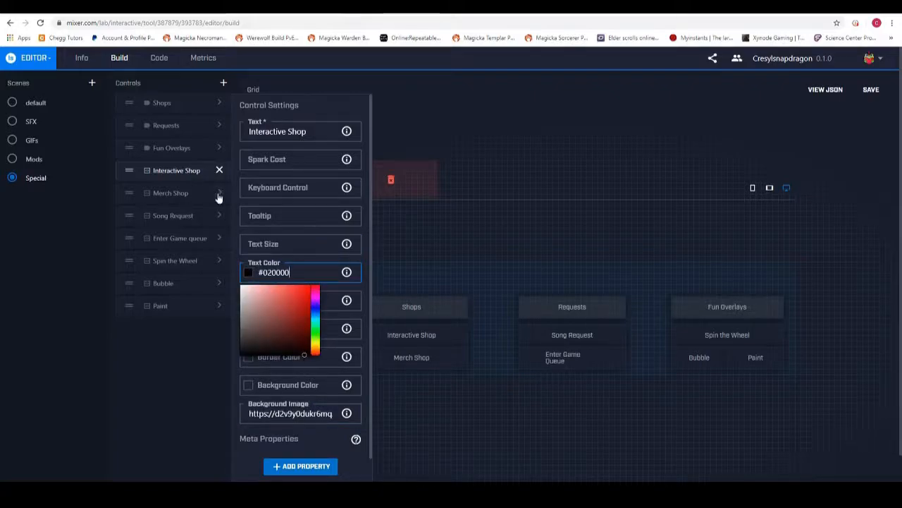
Paste the copied orange bubbles PNG address as the background image of the Merch Shop, Song Request and Enter Game queue buttons.
{"action": "left_click", "coordinate": [173, 193]}
{"action": "left_click", "coordinate": [302, 415]}
{"action": "key", "text": "ctrl+v"}
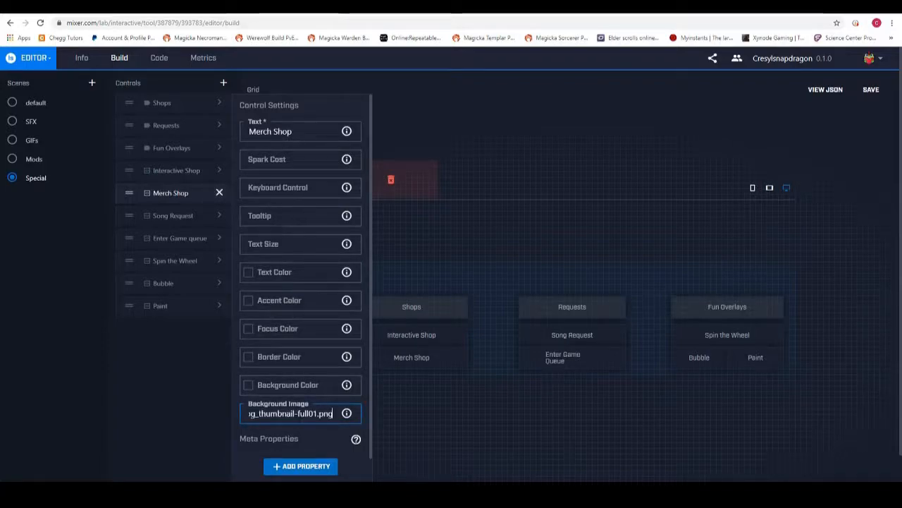
{"action": "left_click", "coordinate": [216, 223]}
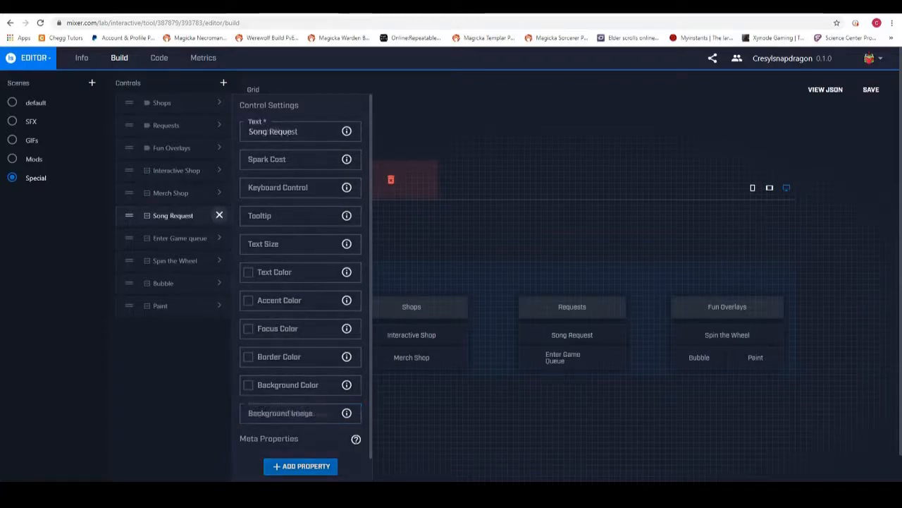
{"action": "left_click", "coordinate": [212, 240]}
{"action": "left_click", "coordinate": [308, 414]}
{"action": "key", "text": "ctrl+v"}
Paste the same background image address into the Spin the Wheel, Bubble and Paint buttons.
{"action": "left_click", "coordinate": [221, 263]}
{"action": "left_click", "coordinate": [305, 414]}
{"action": "key", "text": "ctrl+v"}
{"action": "left_click", "coordinate": [220, 285]}
{"action": "left_click", "coordinate": [305, 413]}
{"action": "key", "text": "ctrl+v"}
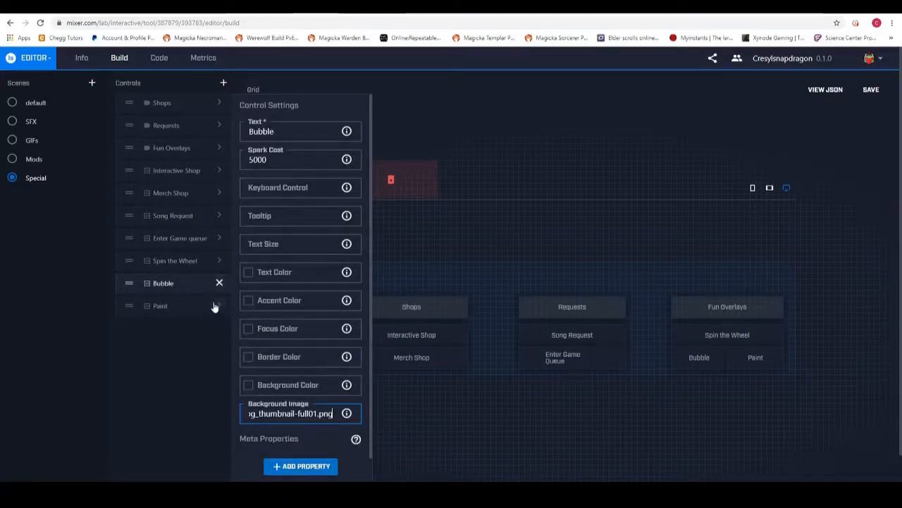
{"action": "left_click", "coordinate": [217, 306]}
{"action": "left_click", "coordinate": [304, 414]}
{"action": "key", "text": "ctrl+v"}
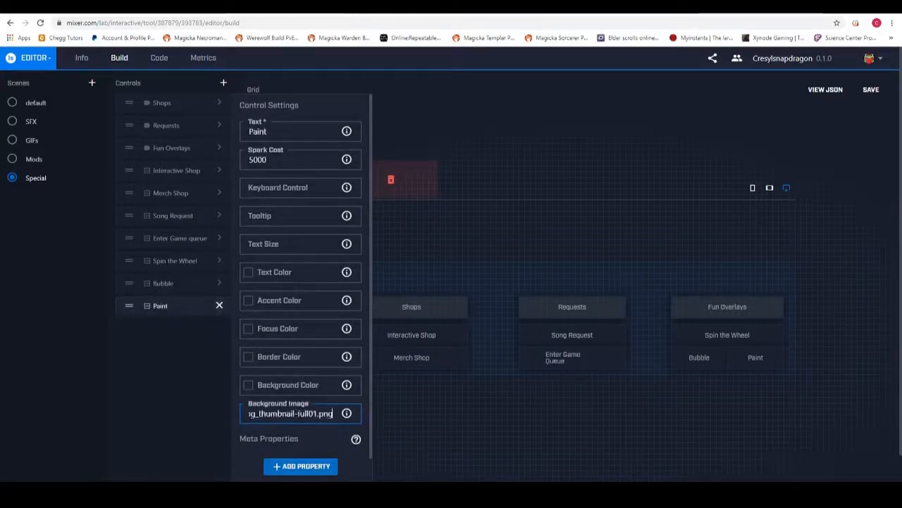
Apply text color #020000 from Interactive Shop to the Merch Shop, Song Request, Enter Game queue, Spin the Wheel, Bubble and Paint buttons, and save the board.
{"action": "left_click", "coordinate": [218, 170]}
{"action": "left_click", "coordinate": [274, 272]}
{"action": "left_click", "coordinate": [208, 193]}
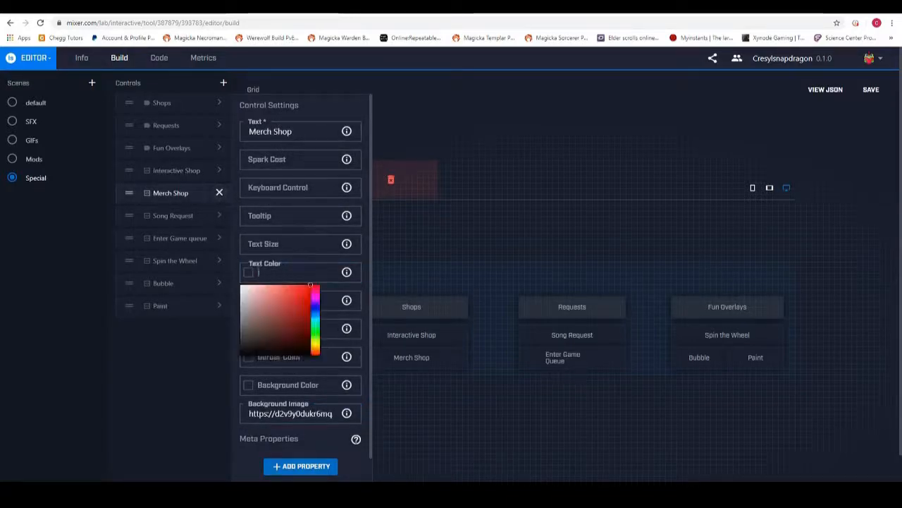
{"action": "left_click", "coordinate": [214, 217]}
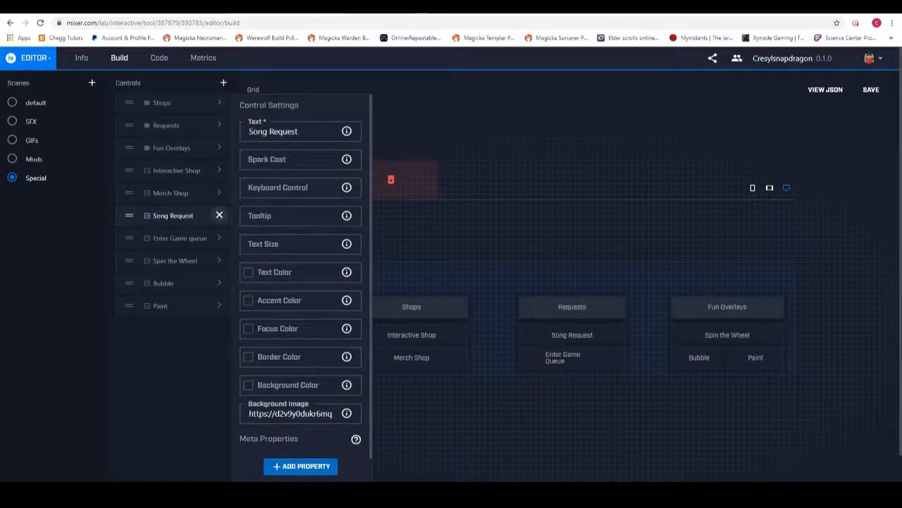
{"action": "left_click", "coordinate": [217, 238]}
{"action": "left_click", "coordinate": [217, 260]}
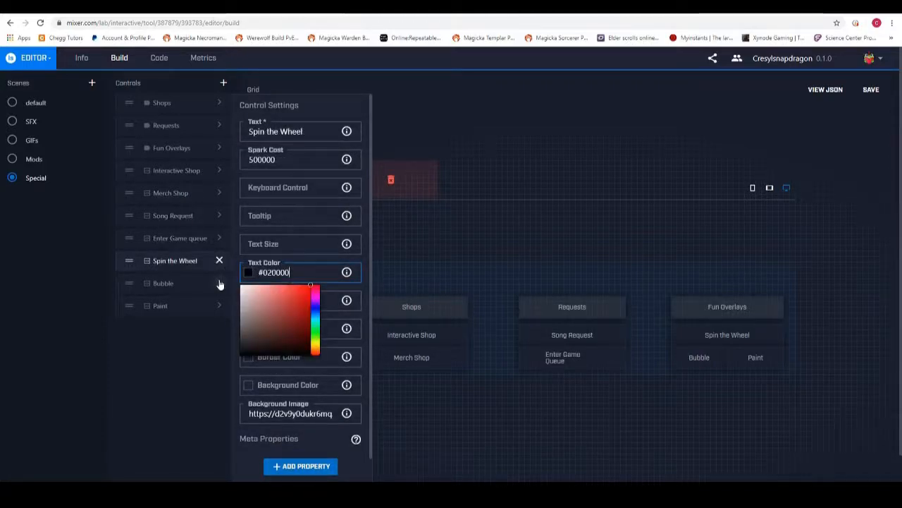
{"action": "left_click", "coordinate": [218, 283]}
{"action": "left_click", "coordinate": [219, 306]}
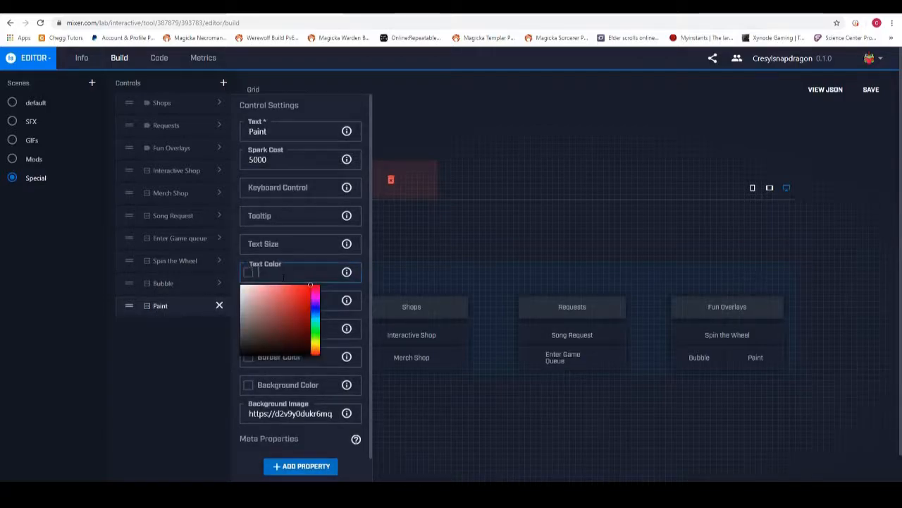
{"action": "left_click", "coordinate": [229, 324]}
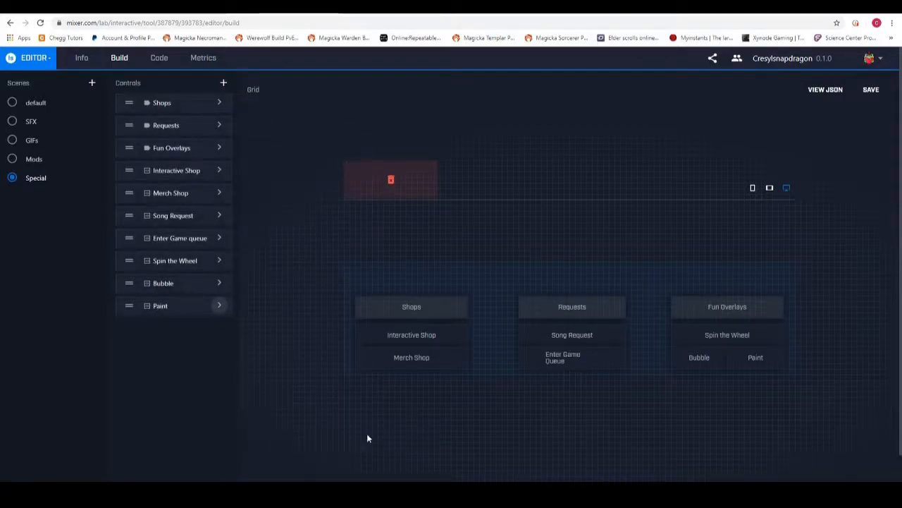
{"action": "left_click", "coordinate": [870, 91]}
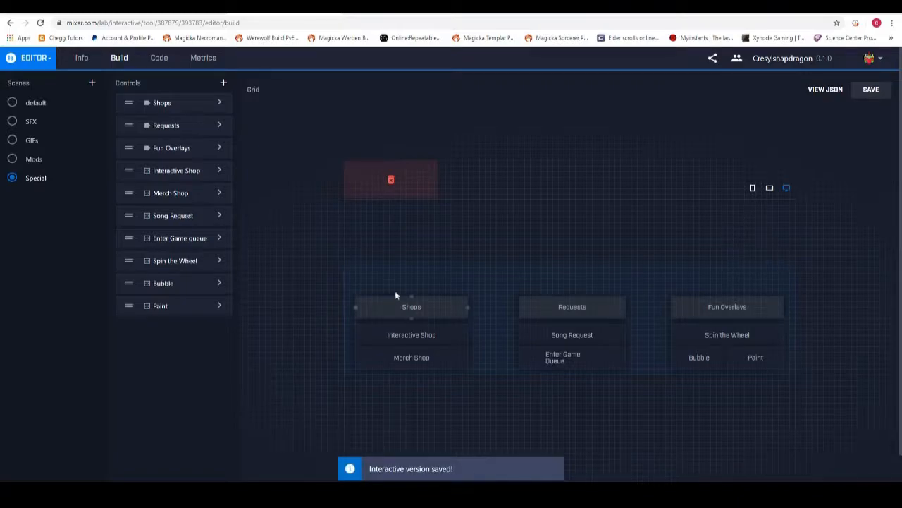
Add a button control named "Home Button 3" to the Special scene.
{"action": "mouse_move", "coordinate": [428, 496]}
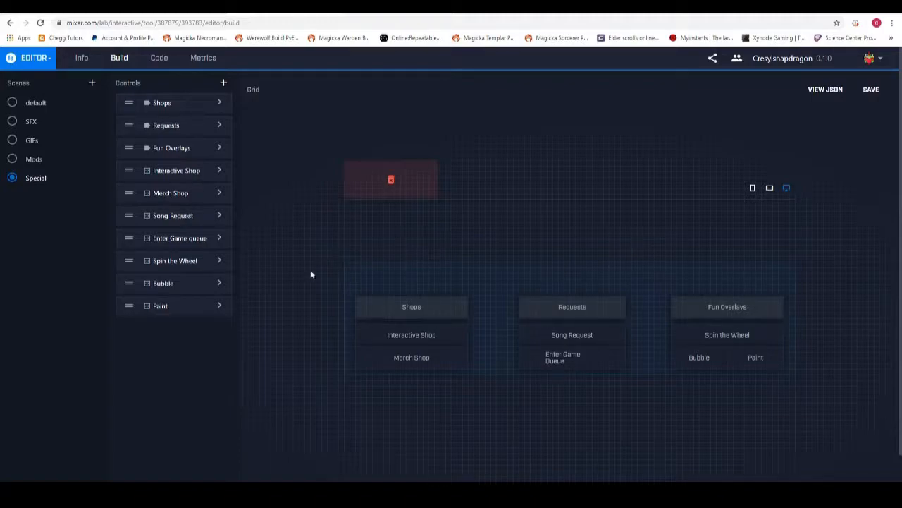
{"action": "left_click", "coordinate": [224, 84]}
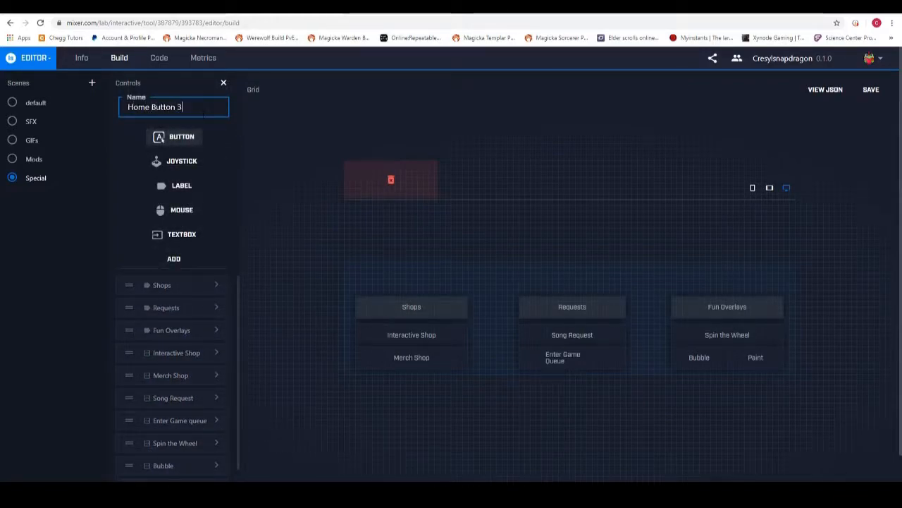
{"action": "left_click", "coordinate": [173, 259]}
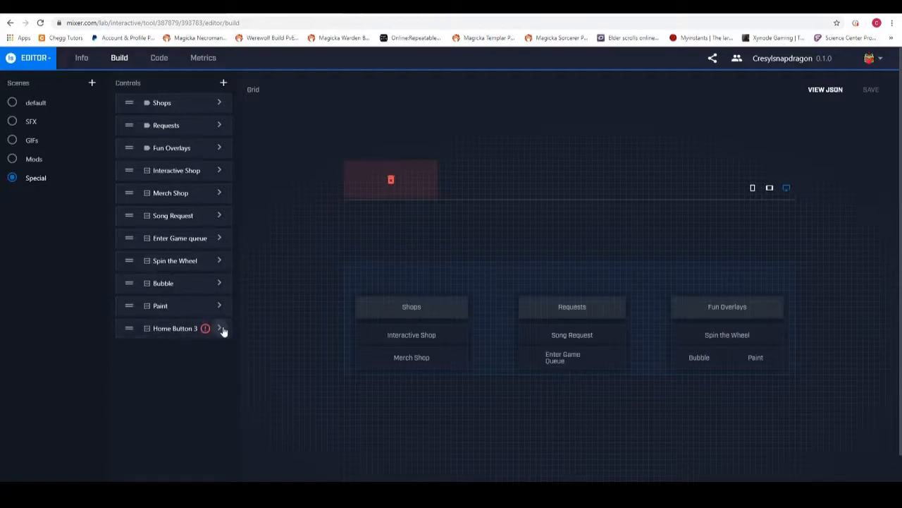
{"action": "left_click", "coordinate": [12, 102]}
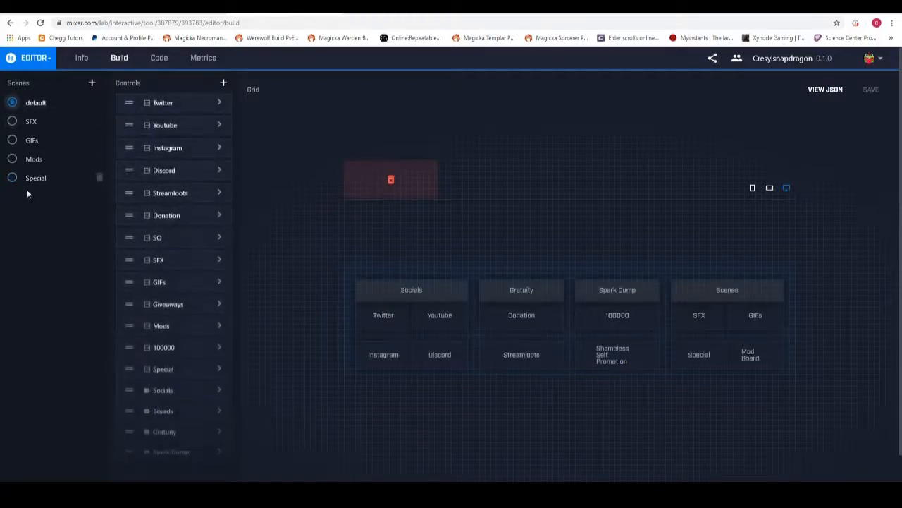
{"action": "left_click", "coordinate": [12, 178]}
Set Home Button 3's text to "Home" and place it on the grid directly above the Requests label.
{"action": "left_click", "coordinate": [219, 328]}
{"action": "left_click", "coordinate": [276, 140]}
{"action": "type", "text": "Home"}
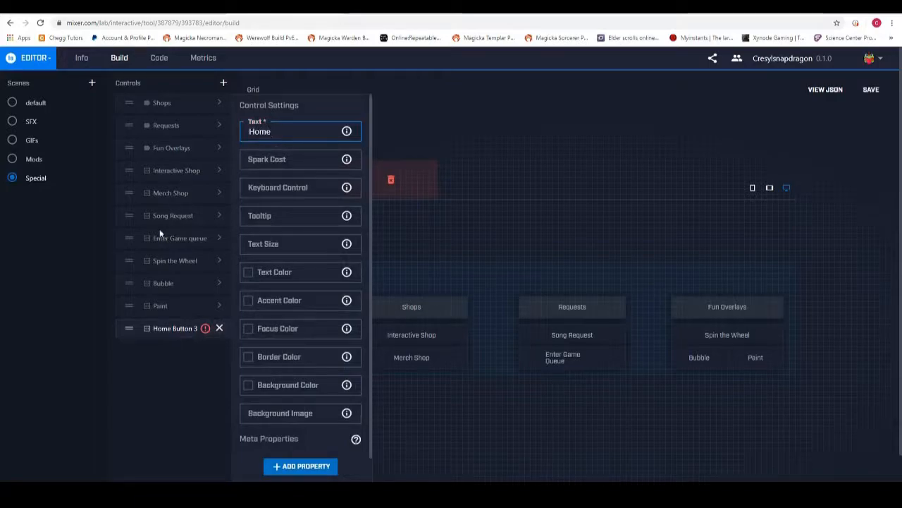
{"action": "left_click_drag", "start_coordinate": [129, 328], "coordinate": [625, 278]}
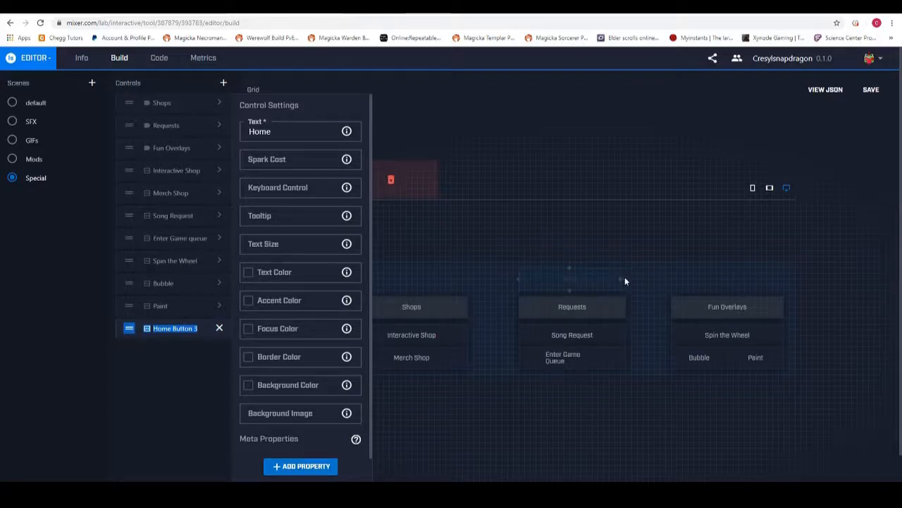
{"action": "left_click", "coordinate": [219, 327]}
Copy the Paint button's text color #020000 to Home Button 3.
{"action": "left_click", "coordinate": [219, 306]}
{"action": "left_click_drag", "start_coordinate": [292, 273], "coordinate": [256, 273]}
{"action": "key", "text": "ctrl+c"}
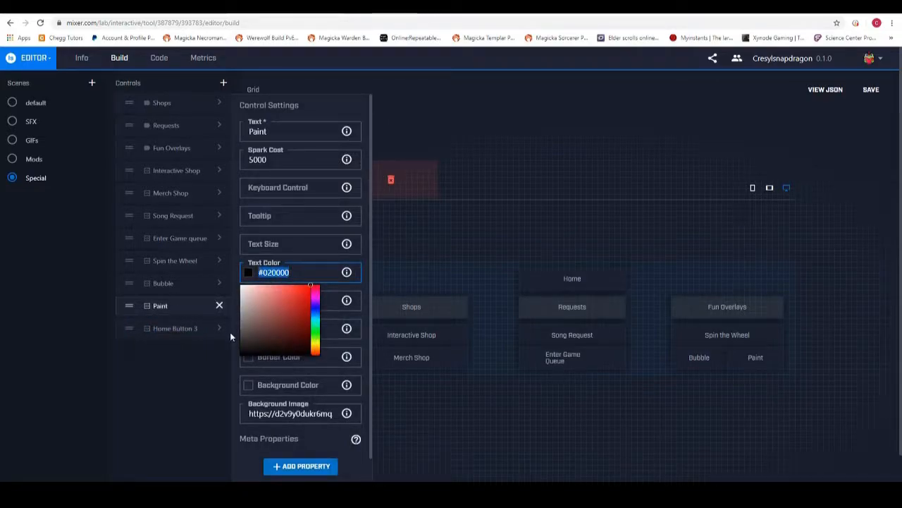
{"action": "left_click", "coordinate": [220, 328]}
{"action": "left_click", "coordinate": [269, 273]}
{"action": "key", "text": "ctrl+v"}
Copy the Paint button's background image address to Home Button 3 and save the board.
{"action": "left_click", "coordinate": [219, 306]}
{"action": "left_click_drag", "start_coordinate": [332, 413], "coordinate": [249, 414]}
{"action": "key", "text": "ctrl+c"}
{"action": "left_click", "coordinate": [220, 331]}
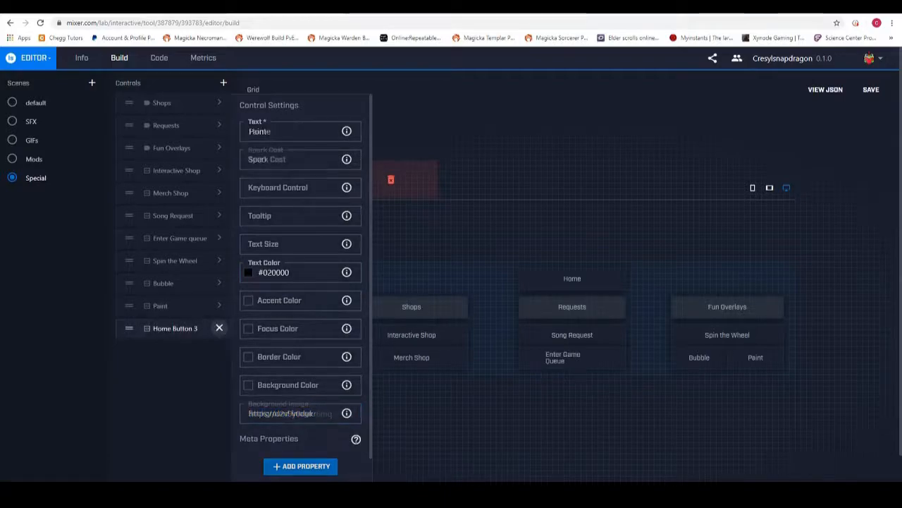
{"action": "left_click", "coordinate": [256, 414]}
{"action": "key", "text": "ctrl+v"}
{"action": "left_click", "coordinate": [221, 331]}
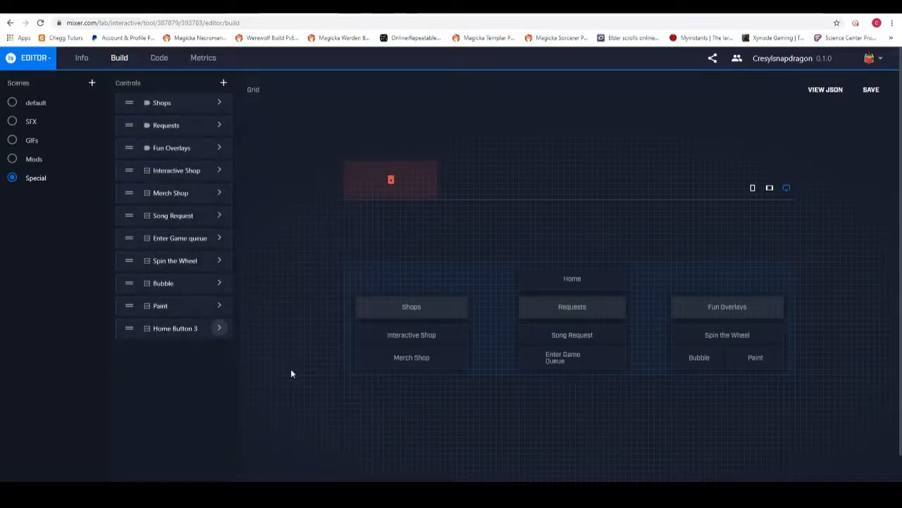
{"action": "left_click", "coordinate": [872, 97]}
Switch to Mix It Up and view the Overlay connection settings in its services.
{"action": "left_click_drag", "start_coordinate": [482, 502], "coordinate": [485, 115]}
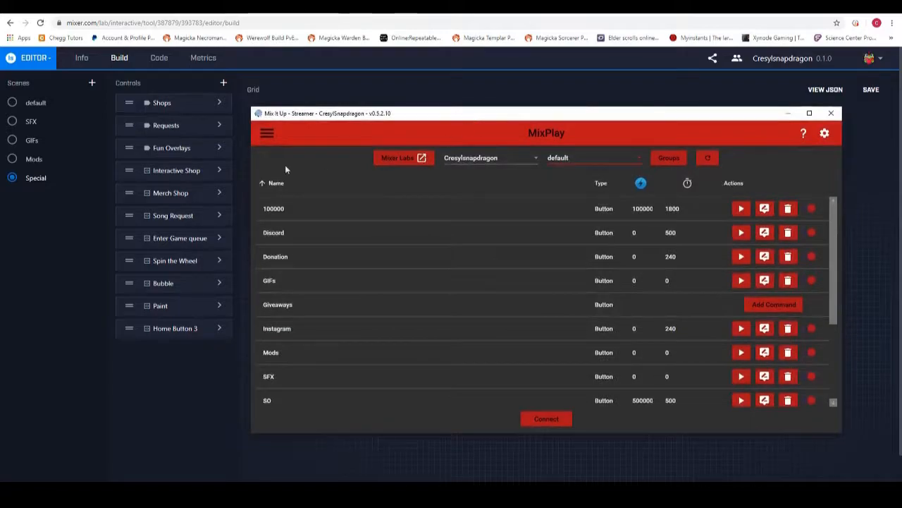
{"action": "left_click", "coordinate": [265, 133]}
{"action": "scroll", "coordinate": [292, 399], "scroll_direction": "down", "scroll_amount": 3}
{"action": "left_click", "coordinate": [290, 399]}
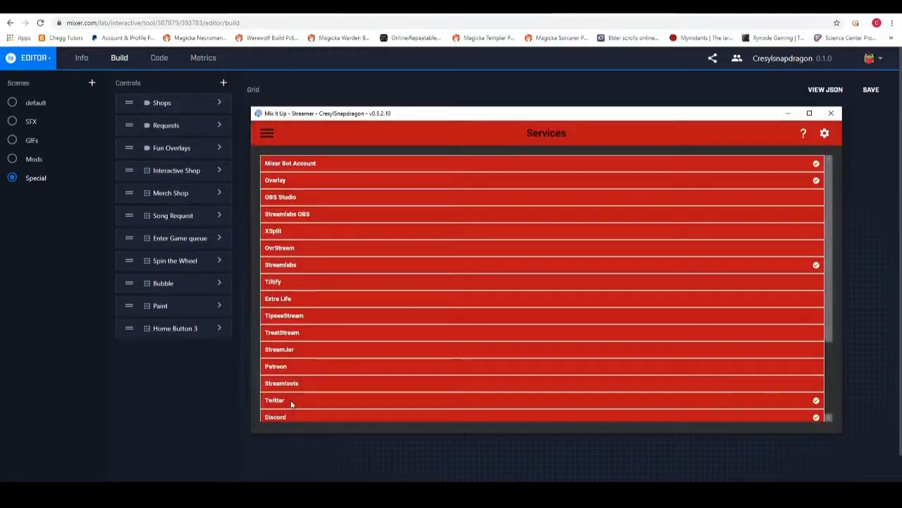
{"action": "left_click", "coordinate": [332, 181]}
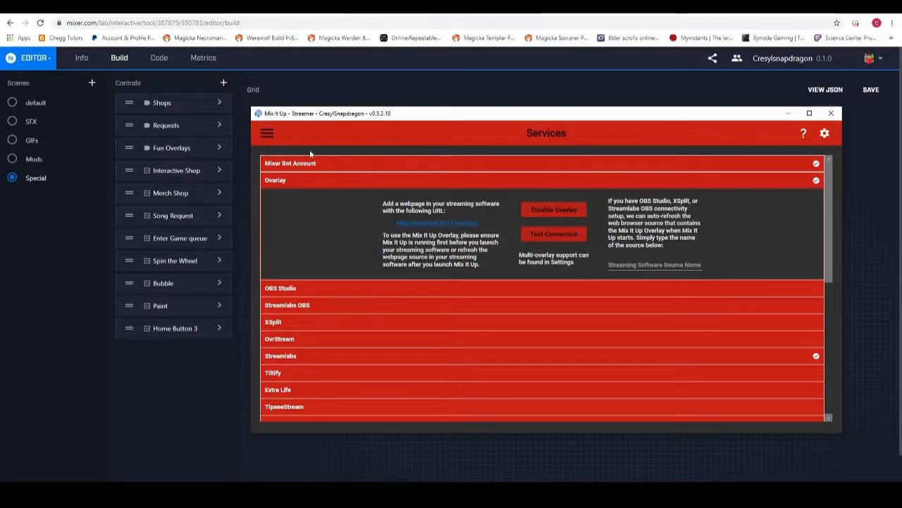
Return to the MixPlay commands in Mix It Up and look through the available games and scenes, keeping the default scene.
{"action": "left_click", "coordinate": [266, 133]}
{"action": "scroll", "coordinate": [296, 233], "scroll_direction": "up", "scroll_amount": 3}
{"action": "left_click", "coordinate": [300, 216]}
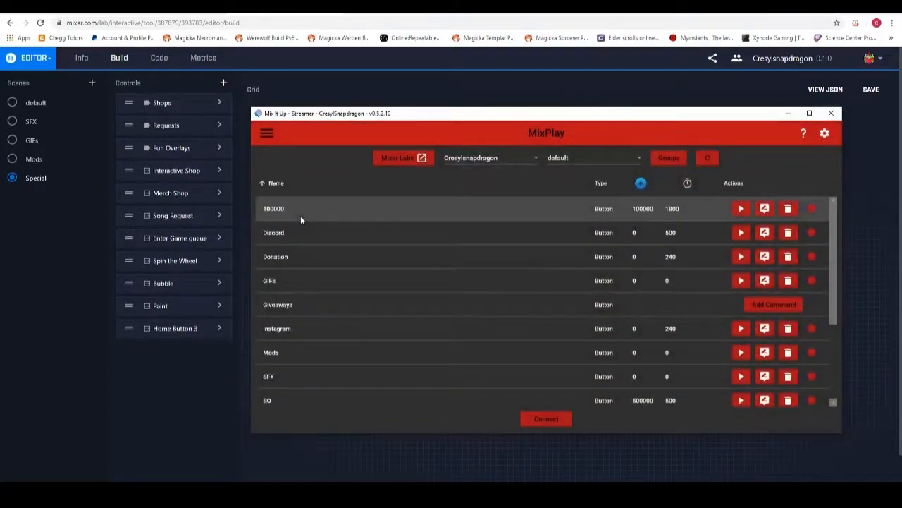
{"action": "left_click", "coordinate": [490, 158]}
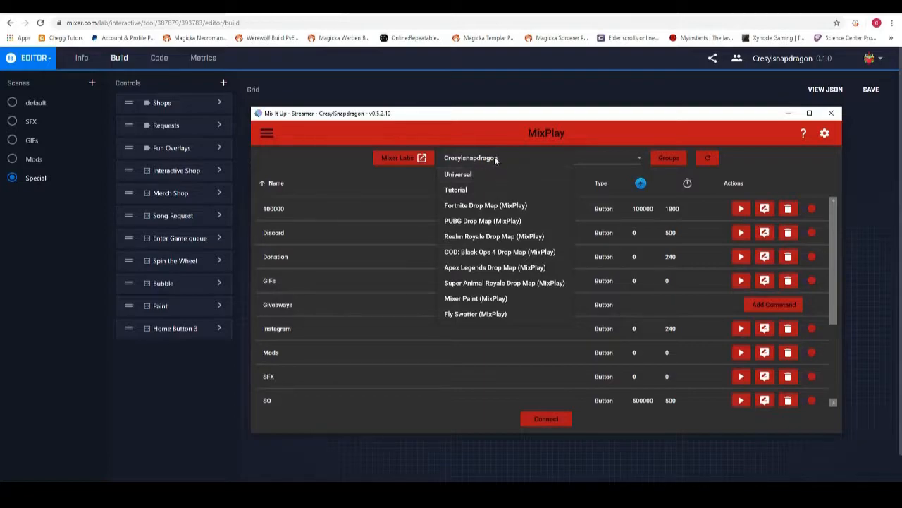
{"action": "left_click", "coordinate": [620, 160]}
{"action": "left_click", "coordinate": [605, 157]}
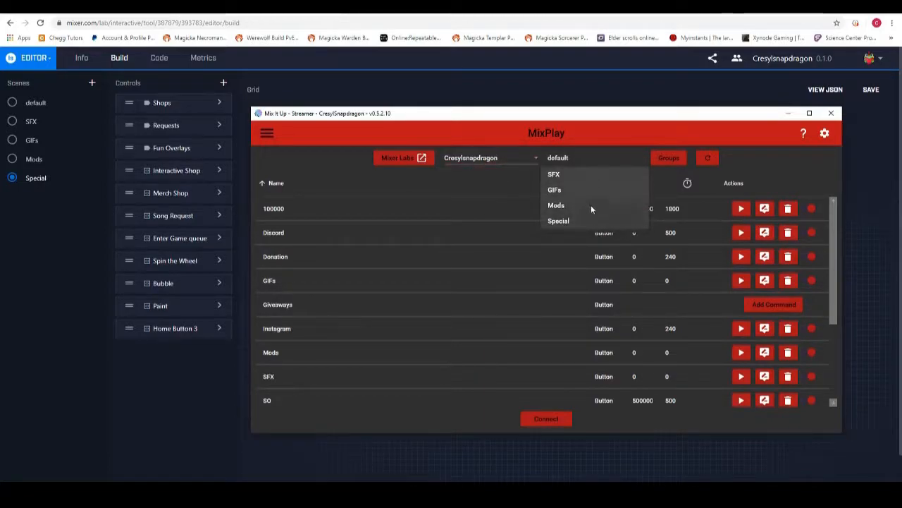
{"action": "left_click", "coordinate": [584, 157]}
Review the default scene's button commands and delete the existing command of the Special button.
{"action": "scroll", "coordinate": [381, 226], "scroll_direction": "down", "scroll_amount": 3}
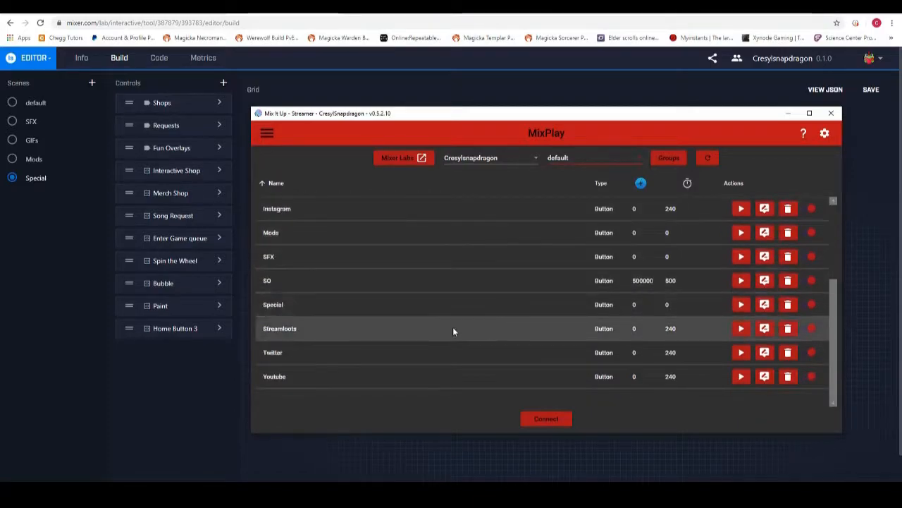
{"action": "scroll", "coordinate": [451, 321], "scroll_direction": "up", "scroll_amount": 3}
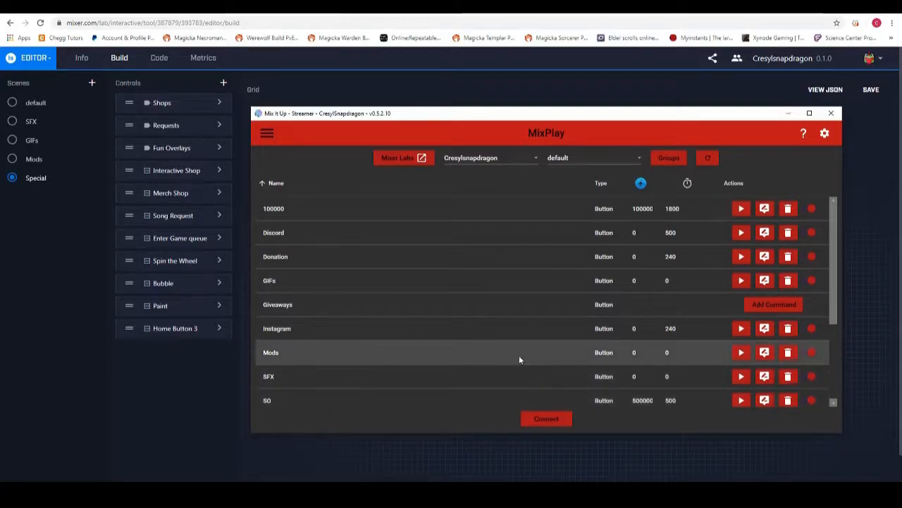
{"action": "scroll", "coordinate": [457, 295], "scroll_direction": "down", "scroll_amount": 5}
{"action": "scroll", "coordinate": [736, 259], "scroll_direction": "up", "scroll_amount": 5}
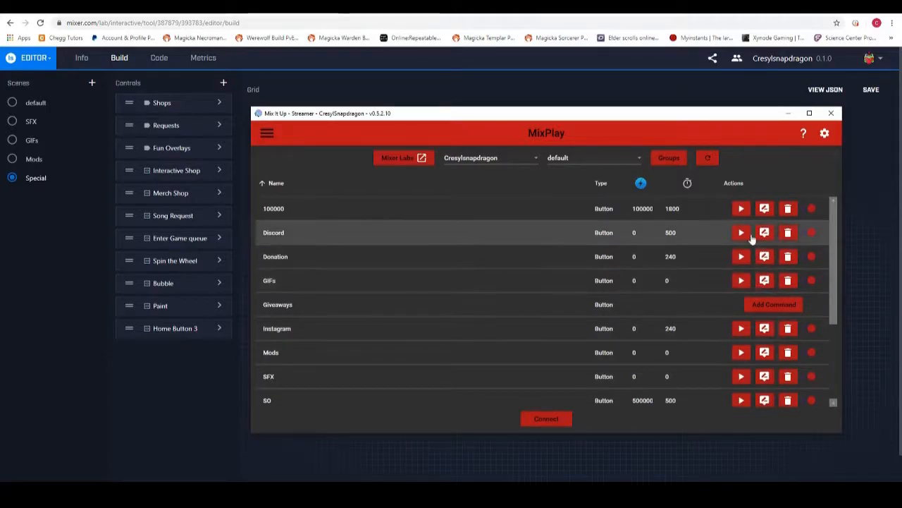
{"action": "scroll", "coordinate": [674, 241], "scroll_direction": "down", "scroll_amount": 3}
{"action": "scroll", "coordinate": [674, 240], "scroll_direction": "up", "scroll_amount": 3}
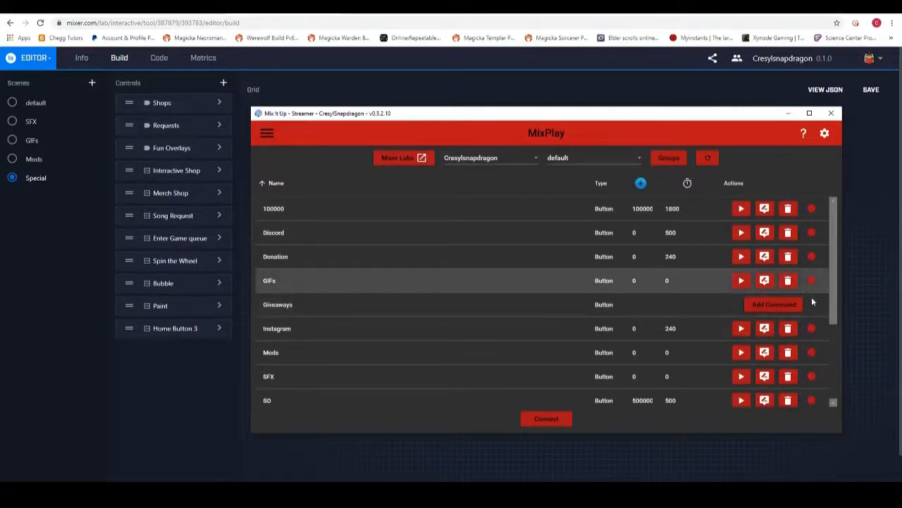
{"action": "scroll", "coordinate": [452, 233], "scroll_direction": "down", "scroll_amount": 5}
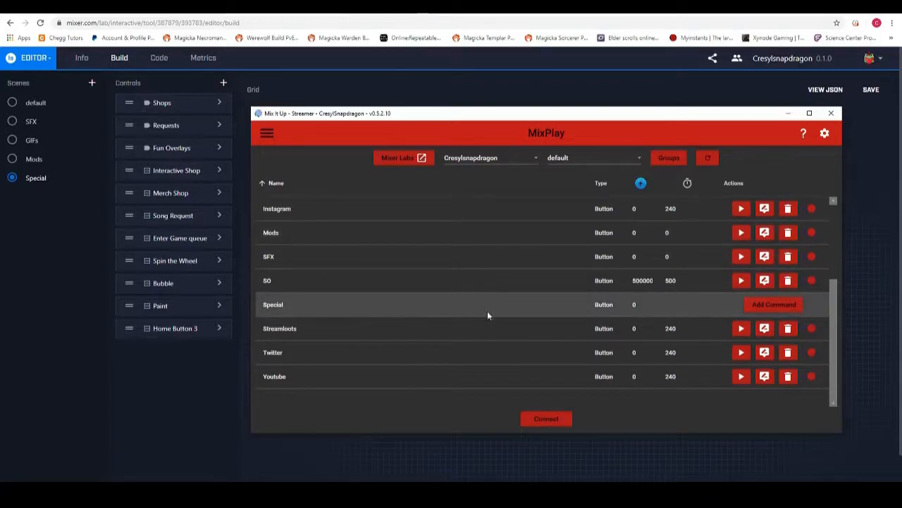
Switch back to the Mixer editor and show the default scene's board with its Special button.
{"action": "left_click", "coordinate": [38, 104]}
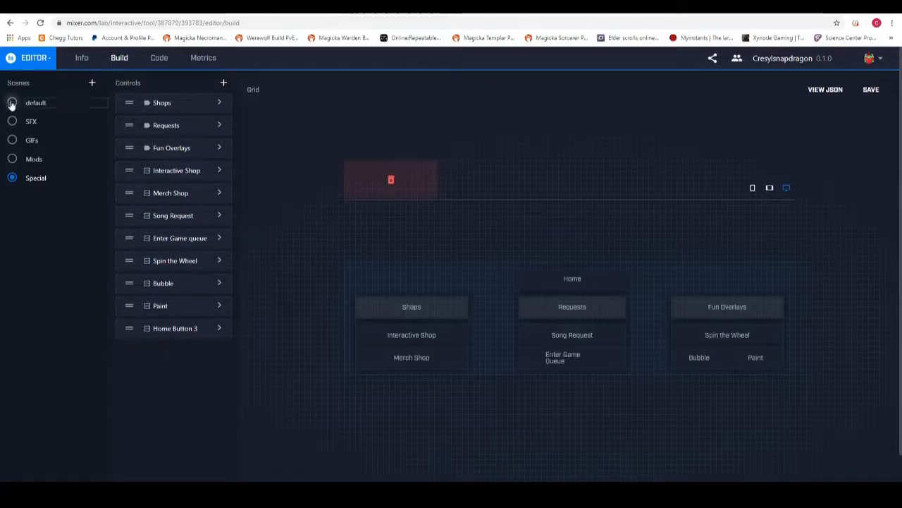
{"action": "left_click", "coordinate": [11, 103]}
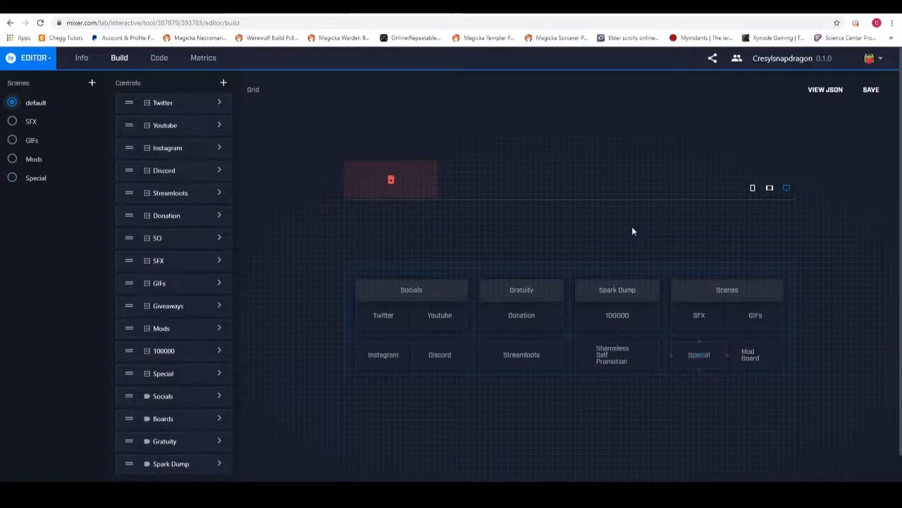
Check the Special button on the default scene's board and show the Special scene's board.
{"action": "left_click", "coordinate": [701, 355]}
{"action": "left_click", "coordinate": [282, 289]}
{"action": "left_click", "coordinate": [13, 179]}
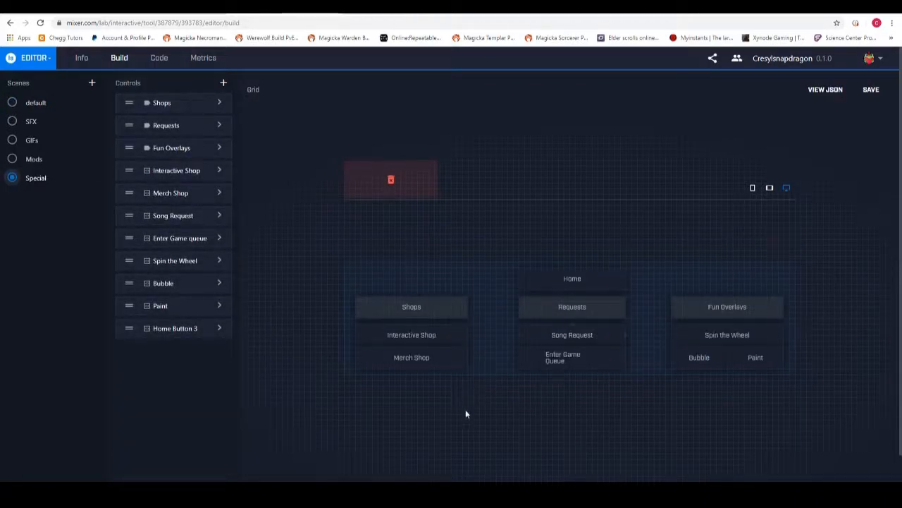
In Mix It Up, create an advanced command for the default scene's Special button and add a MixPlay action to it.
{"action": "left_click", "coordinate": [550, 494]}
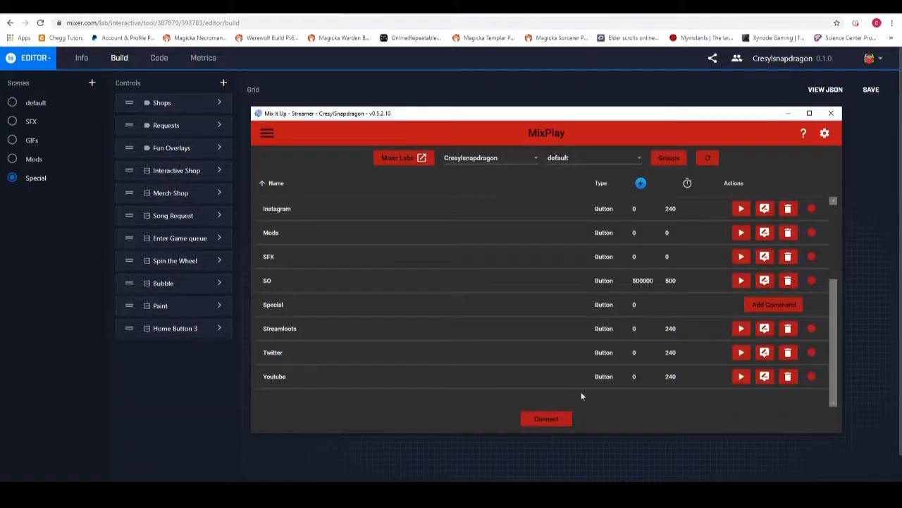
{"action": "left_click", "coordinate": [779, 308]}
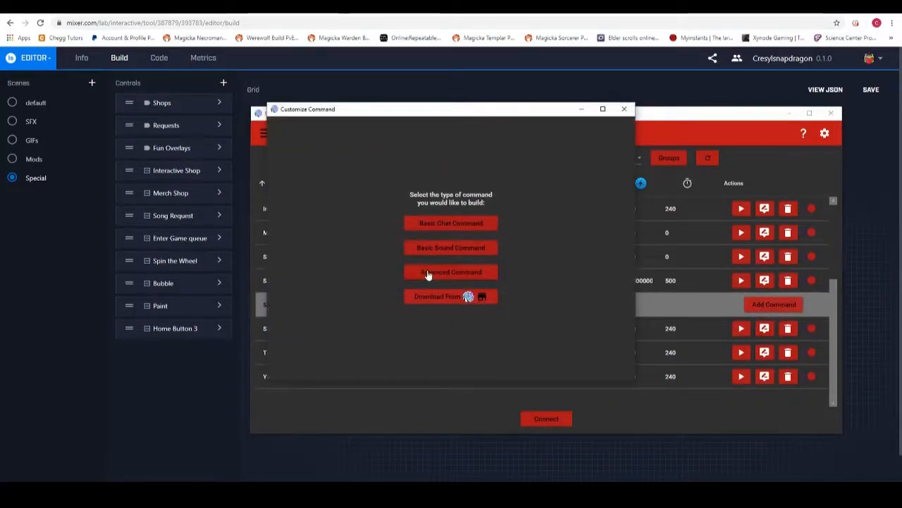
{"action": "left_click", "coordinate": [428, 274]}
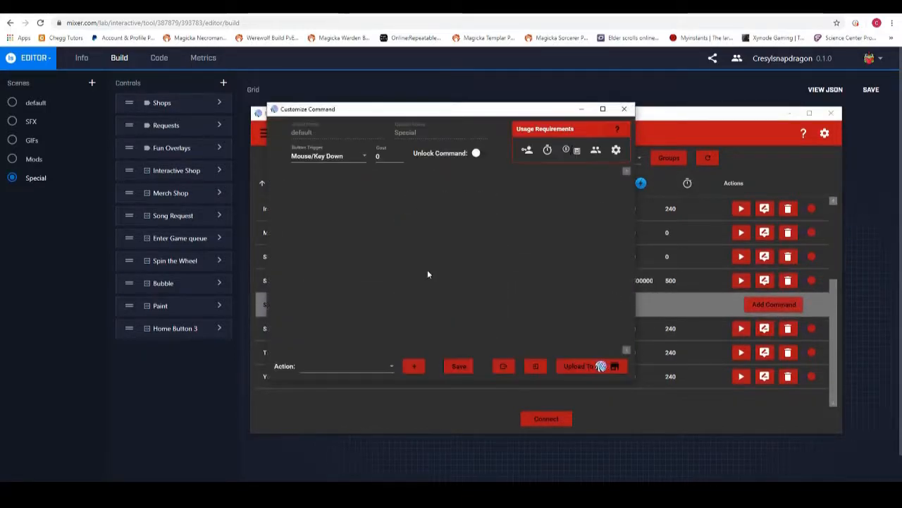
{"action": "left_click", "coordinate": [329, 367]}
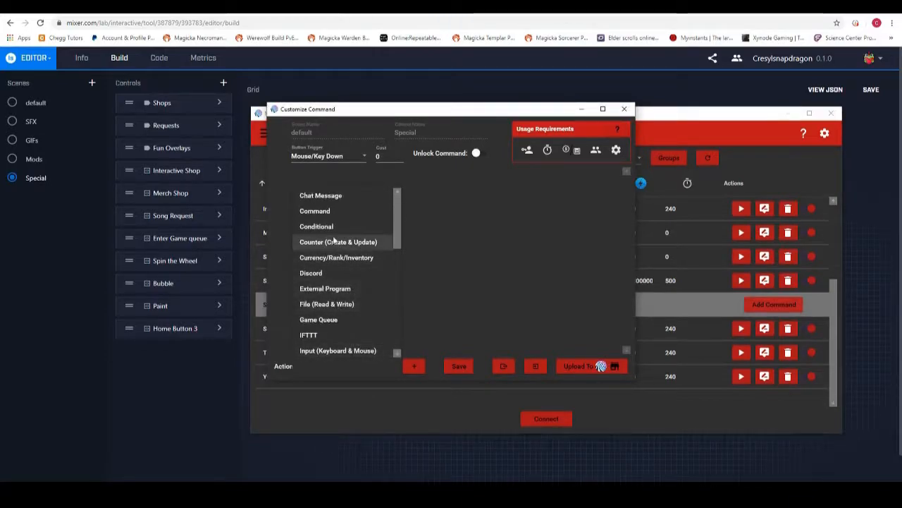
{"action": "scroll", "coordinate": [333, 244], "scroll_direction": "down", "scroll_amount": 3}
{"action": "left_click", "coordinate": [318, 289]}
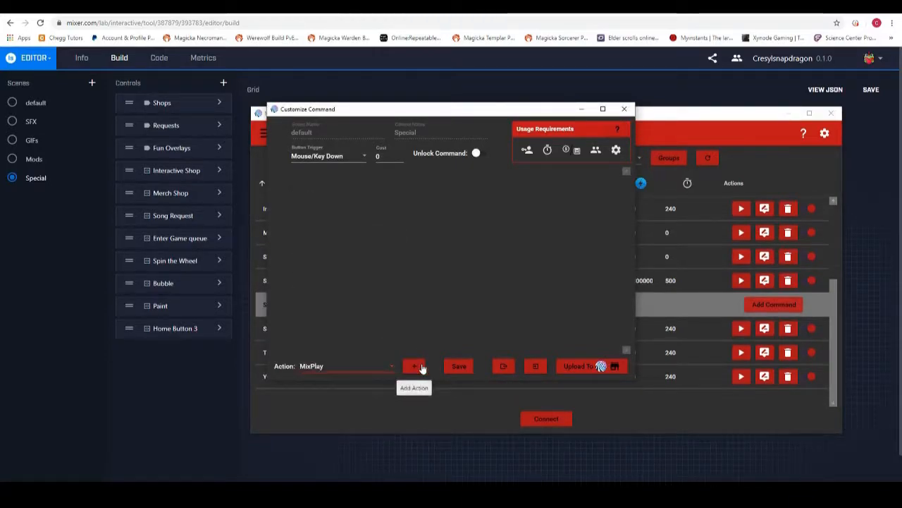
{"action": "left_click", "coordinate": [415, 366]}
Set the MixPlay action to Move User to Scene with the scene name "Special" and save the command.
{"action": "left_click", "coordinate": [343, 212]}
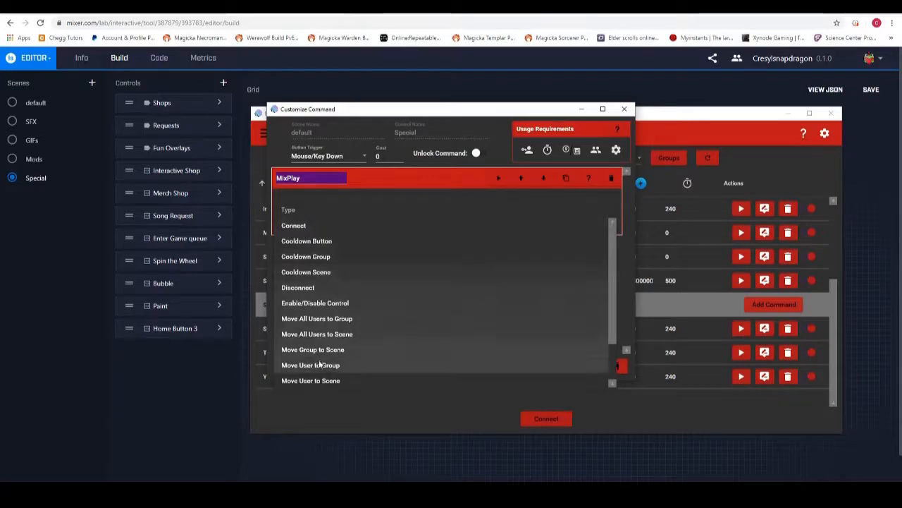
{"action": "scroll", "coordinate": [332, 338], "scroll_direction": "down", "scroll_amount": 2}
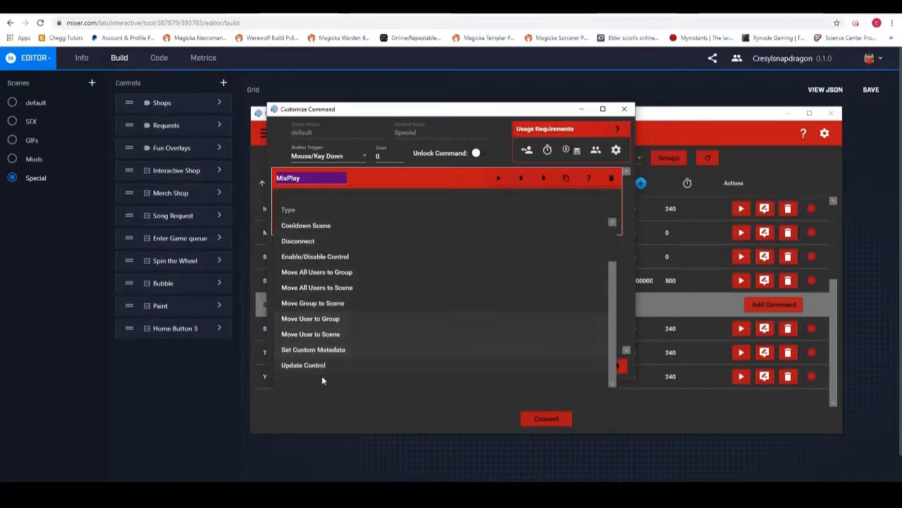
{"action": "left_click", "coordinate": [329, 333]}
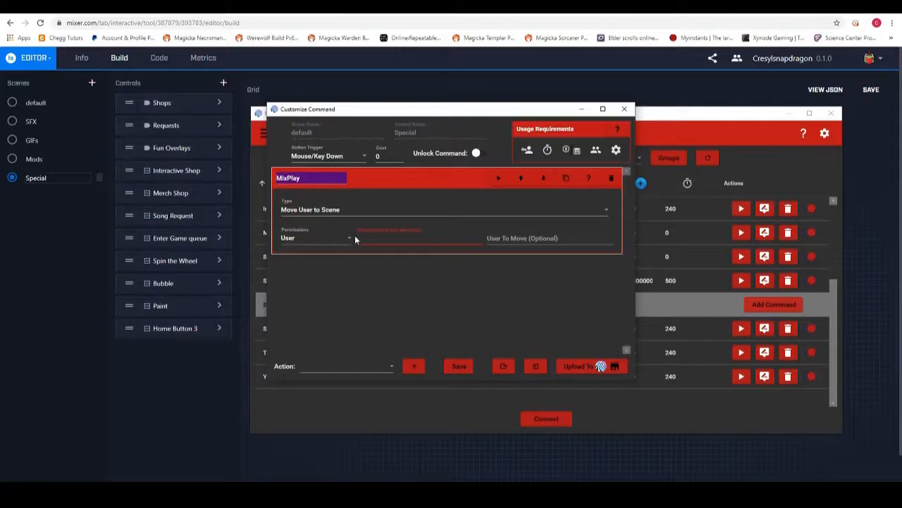
{"action": "type", "text": "Special"}
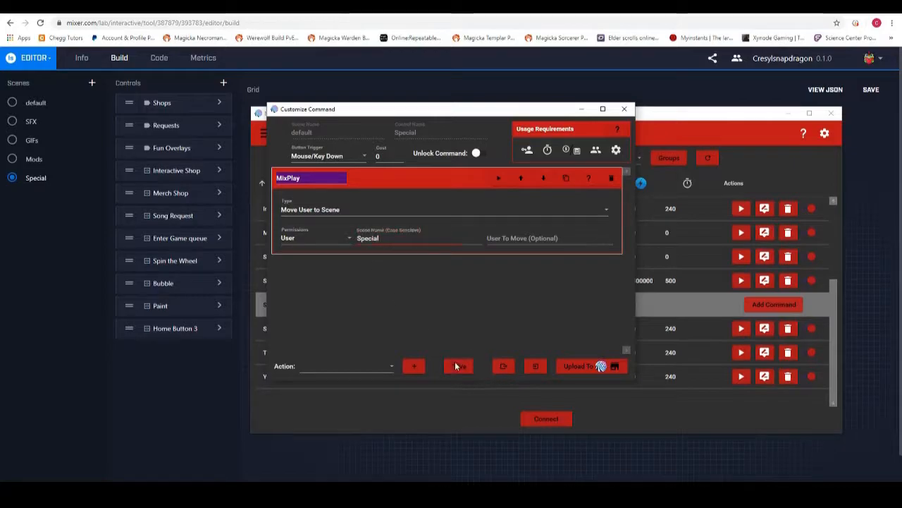
{"action": "left_click", "coordinate": [456, 366]}
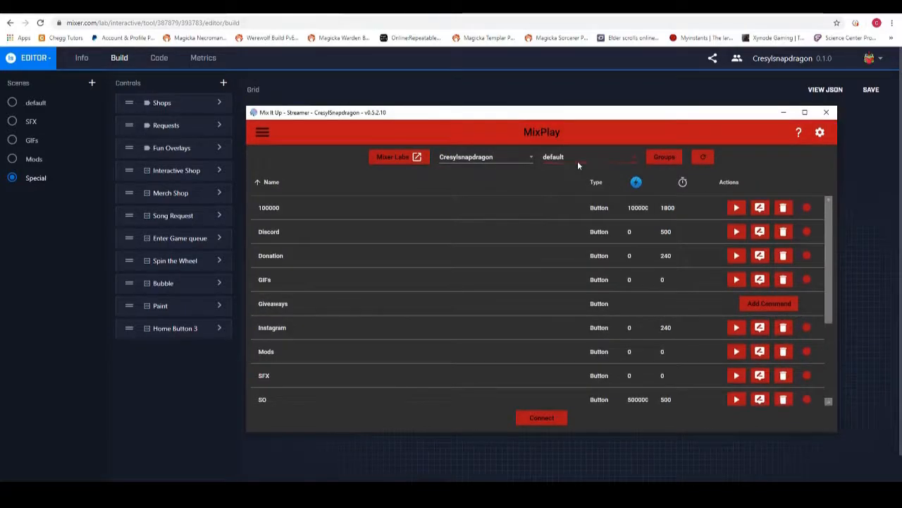
List the Special scene's button commands in MixPlay and compare them with the buttons on its Mixer board.
{"action": "left_click", "coordinate": [577, 161]}
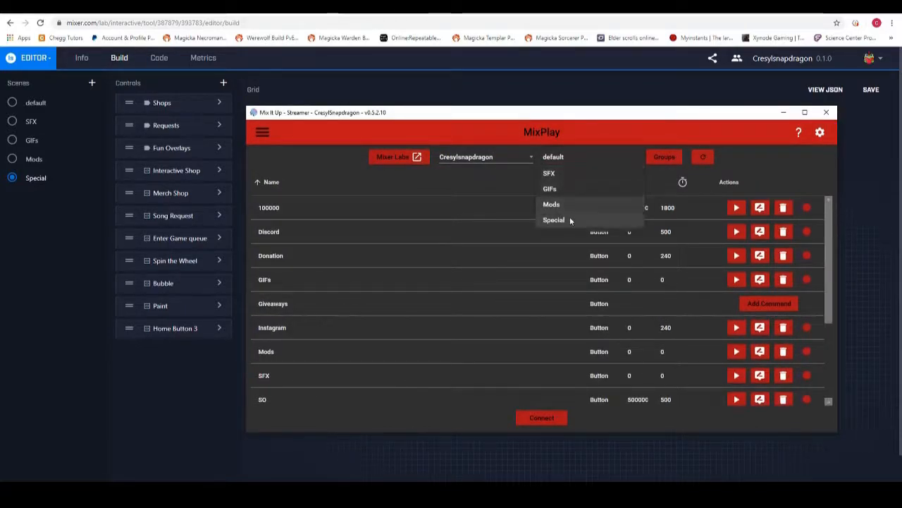
{"action": "left_click", "coordinate": [569, 219]}
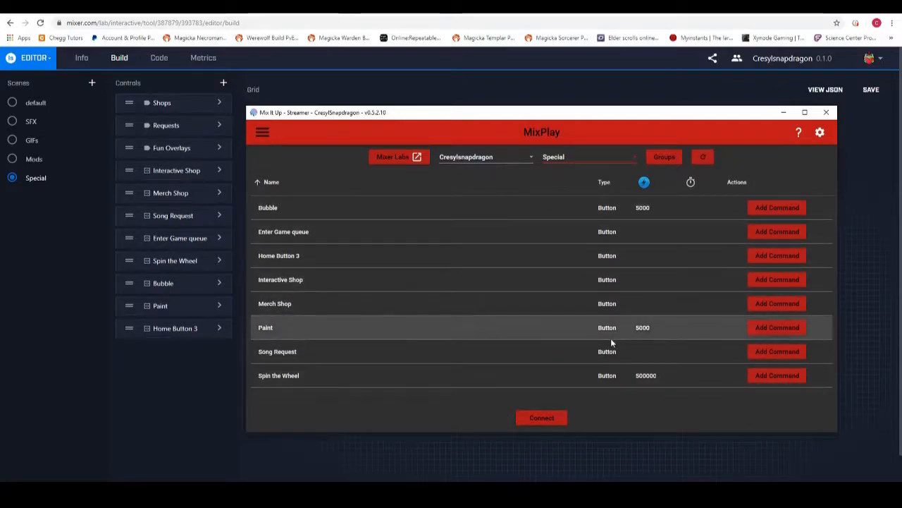
{"action": "left_click_drag", "start_coordinate": [620, 118], "coordinate": [901, 169]}
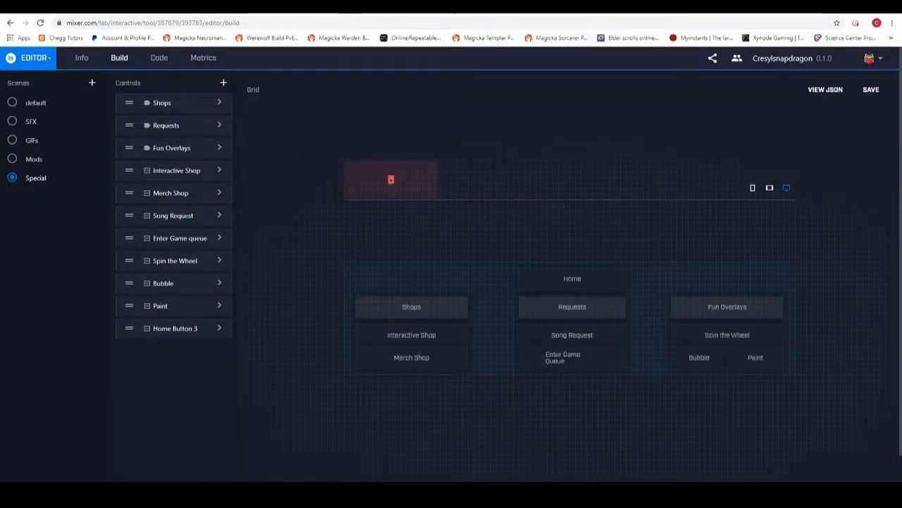
{"action": "left_click", "coordinate": [712, 337]}
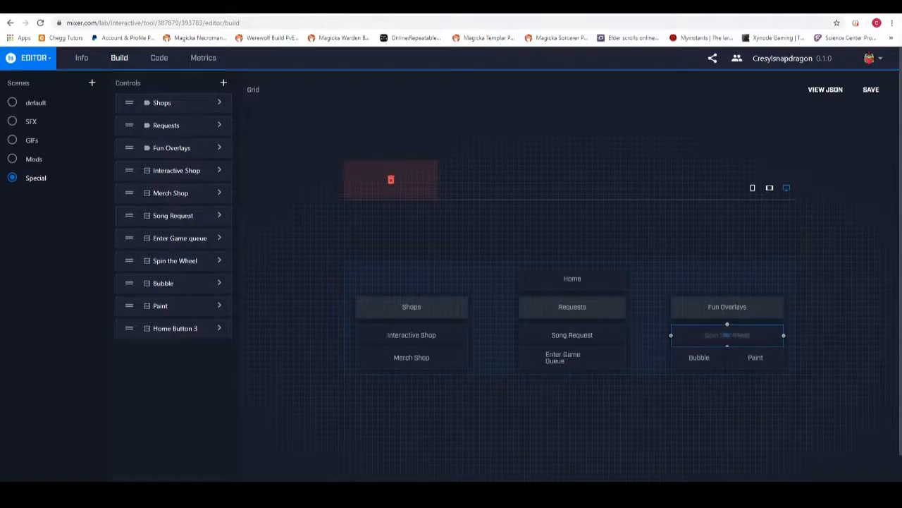
{"action": "left_click_drag", "start_coordinate": [901, 169], "coordinate": [473, 116]}
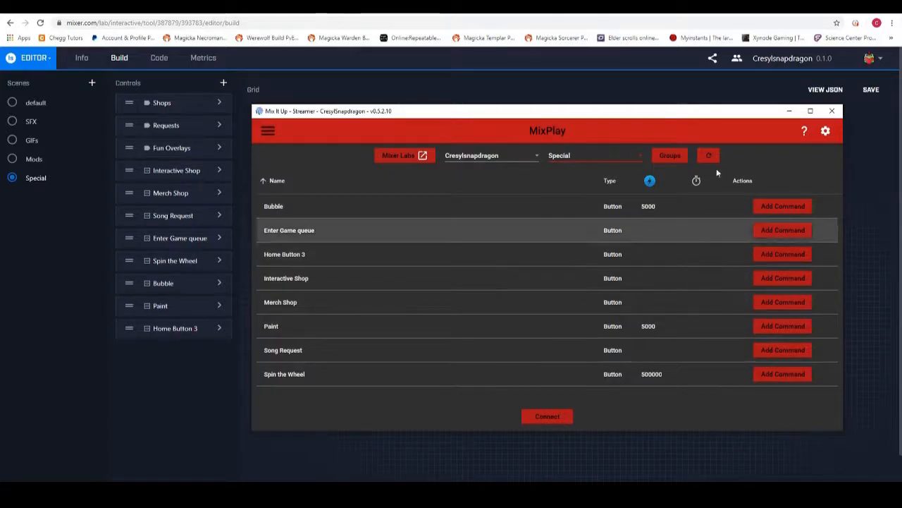
Check the Home button on the Special board in the Mixer editor and show the default scene it leads to.
{"action": "left_click_drag", "start_coordinate": [690, 112], "coordinate": [901, 150]}
{"action": "left_click", "coordinate": [575, 277]}
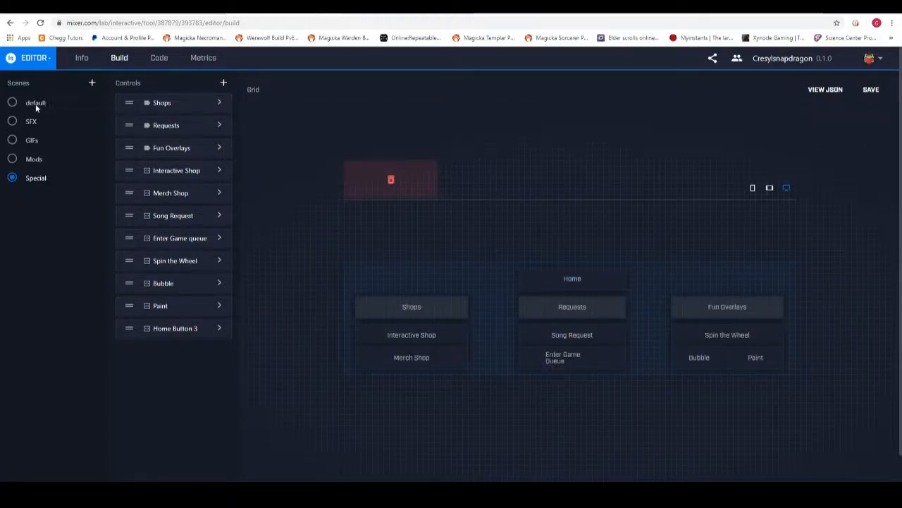
{"action": "left_click", "coordinate": [12, 102]}
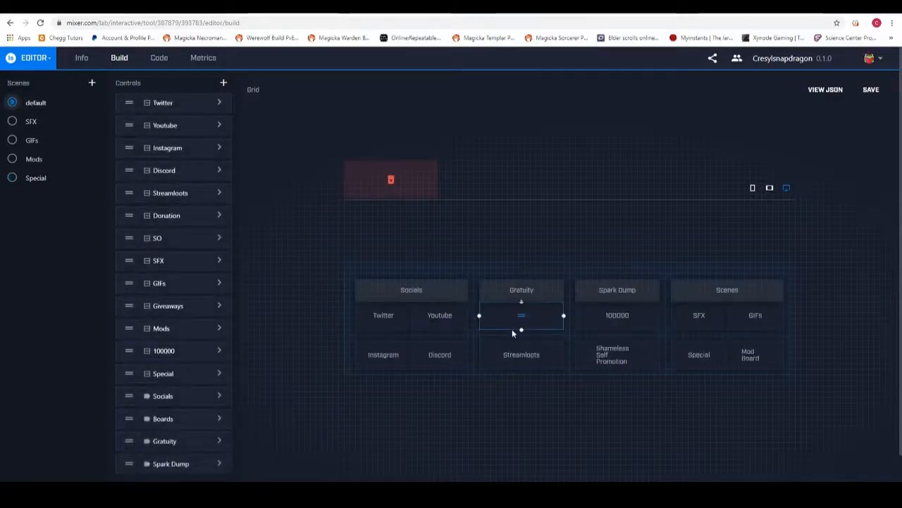
Back in Mix It Up, create an advanced command for Home Button 3 and add a MixPlay action to it.
{"action": "left_click_drag", "start_coordinate": [901, 141], "coordinate": [316, 108]}
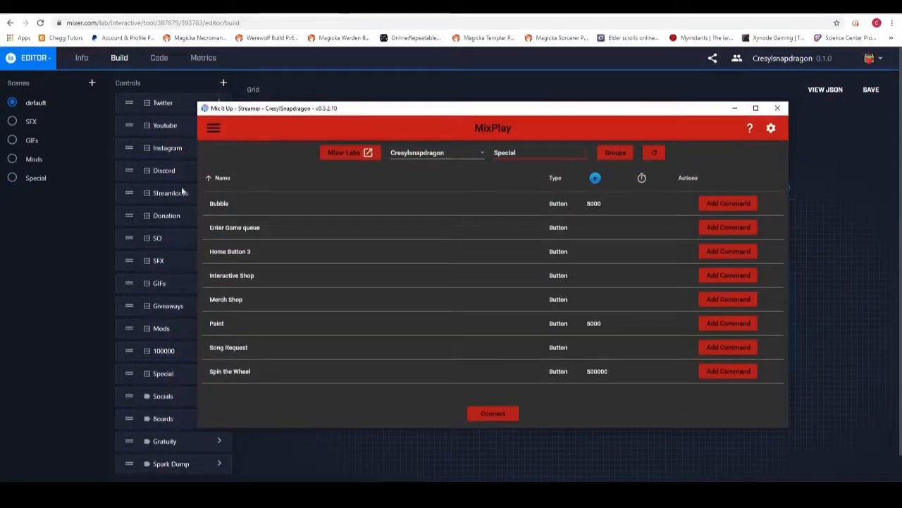
{"action": "left_click", "coordinate": [722, 255]}
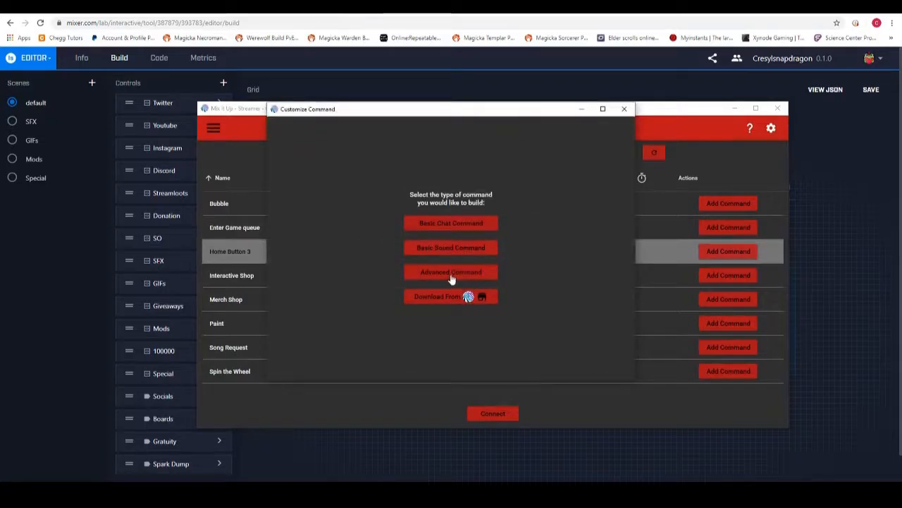
{"action": "left_click", "coordinate": [452, 272]}
{"action": "left_click", "coordinate": [367, 365]}
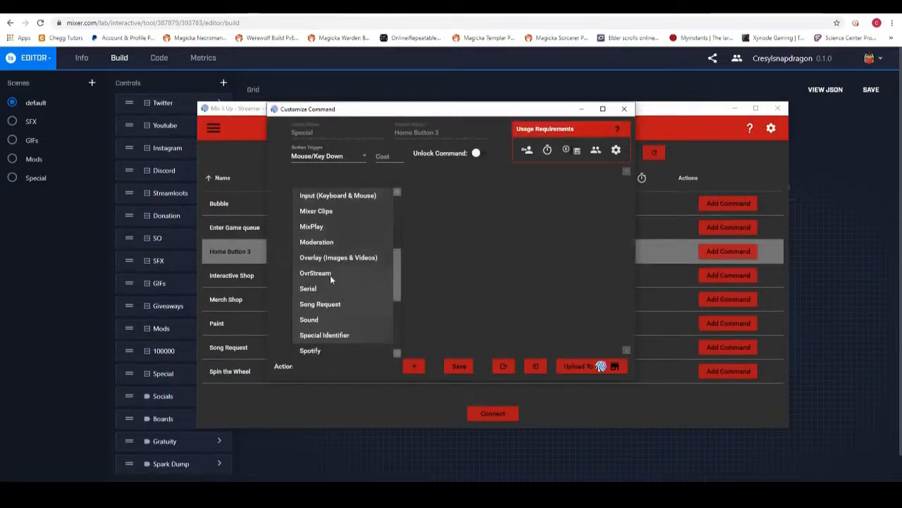
{"action": "scroll", "coordinate": [331, 276], "scroll_direction": "up", "scroll_amount": 2}
{"action": "left_click", "coordinate": [319, 320]}
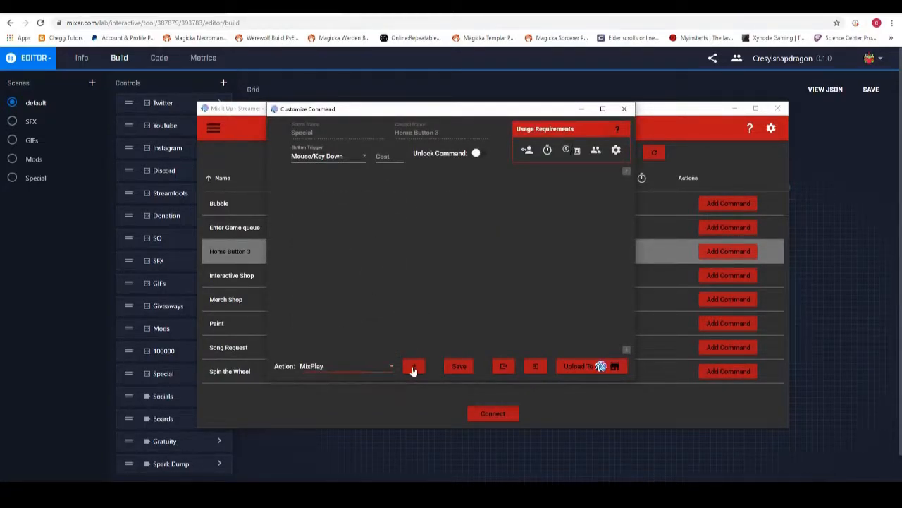
{"action": "left_click", "coordinate": [414, 366]}
Set the Home Button 3 action to Move User to Scene with the scene name "default".
{"action": "left_click", "coordinate": [346, 211]}
{"action": "scroll", "coordinate": [346, 352], "scroll_direction": "down", "scroll_amount": 2}
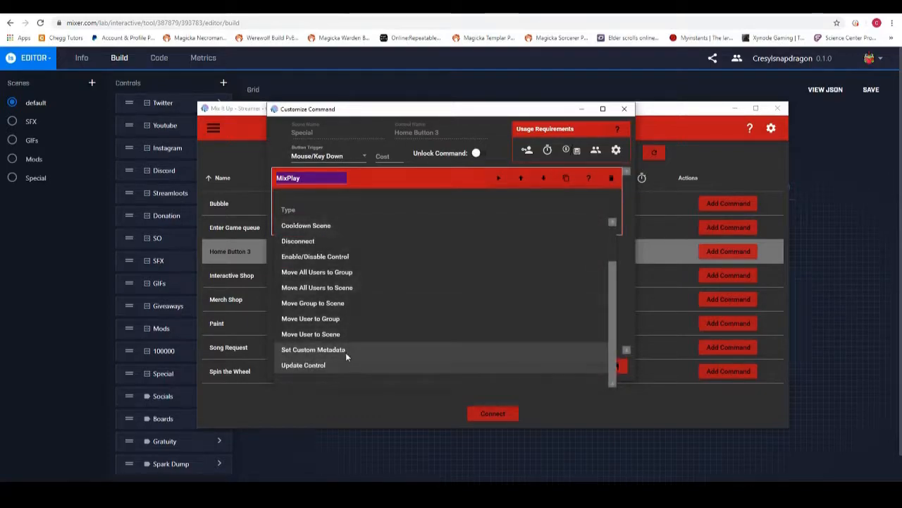
{"action": "left_click", "coordinate": [359, 335]}
{"action": "left_click", "coordinate": [394, 238]}
{"action": "type", "text": "defs"}
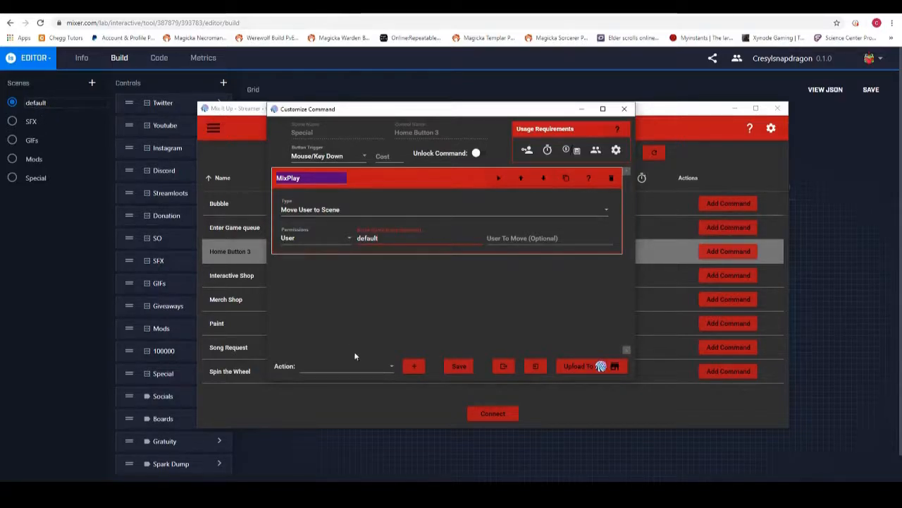
Set the Home Button 3 command's spark cost to 0 and save the command.
{"action": "left_click", "coordinate": [459, 366]}
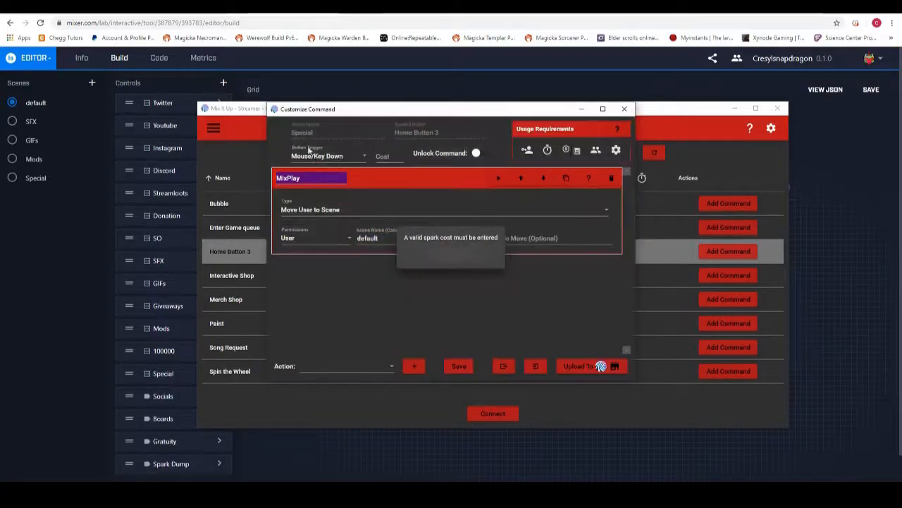
{"action": "left_click", "coordinate": [389, 160]}
{"action": "type", "text": "0"}
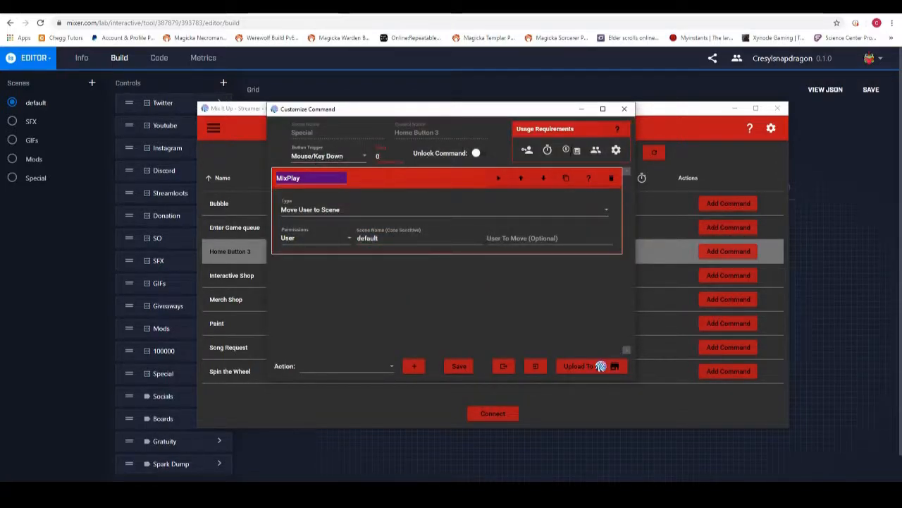
{"action": "left_click", "coordinate": [459, 366]}
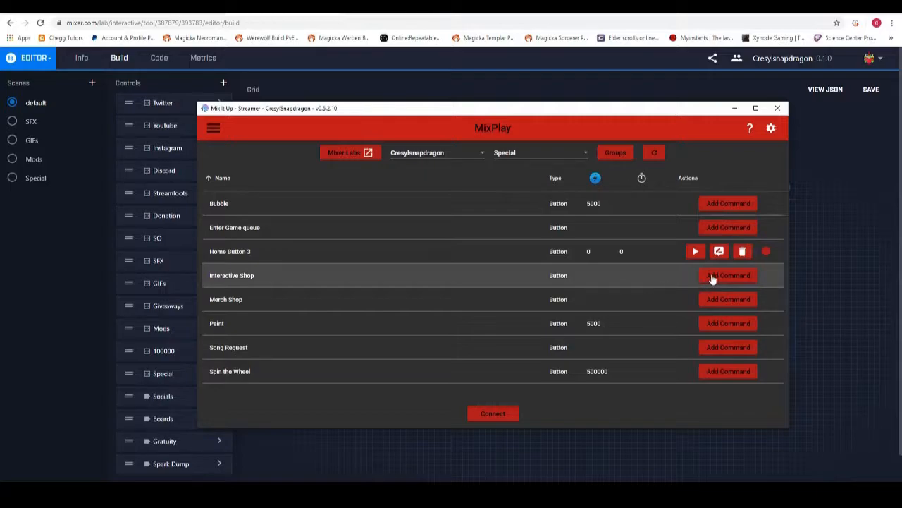
Review the Interactive Shop inventory's items and shop command under Currency/Rank/Inventory, and return to the MixPlay commands.
{"action": "left_click", "coordinate": [213, 128]}
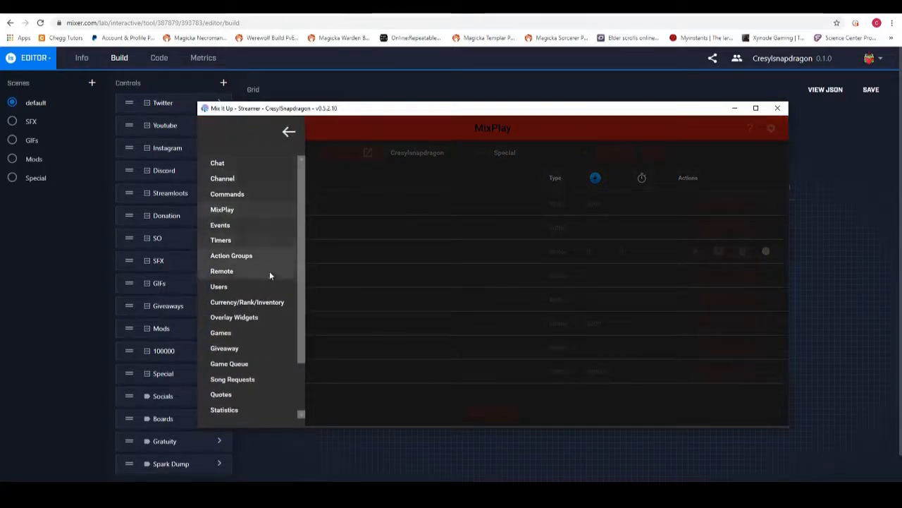
{"action": "left_click", "coordinate": [258, 301]}
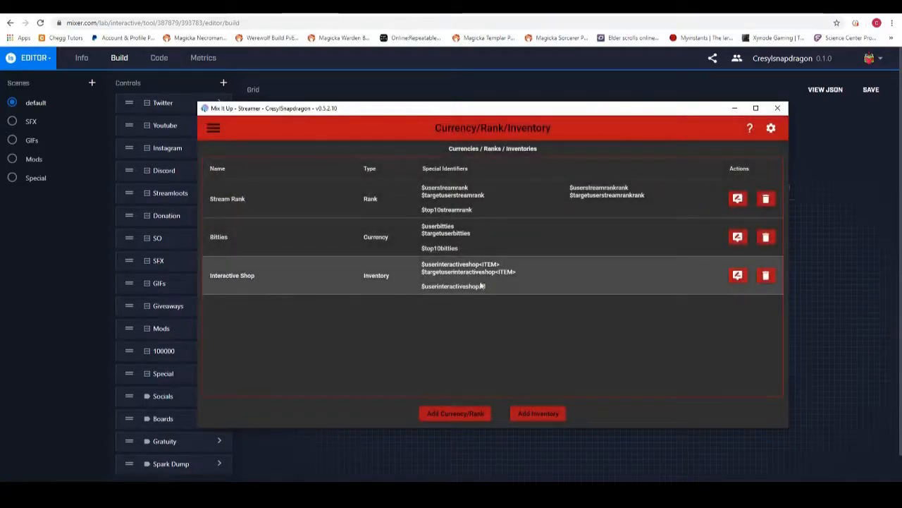
{"action": "left_click", "coordinate": [737, 275]}
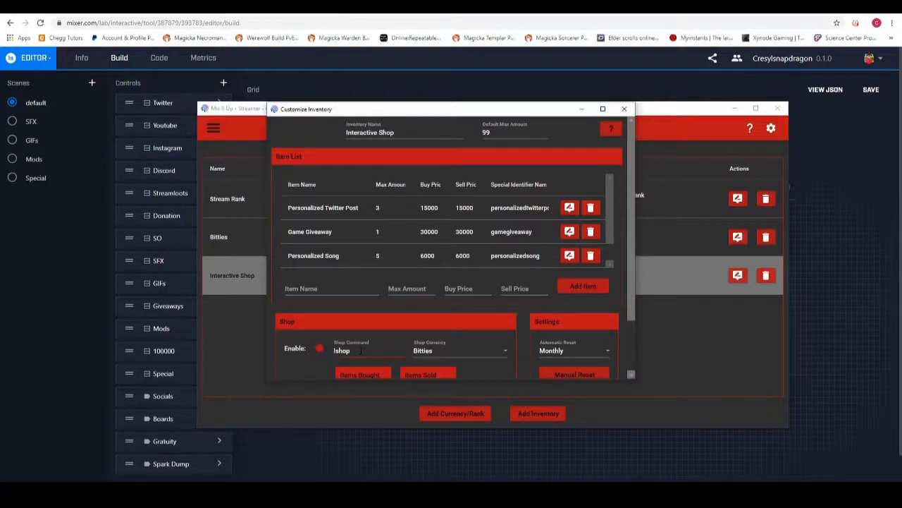
{"action": "left_click", "coordinate": [624, 108]}
{"action": "left_click", "coordinate": [213, 129]}
{"action": "left_click", "coordinate": [232, 210]}
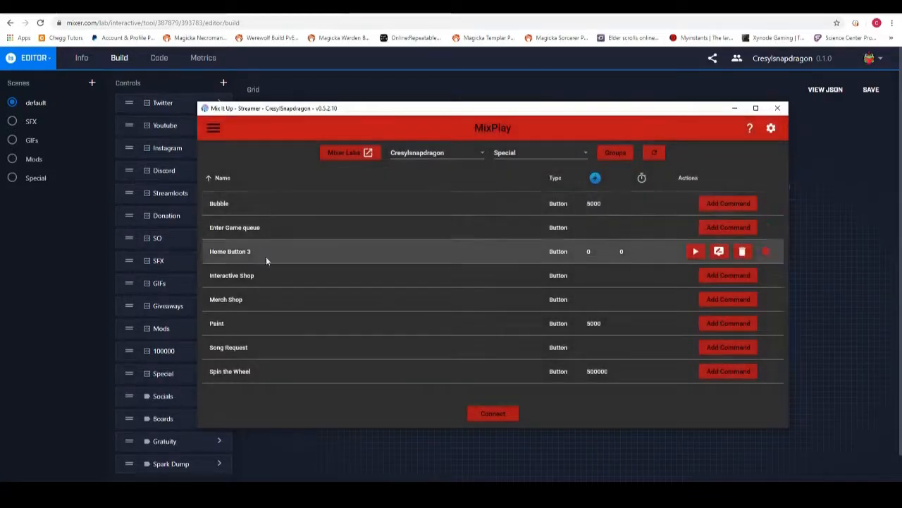
Add a basic chat command sending "!shop" to the Interactive Shop button, save it, and test its output in the chat.
{"action": "left_click", "coordinate": [716, 277]}
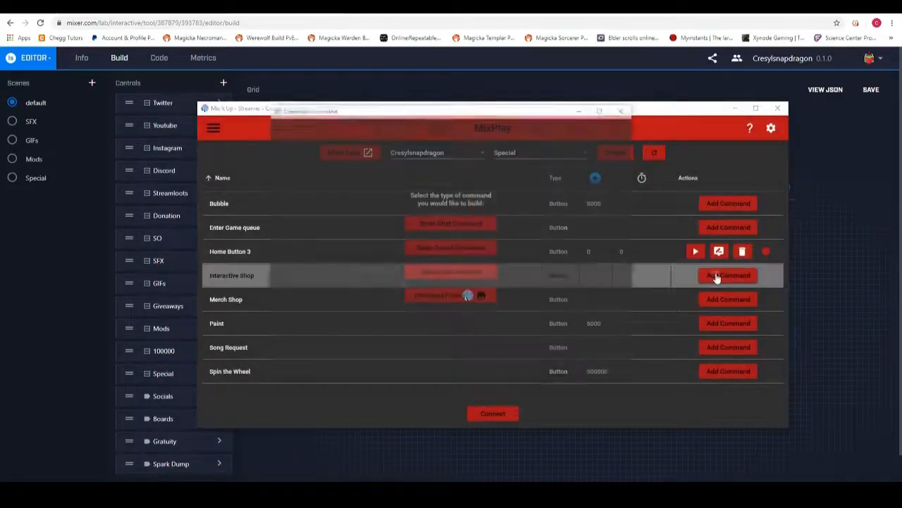
{"action": "left_click", "coordinate": [478, 225]}
{"action": "left_click", "coordinate": [361, 247]}
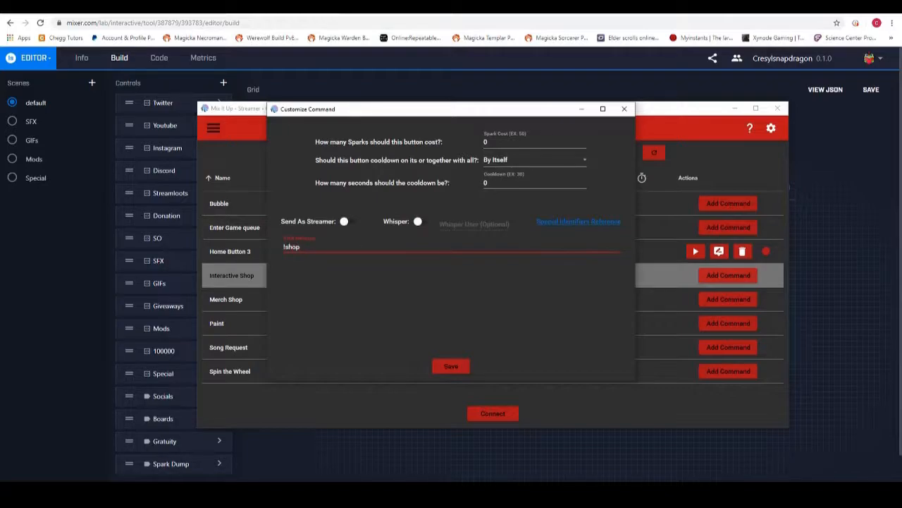
{"action": "left_click", "coordinate": [451, 366]}
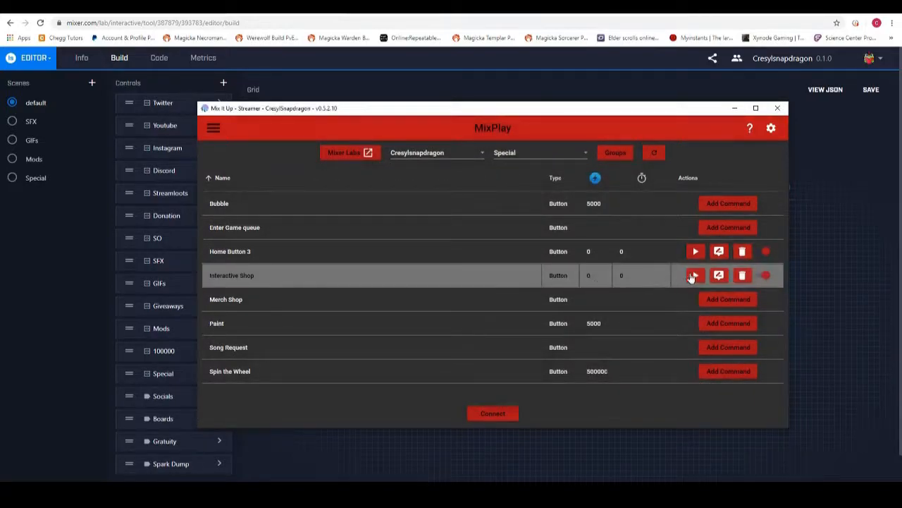
{"action": "left_click", "coordinate": [213, 127]}
{"action": "left_click", "coordinate": [216, 164]}
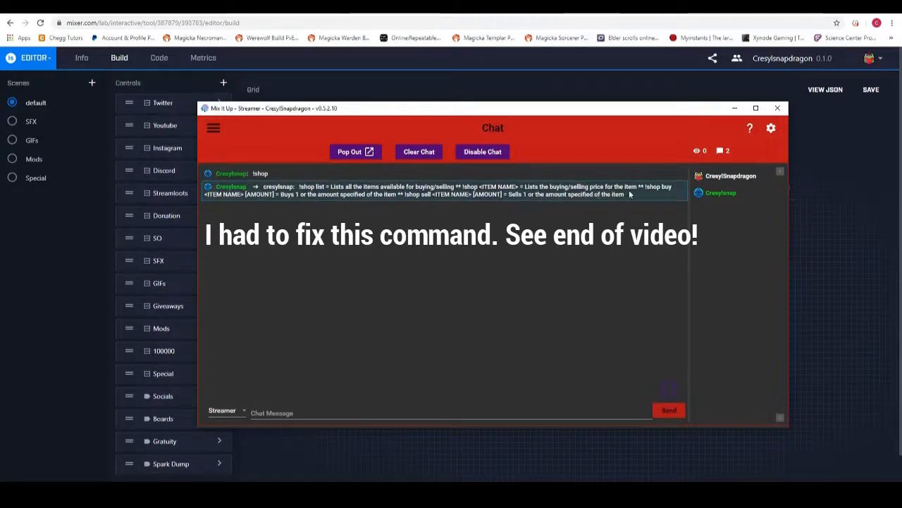
Start a basic chat command for the Merch Shop button with a cooldown of 500 seconds.
{"action": "left_click", "coordinate": [214, 128]}
{"action": "left_click", "coordinate": [223, 210]}
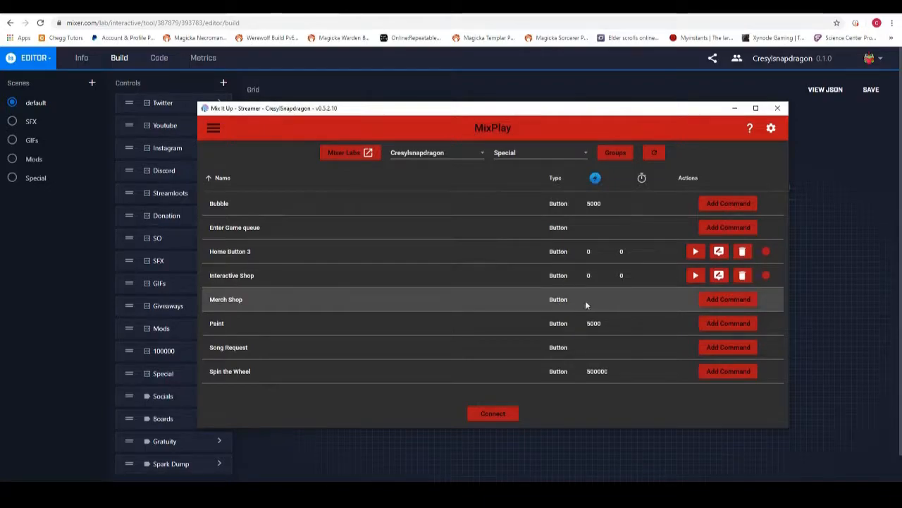
{"action": "left_click", "coordinate": [705, 300]}
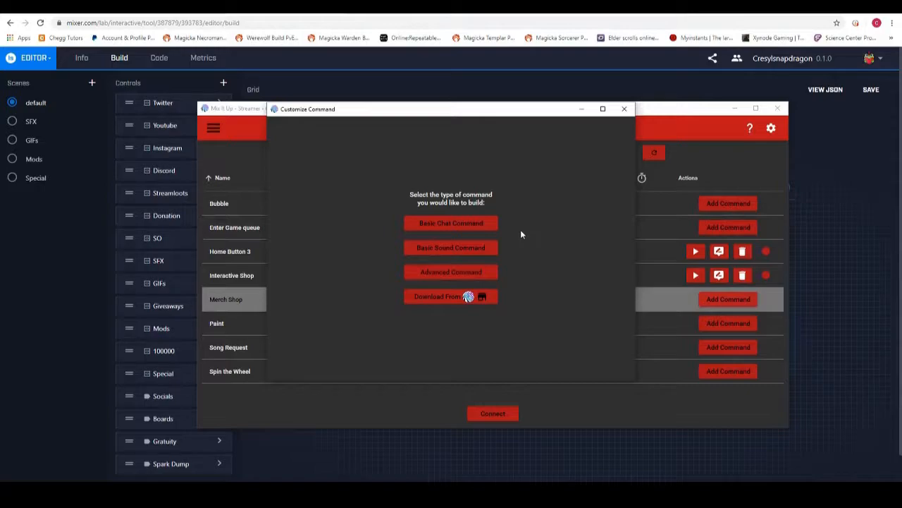
{"action": "left_click", "coordinate": [461, 224]}
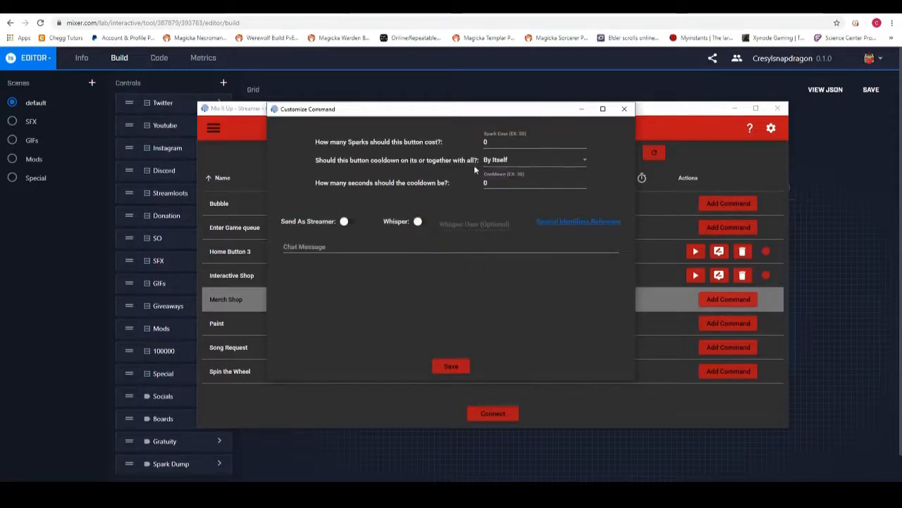
{"action": "left_click", "coordinate": [497, 185]}
{"action": "type", "text": "400"}
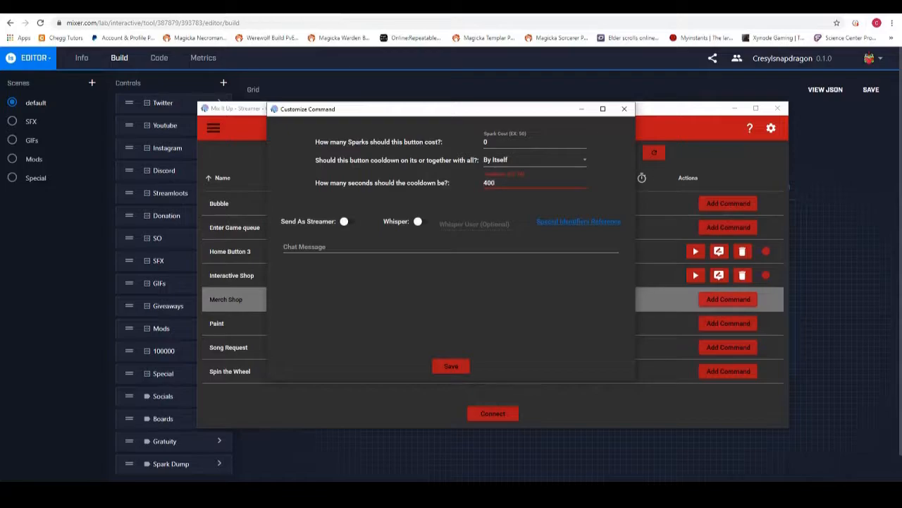
{"action": "type", "text": "0"}
{"action": "key", "text": "BackSpace"}
{"action": "key", "text": "BackSpace"}
{"action": "key", "text": "BackSpace"}
{"action": "type", "text": "500"}
Save the chat message "Here is a link to my design by humans merchandise shop where you can find cool T-shirts, mugs, and stickers." with the shop URL.
{"action": "left_click", "coordinate": [339, 245]}
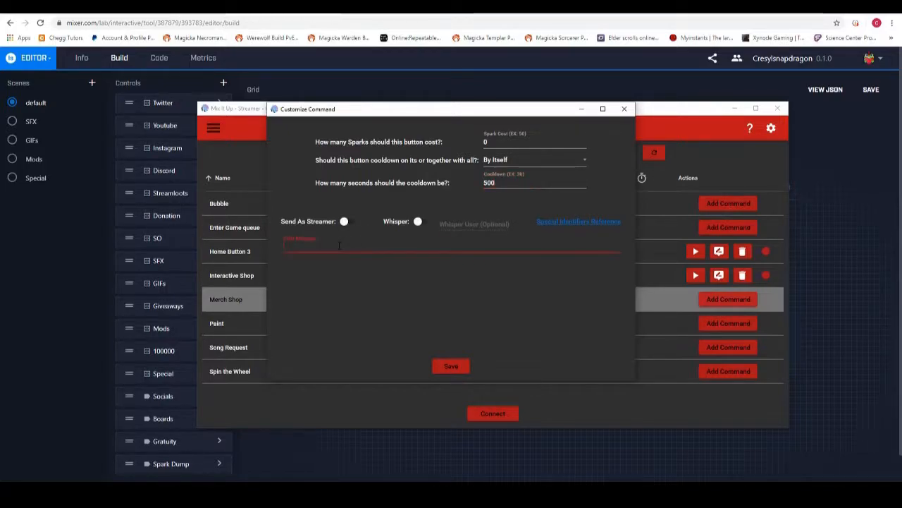
{"action": "type", "text": "Here is a link to my design by humans merchandise shop where"}
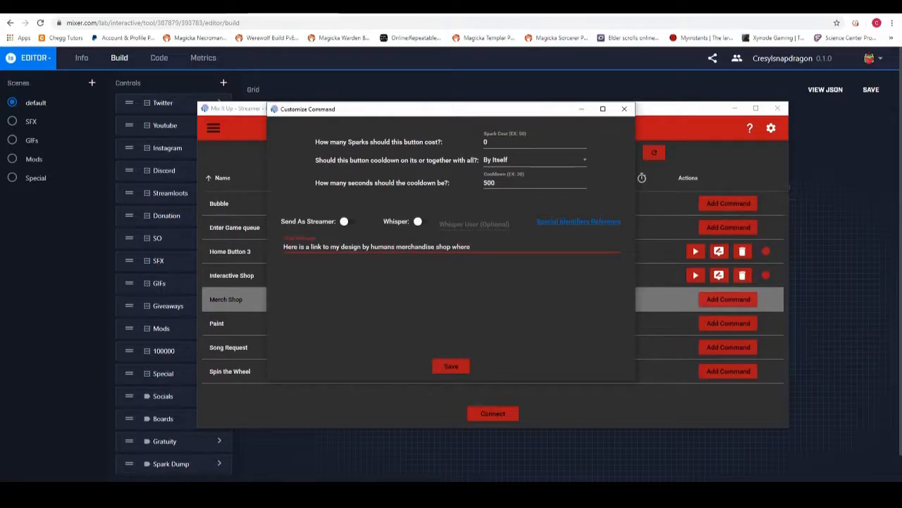
{"action": "type", "text": " you can find cool T-shirts, mugs, and stickers."}
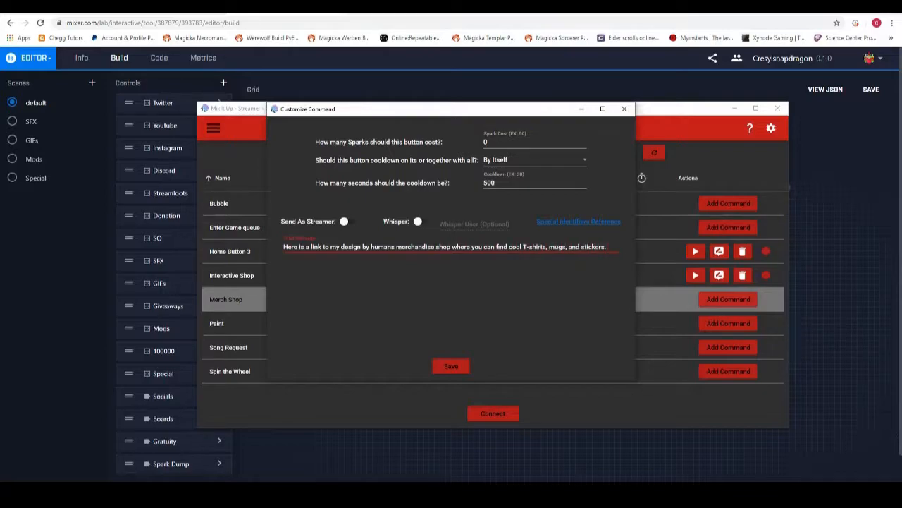
{"action": "type", "text": "https://www.designbyhumans.com/shop/Cresylsnapdragon/"}
{"action": "left_click", "coordinate": [450, 366]}
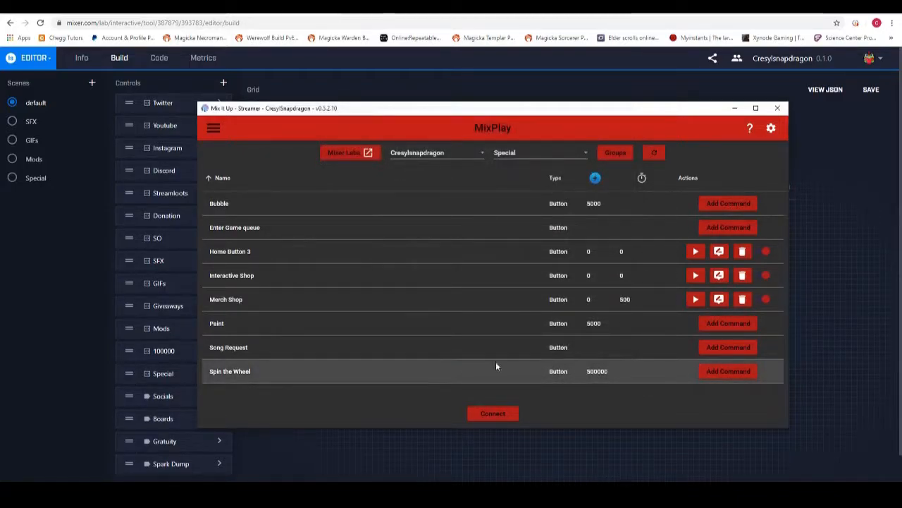
Run the Merch Shop command and check its message in the chat.
{"action": "left_click", "coordinate": [695, 299]}
{"action": "left_click", "coordinate": [215, 128]}
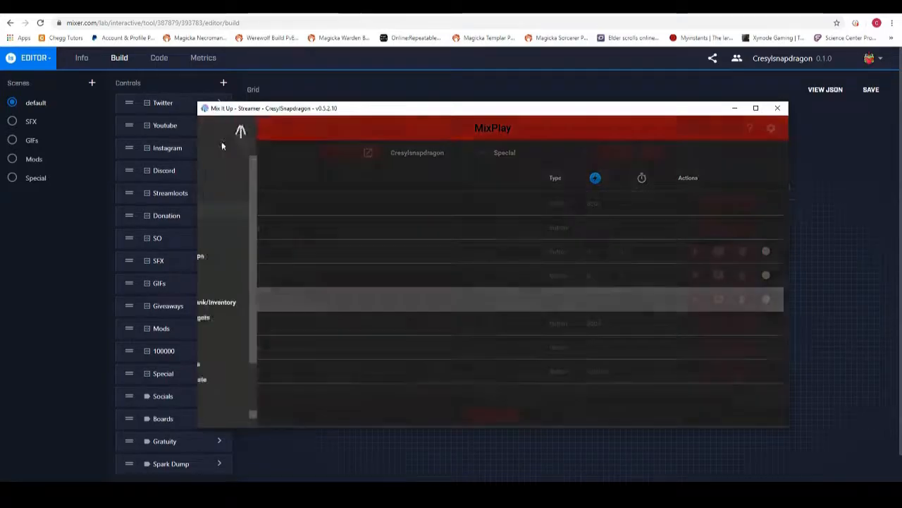
{"action": "left_click", "coordinate": [232, 165]}
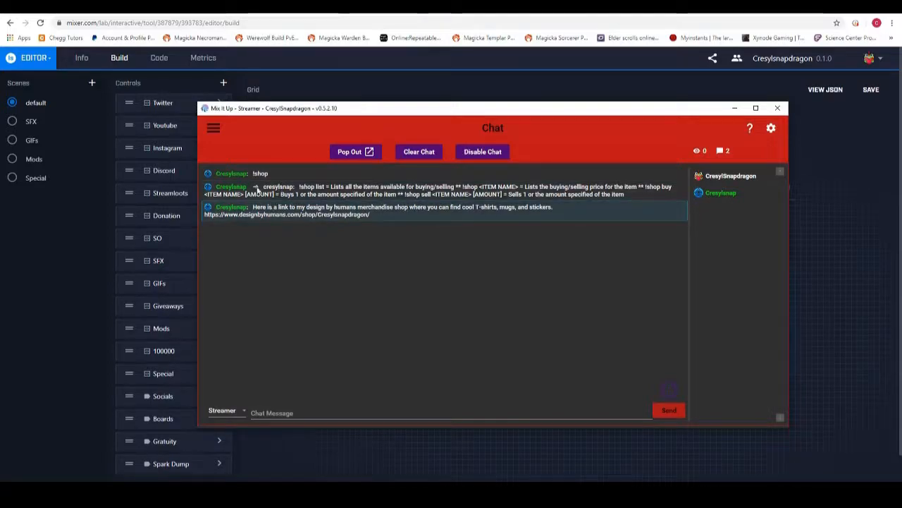
Add a whispered basic chat command to Song Request reading "To request a song, please type !sr [song name and author]." and save it.
{"action": "left_click", "coordinate": [213, 128]}
{"action": "left_click", "coordinate": [221, 210]}
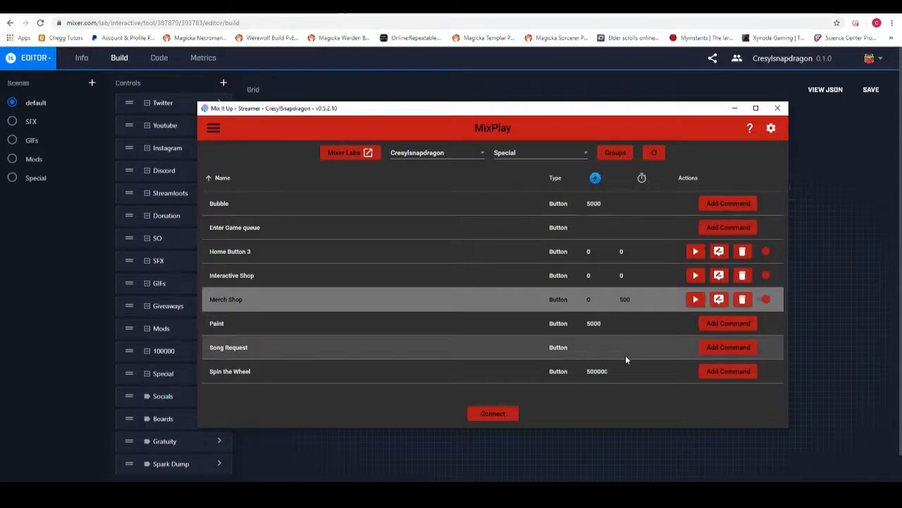
{"action": "left_click", "coordinate": [717, 348]}
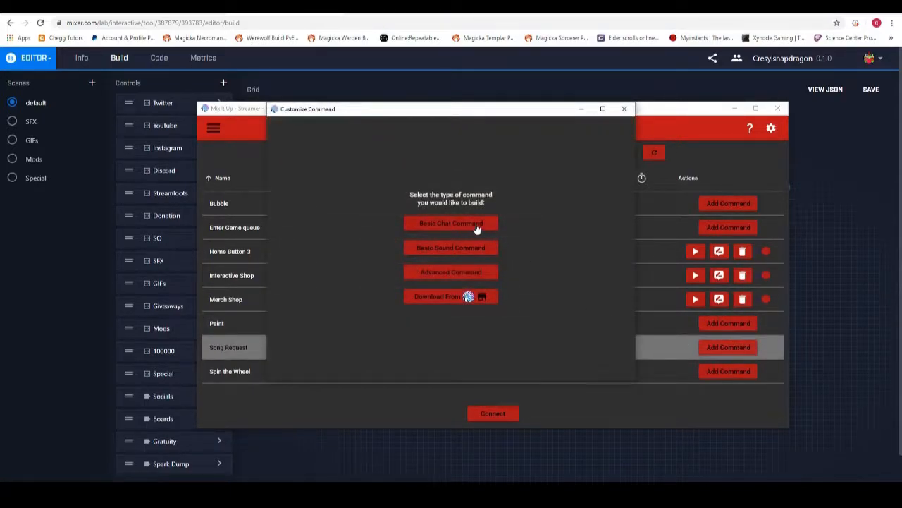
{"action": "left_click", "coordinate": [475, 224]}
{"action": "left_click", "coordinate": [417, 223]}
{"action": "left_click", "coordinate": [416, 248]}
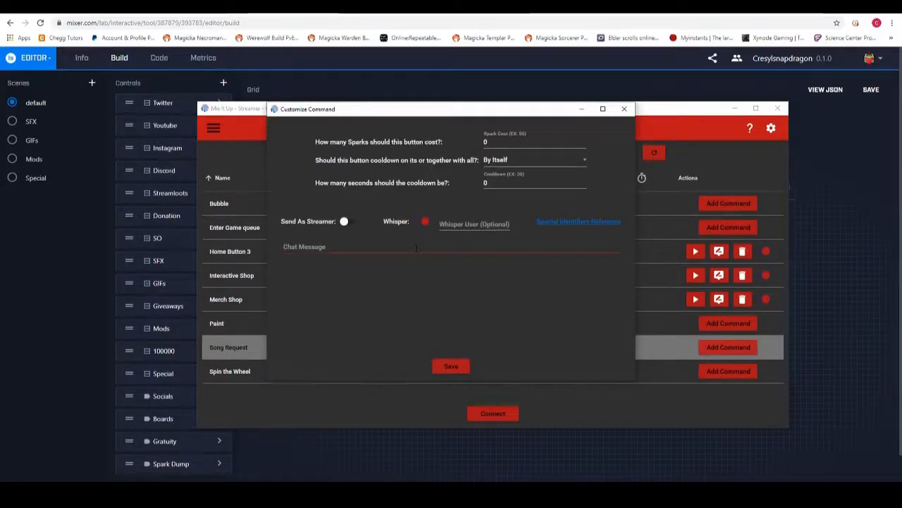
{"action": "type", "text": "To request a song, please type !sr ["}
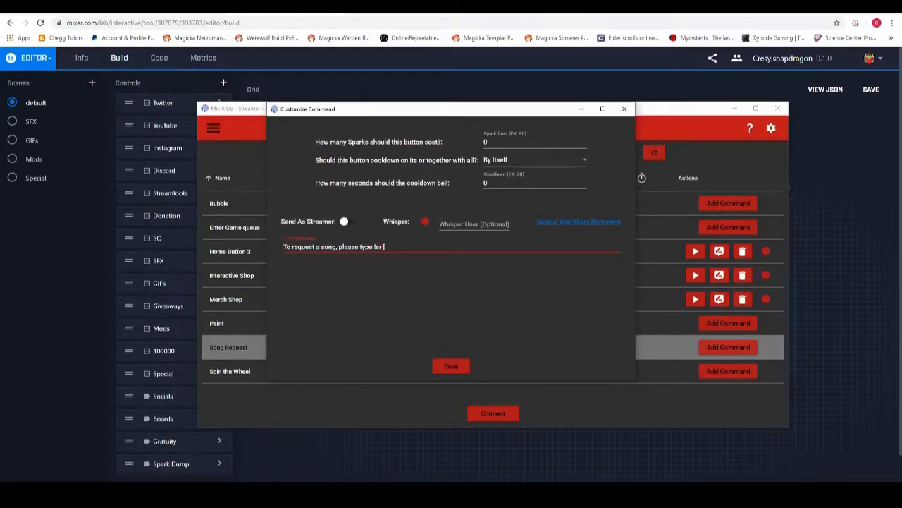
{"action": "type", "text": "song name and author]"}
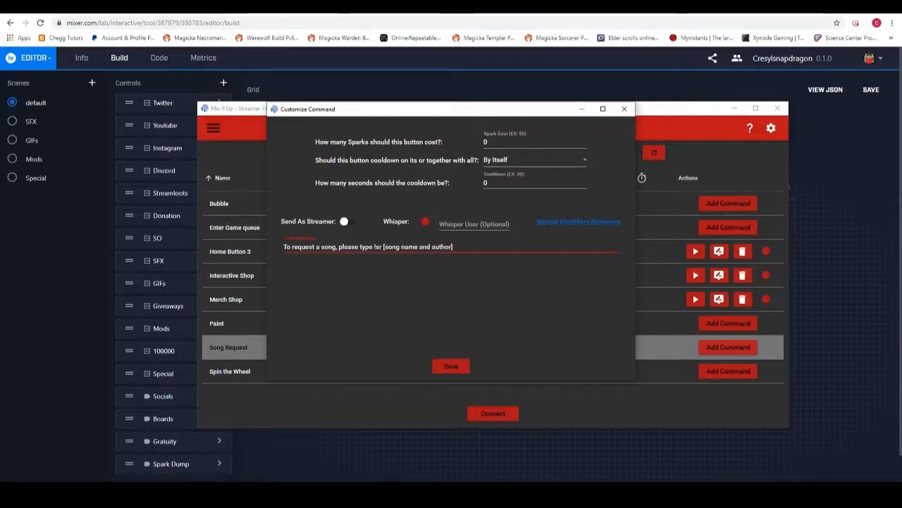
{"action": "type", "text": "."}
{"action": "left_click", "coordinate": [451, 366]}
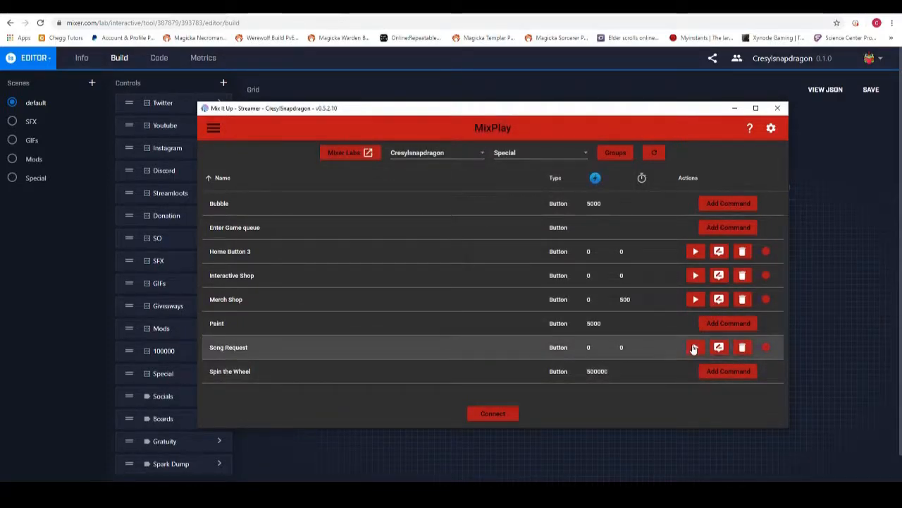
Run the Song Request command and check its whisper in the chat.
{"action": "left_click", "coordinate": [694, 348]}
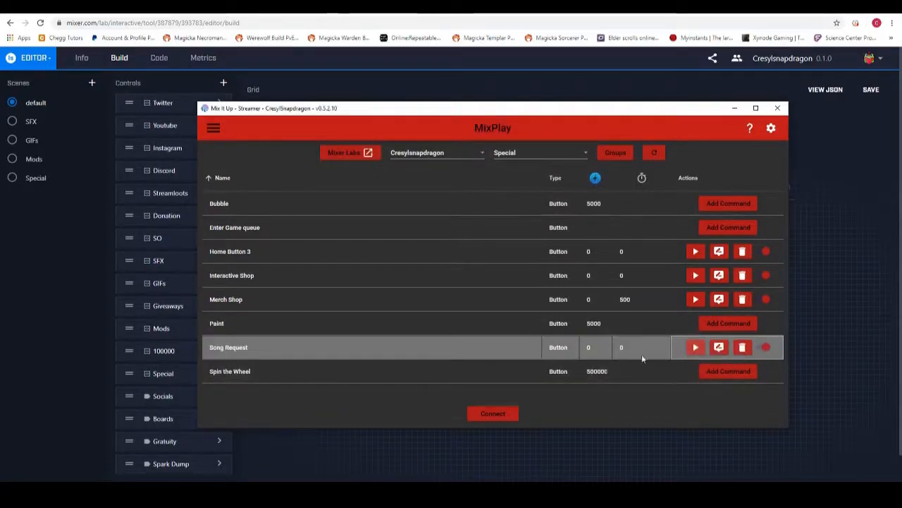
{"action": "left_click", "coordinate": [213, 127]}
{"action": "left_click", "coordinate": [214, 159]}
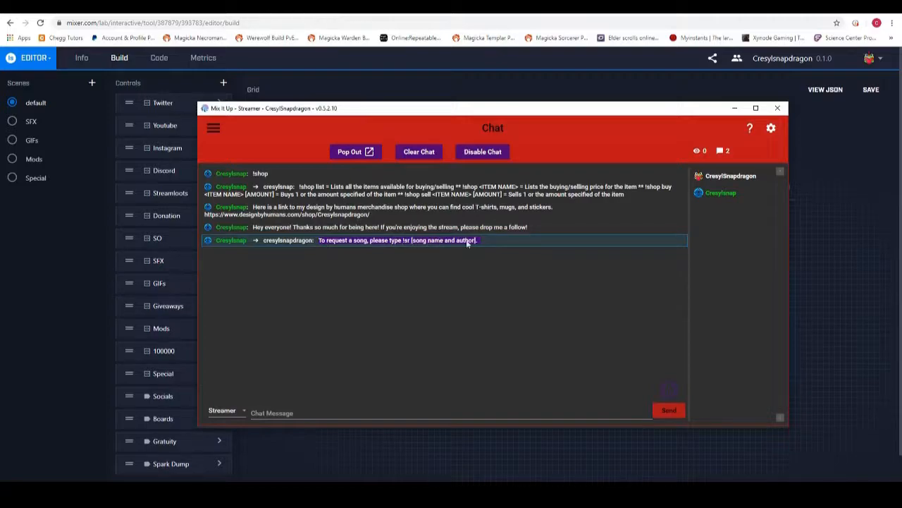
Create an advanced command for the Enter Game queue button with a Command action of type Run Command.
{"action": "left_click", "coordinate": [214, 127]}
{"action": "left_click", "coordinate": [222, 210]}
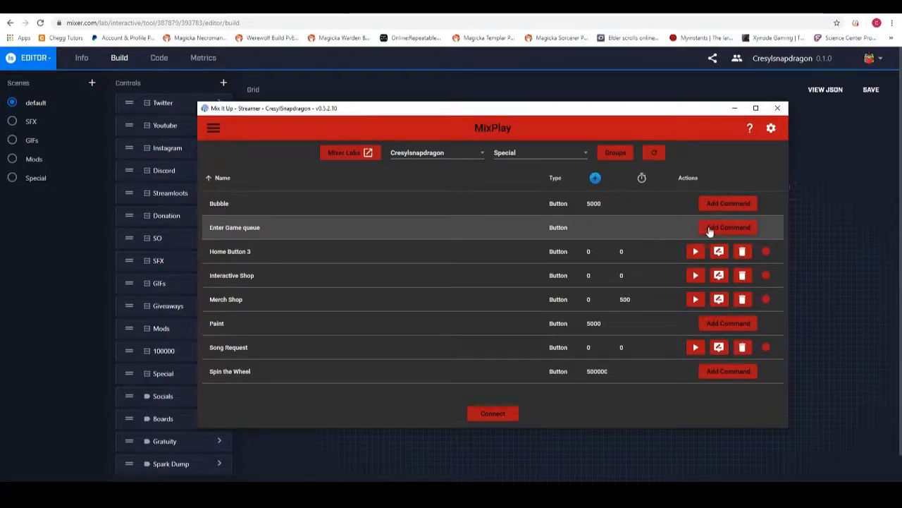
{"action": "left_click", "coordinate": [711, 231]}
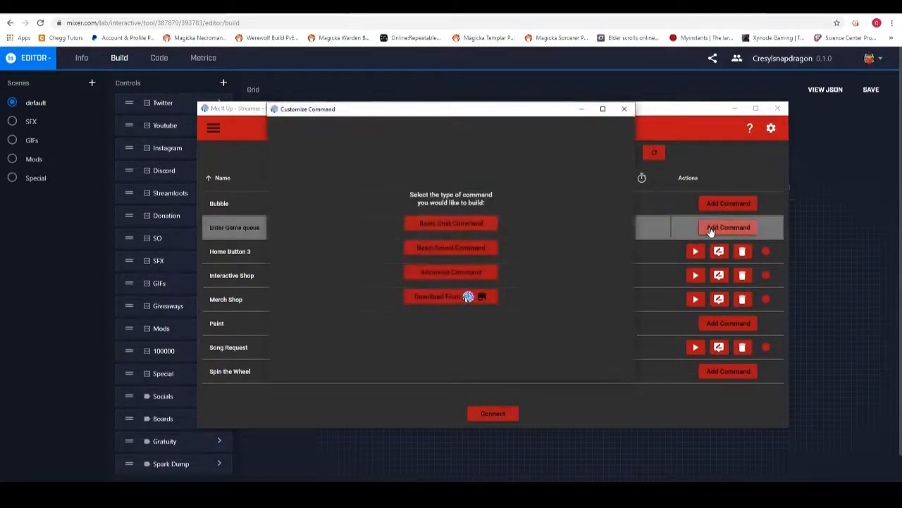
{"action": "left_click", "coordinate": [469, 271]}
{"action": "left_click", "coordinate": [346, 367]}
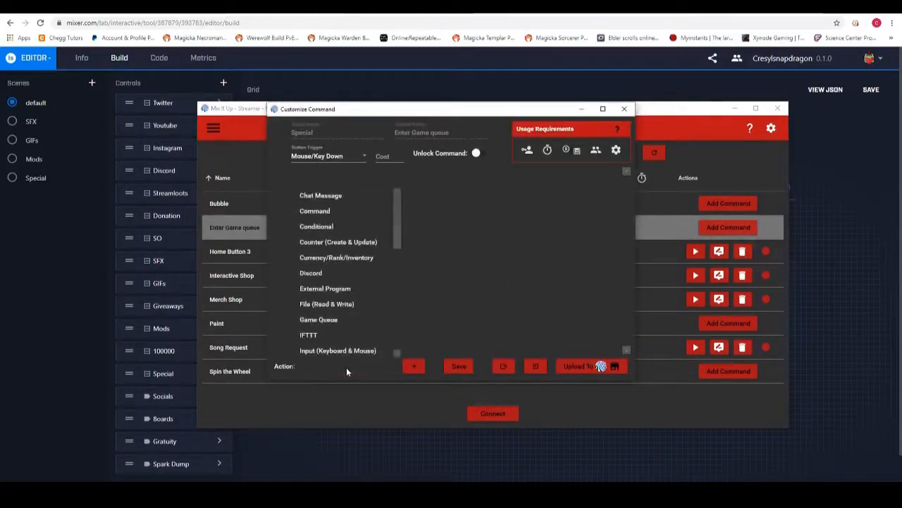
{"action": "scroll", "coordinate": [349, 338], "scroll_direction": "down", "scroll_amount": 3}
{"action": "scroll", "coordinate": [353, 222], "scroll_direction": "up", "scroll_amount": 3}
{"action": "left_click", "coordinate": [358, 213]}
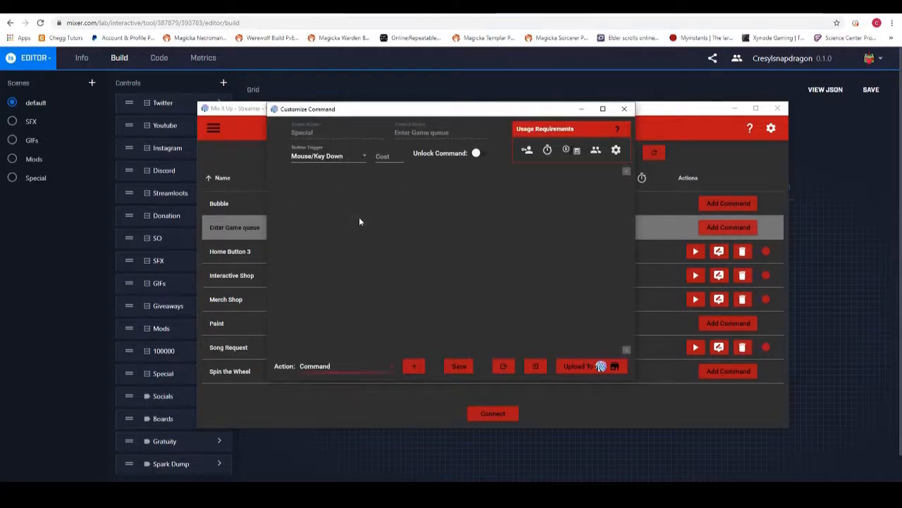
{"action": "left_click", "coordinate": [415, 366]}
{"action": "left_click", "coordinate": [288, 211]}
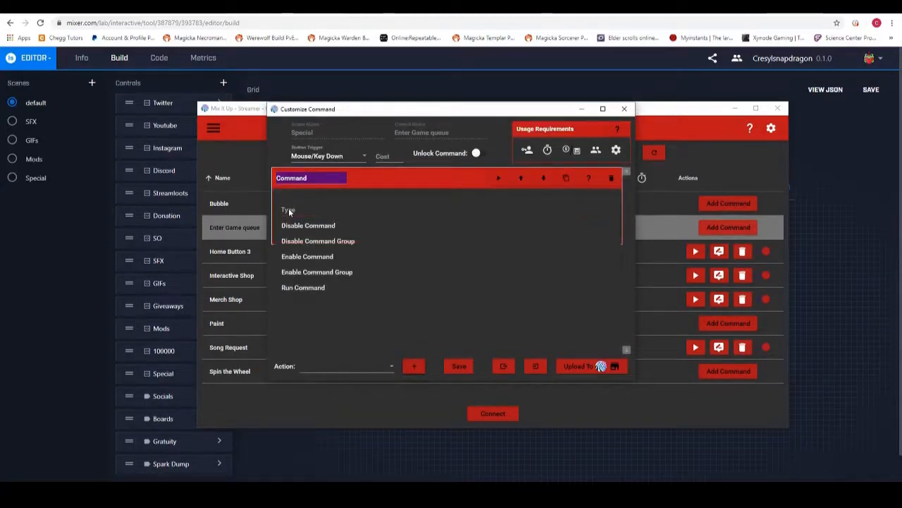
{"action": "left_click", "coordinate": [326, 287]}
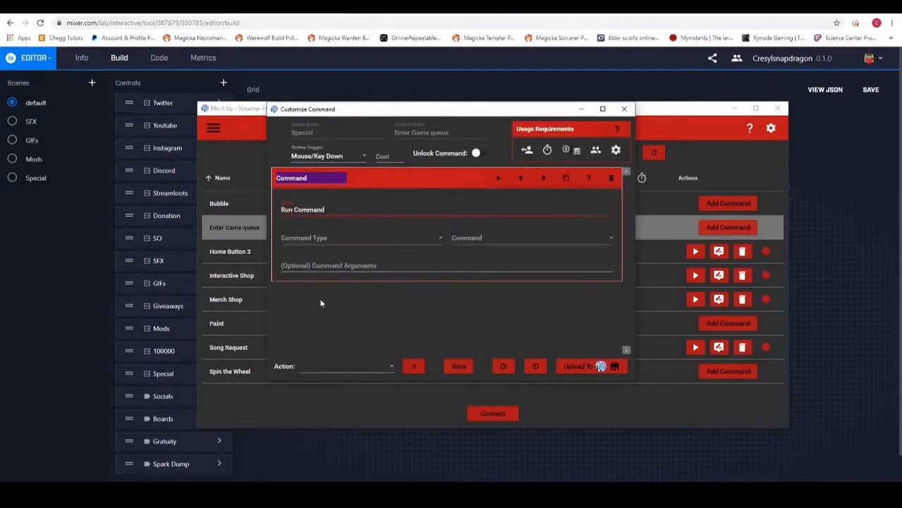
Set the Run Command action's command type to Chat and its command to Join Queue.
{"action": "left_click", "coordinate": [340, 237]}
{"action": "left_click", "coordinate": [320, 252]}
{"action": "left_click", "coordinate": [405, 239]}
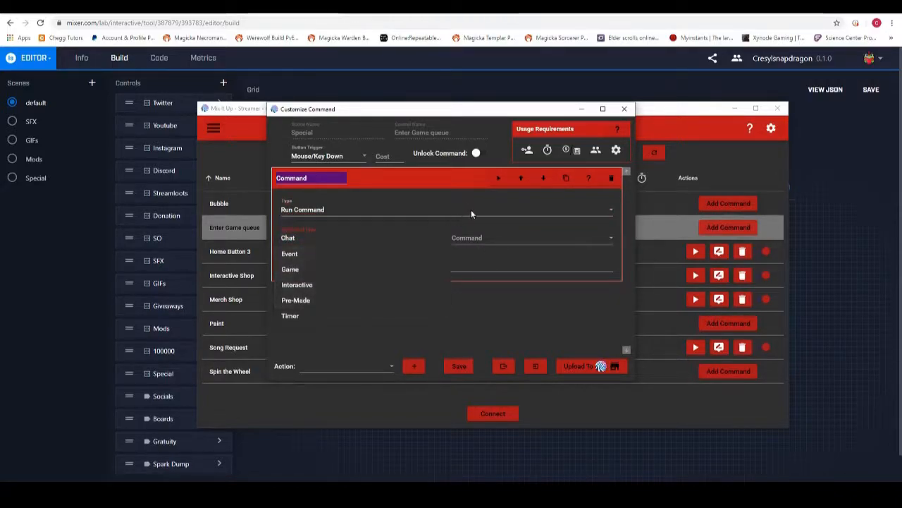
{"action": "left_click", "coordinate": [479, 236]}
{"action": "left_click", "coordinate": [479, 236]}
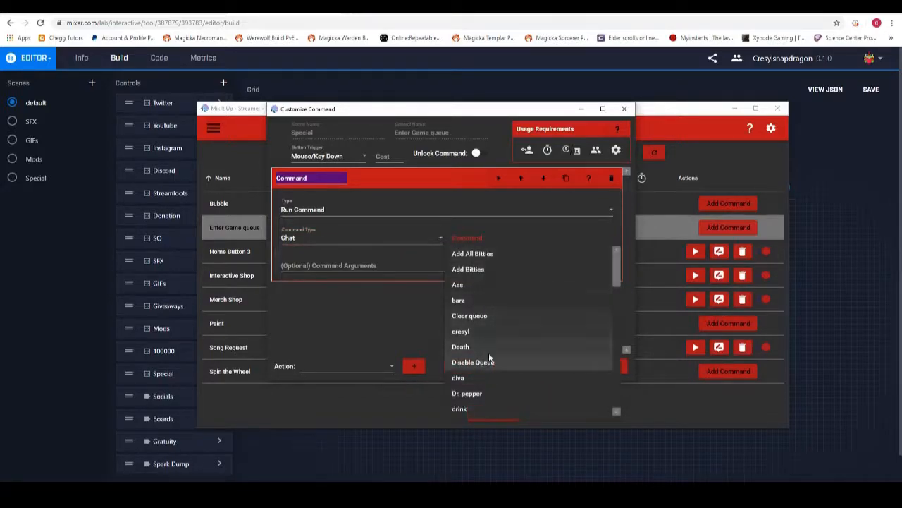
{"action": "scroll", "coordinate": [507, 335], "scroll_direction": "down", "scroll_amount": 10}
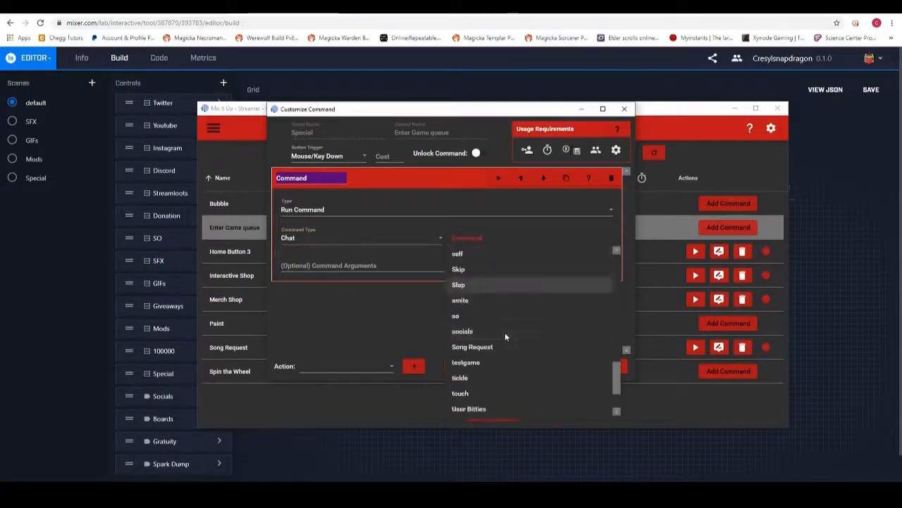
{"action": "scroll", "coordinate": [505, 332], "scroll_direction": "up", "scroll_amount": 5}
{"action": "left_click", "coordinate": [482, 301]}
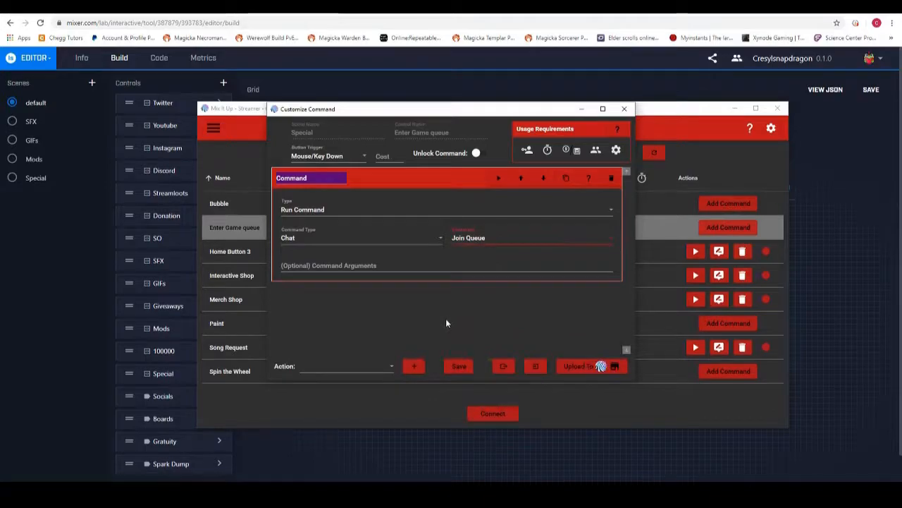
Set the Enter Game queue command's spark cost to 500 and save the command.
{"action": "left_click", "coordinate": [459, 366]}
{"action": "left_click", "coordinate": [451, 254]}
{"action": "left_click", "coordinate": [379, 157]}
{"action": "left_click", "coordinate": [459, 366]}
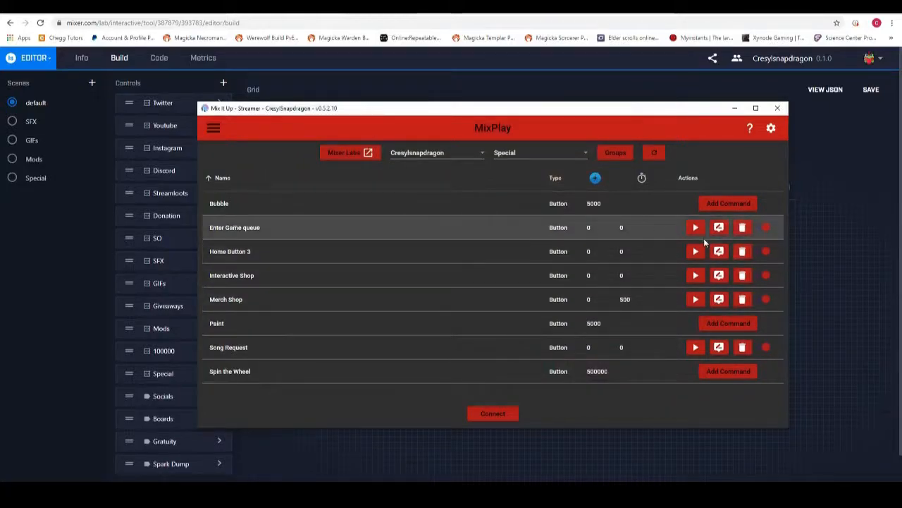
{"action": "left_click", "coordinate": [719, 229]}
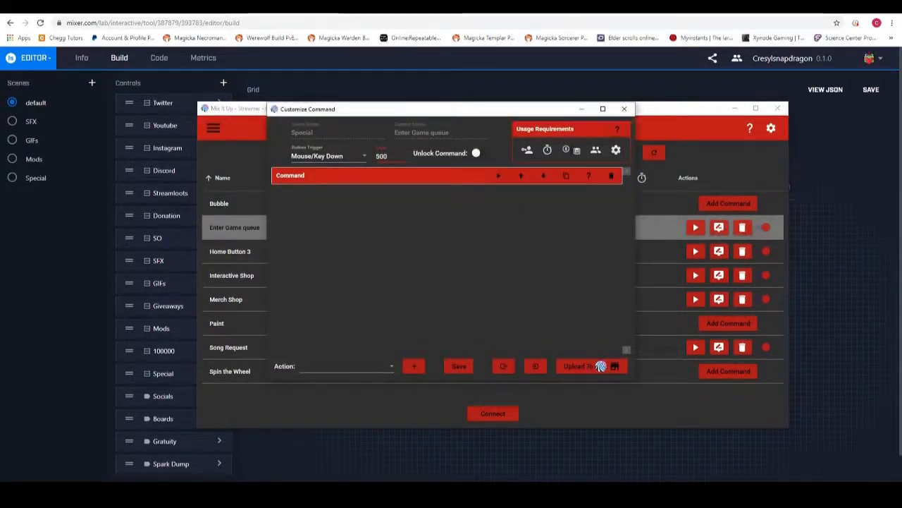
{"action": "left_click", "coordinate": [465, 367]}
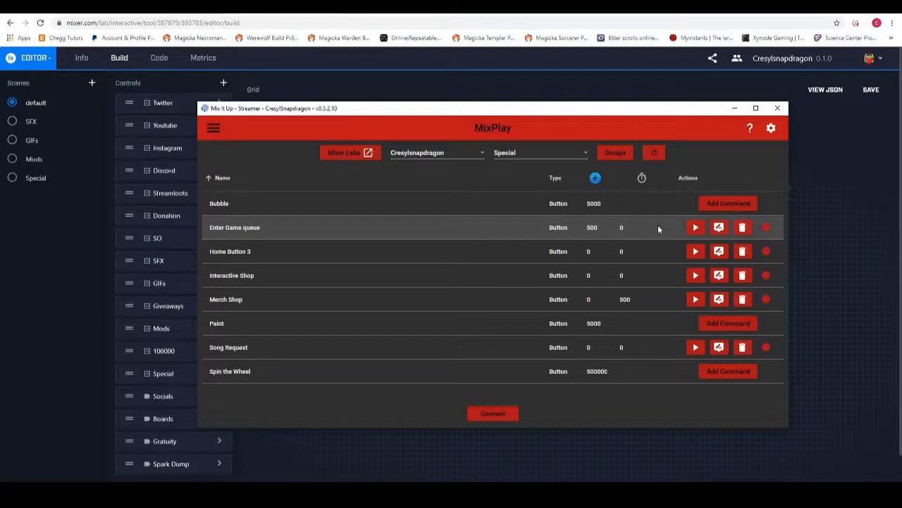
Enable the queue in the Game Queue section.
{"action": "left_click", "coordinate": [214, 128]}
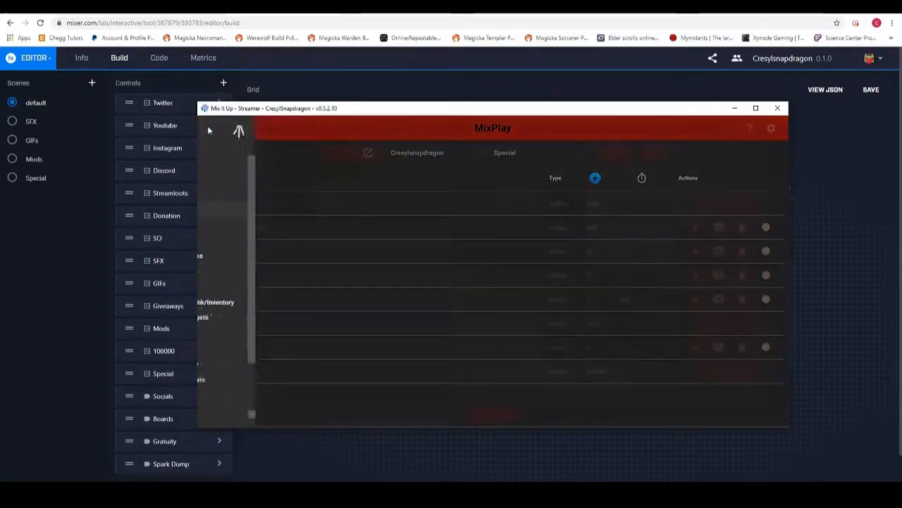
{"action": "left_click", "coordinate": [242, 361]}
{"action": "left_click", "coordinate": [358, 171]}
Run the Enter Game queue command from MixPlay and check its reply in the chat.
{"action": "left_click", "coordinate": [215, 131]}
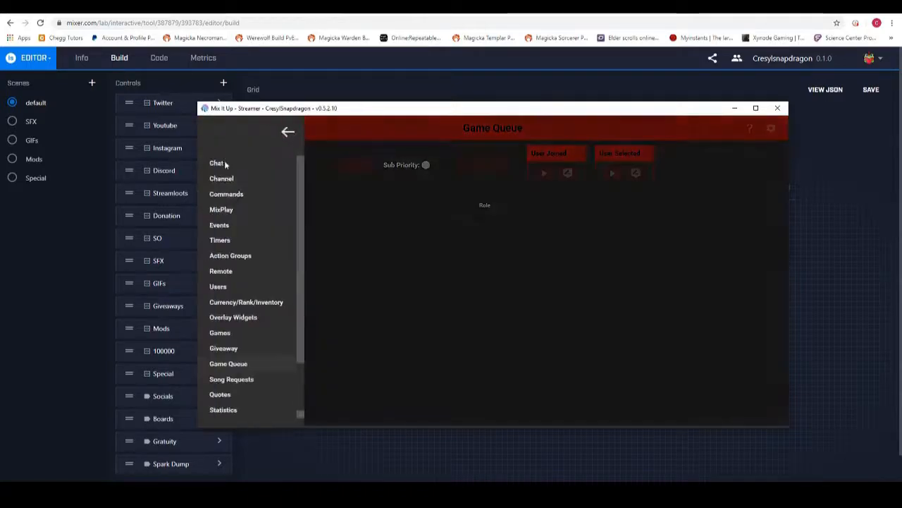
{"action": "left_click", "coordinate": [237, 209]}
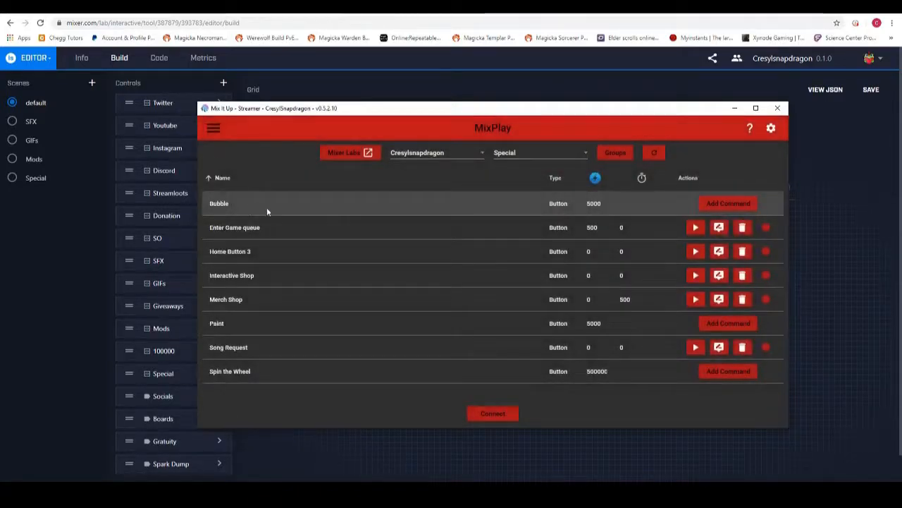
{"action": "left_click", "coordinate": [695, 227]}
{"action": "left_click", "coordinate": [214, 128]}
{"action": "left_click", "coordinate": [220, 161]}
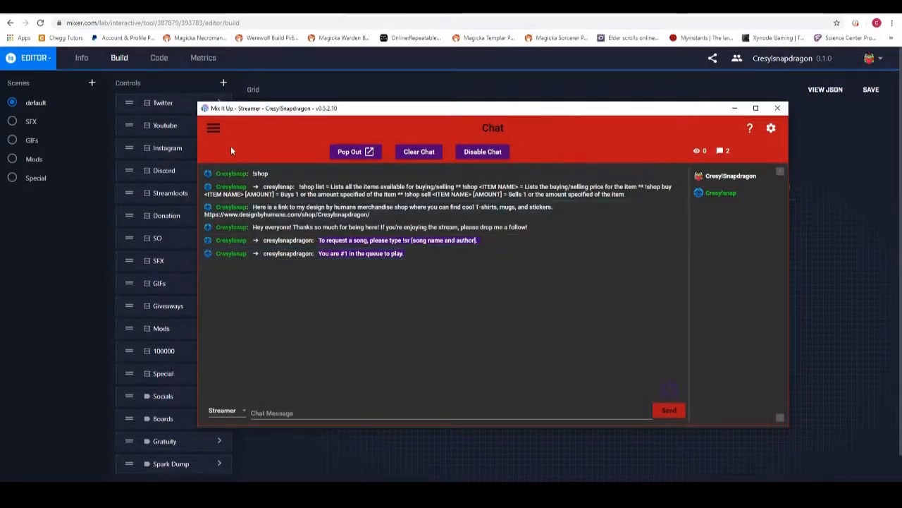
Review the entries in the Game Queue section and disable the queue.
{"action": "left_click", "coordinate": [214, 127]}
{"action": "left_click", "coordinate": [233, 363]}
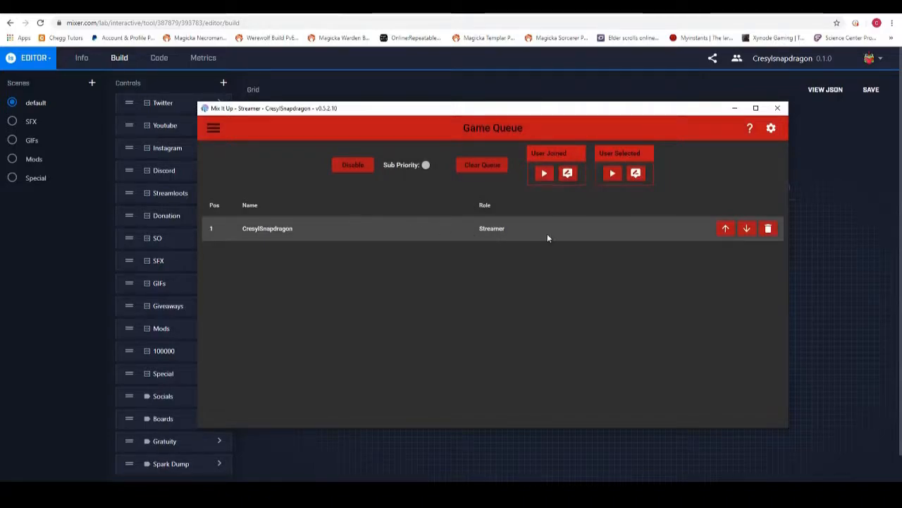
{"action": "left_click", "coordinate": [351, 165]}
Run the Enter Game queue command from MixPlay with the queue disabled and check its reply in the chat.
{"action": "left_click", "coordinate": [214, 128]}
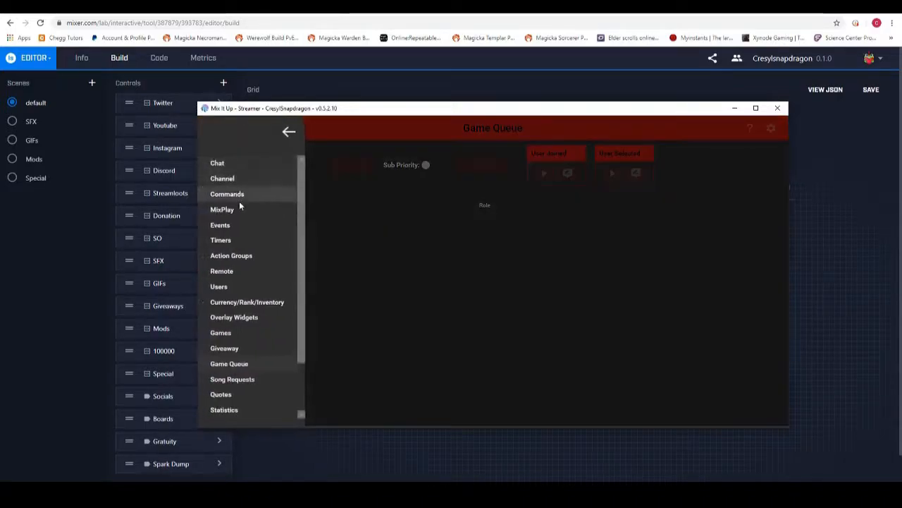
{"action": "left_click", "coordinate": [236, 207]}
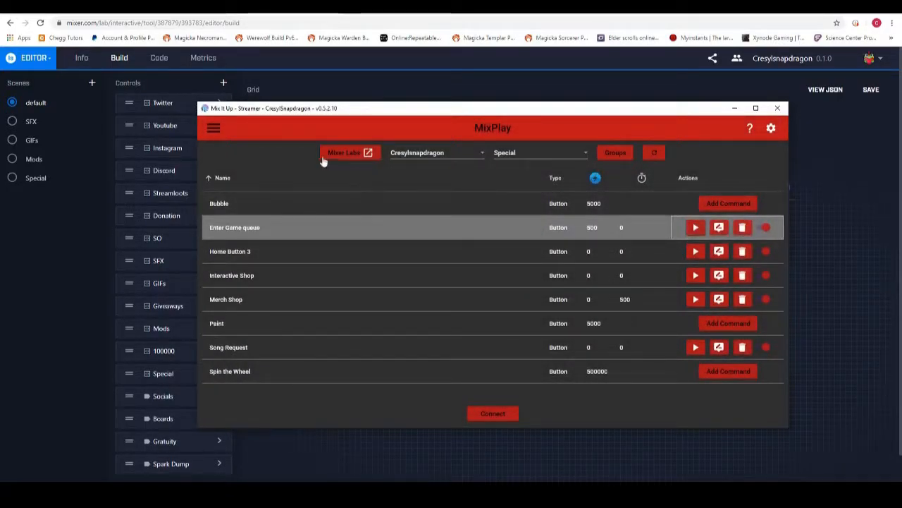
{"action": "left_click", "coordinate": [214, 128]}
{"action": "left_click", "coordinate": [223, 161]}
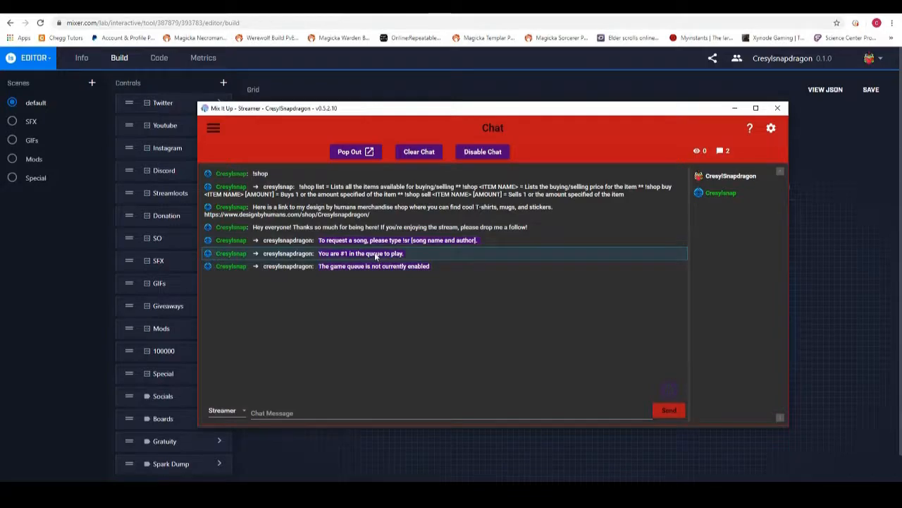
Return to the Special scene's command list in the MixPlay section.
{"action": "left_click", "coordinate": [214, 128]}
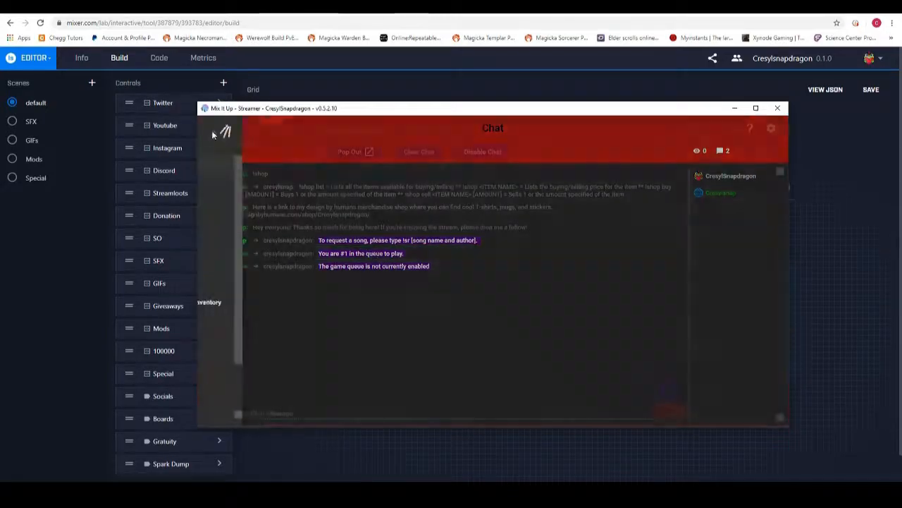
{"action": "left_click", "coordinate": [238, 209]}
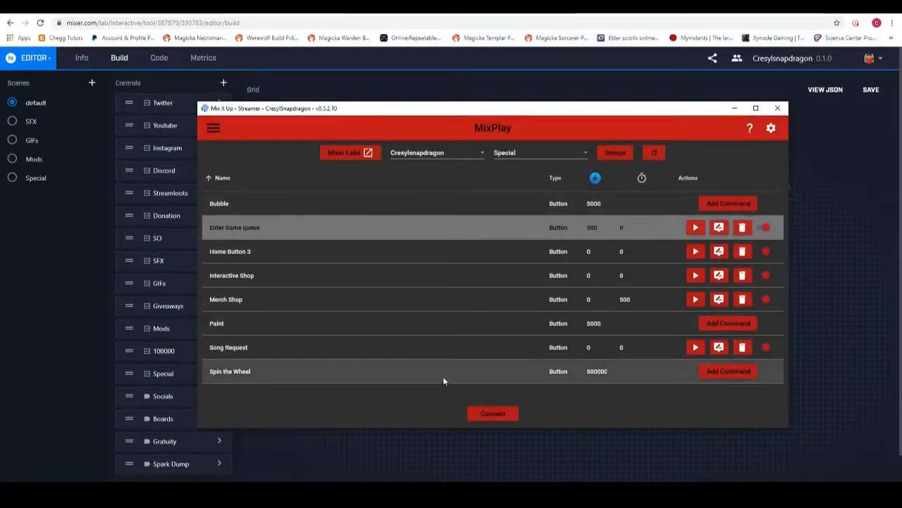
{"action": "left_click", "coordinate": [492, 196]}
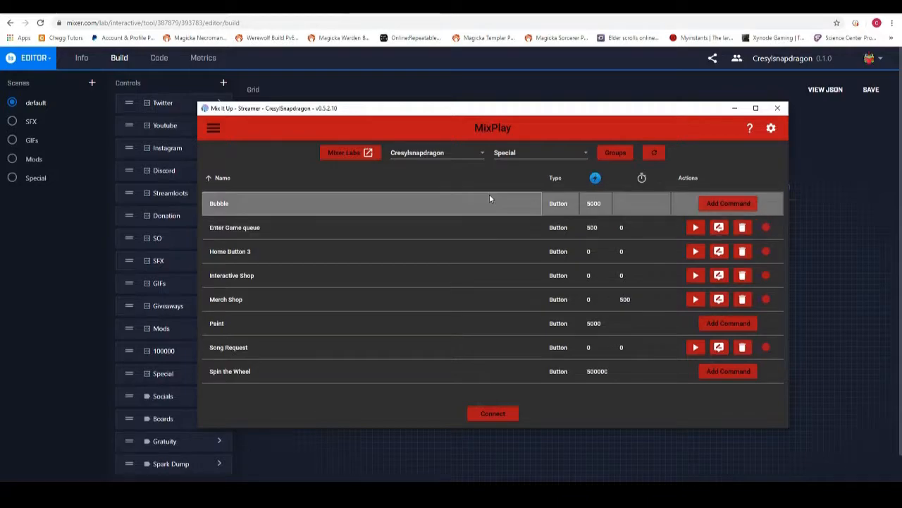
{"action": "left_click", "coordinate": [335, 331]}
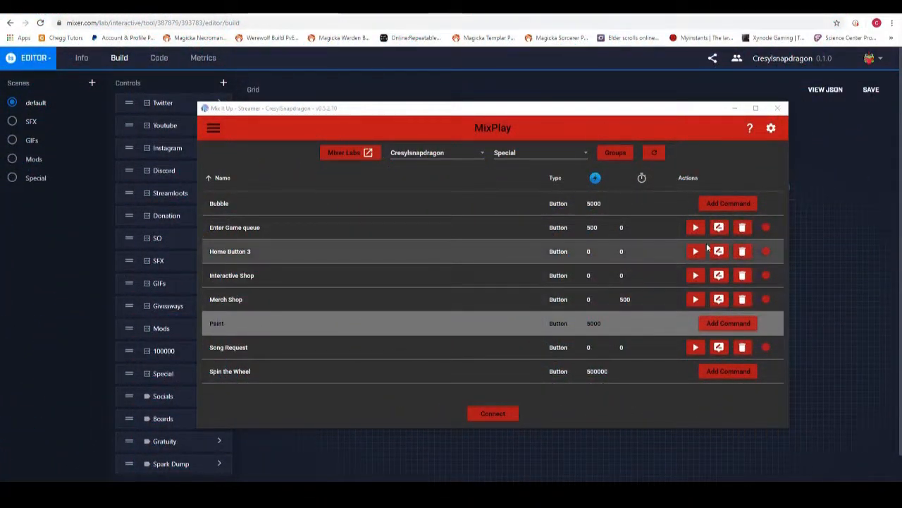
{"action": "left_click", "coordinate": [714, 203]}
{"action": "left_click", "coordinate": [444, 271]}
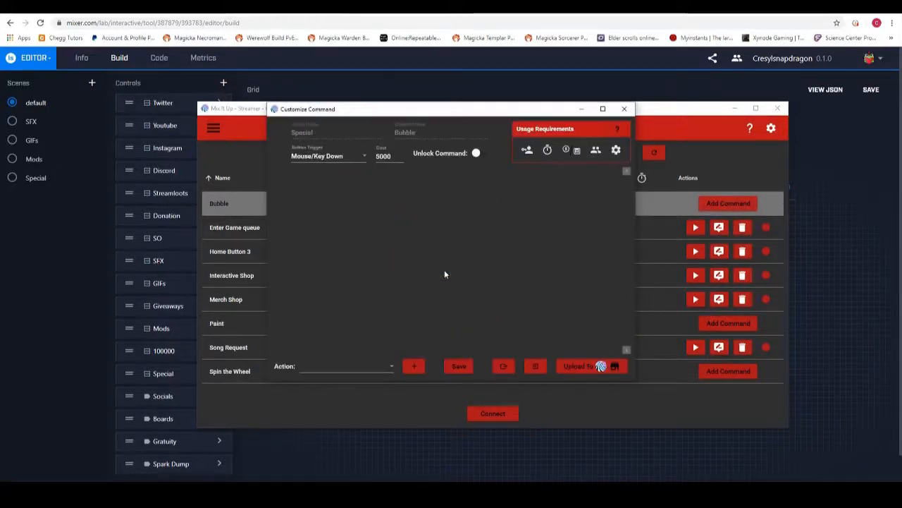
{"action": "left_click", "coordinate": [364, 367]}
{"action": "left_click", "coordinate": [352, 274]}
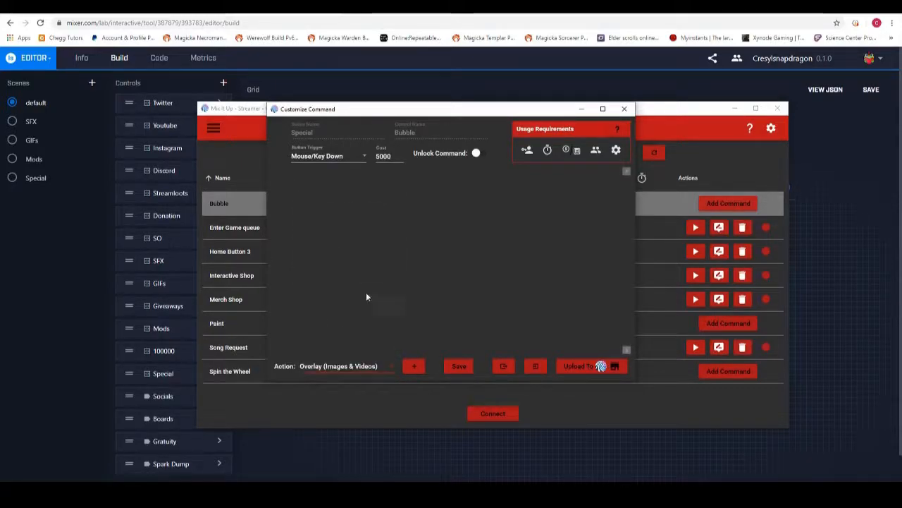
{"action": "left_click", "coordinate": [414, 366]}
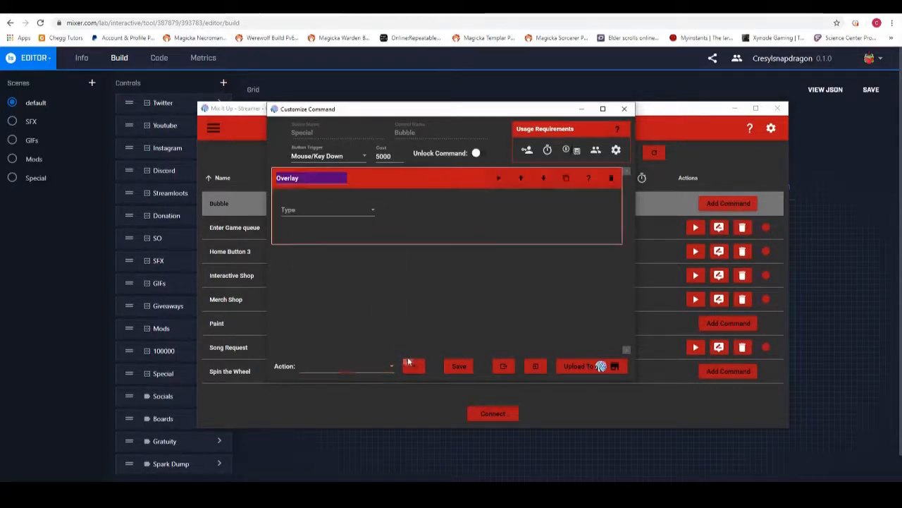
{"action": "left_click", "coordinate": [341, 210]}
{"action": "left_click", "coordinate": [306, 255]}
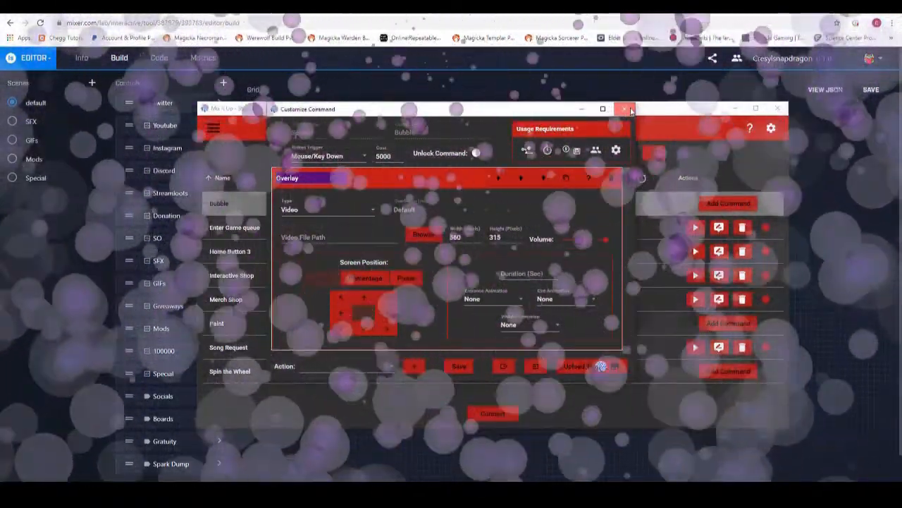
{"action": "left_click", "coordinate": [626, 108]}
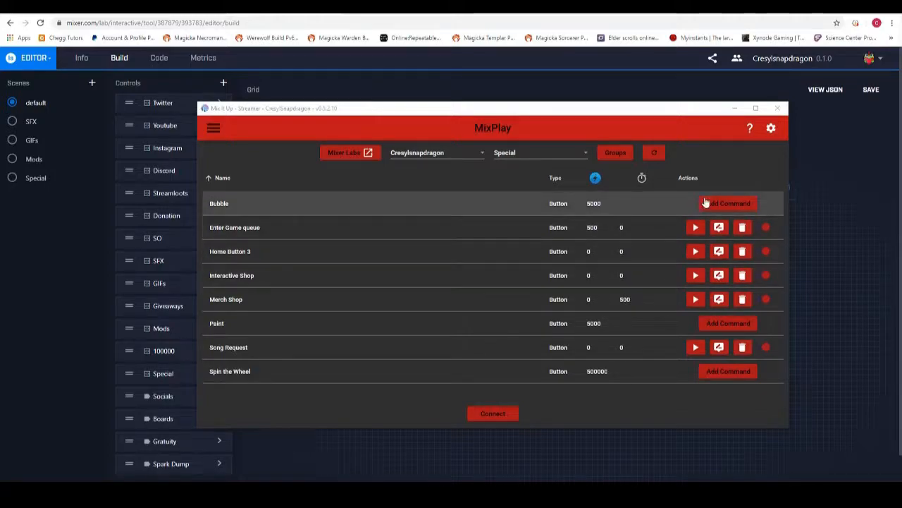
Start a new command for the Bubble button of the Special scene.
{"action": "left_click", "coordinate": [728, 203]}
{"action": "left_click", "coordinate": [442, 272]}
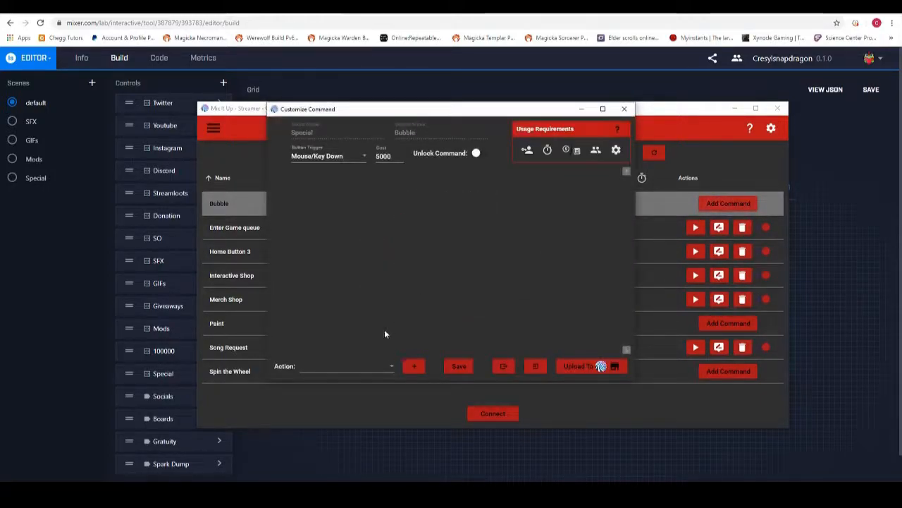
Add an Overlay (Images & Videos) action to the Bubble command and set its type to Video.
{"action": "left_click", "coordinate": [369, 366]}
{"action": "left_click", "coordinate": [345, 286]}
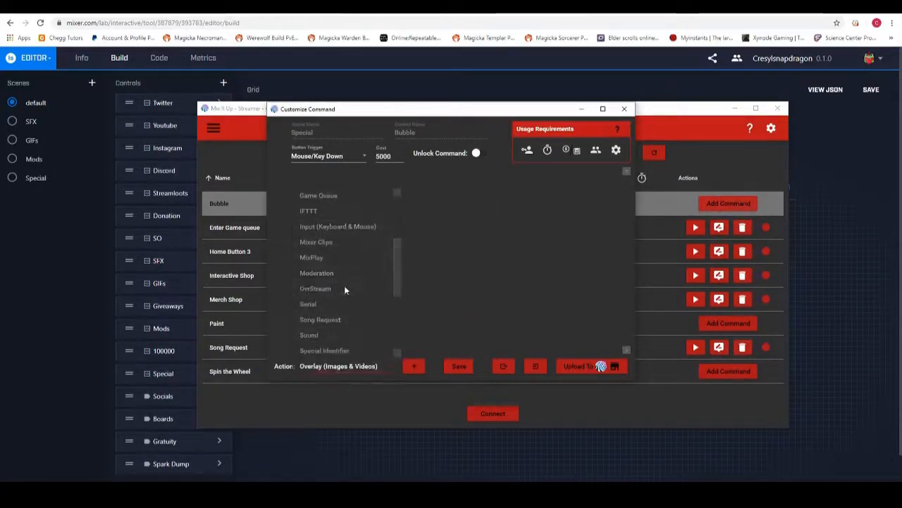
{"action": "left_click", "coordinate": [414, 366]}
{"action": "left_click", "coordinate": [327, 215]}
{"action": "left_click", "coordinate": [303, 258]}
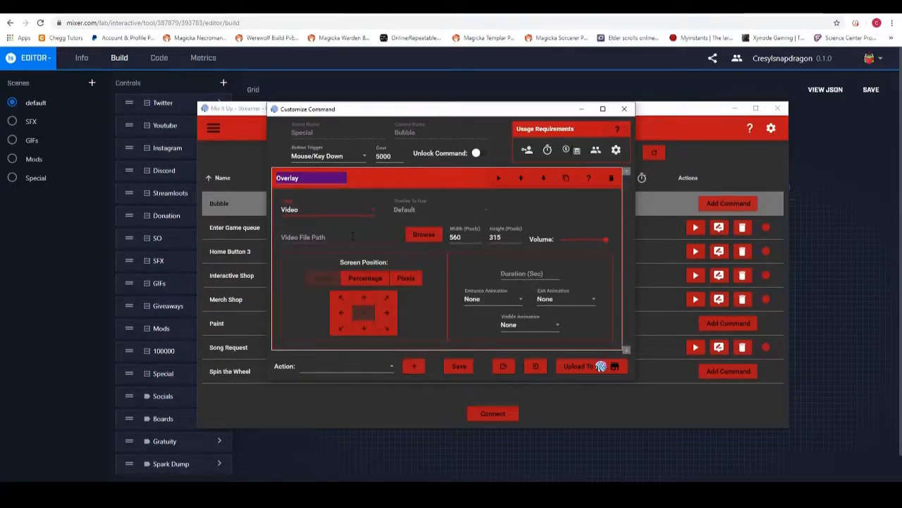
Choose the paint file from the Twitch Overlays folder as the overlay video, with all file types shown.
{"action": "left_click", "coordinate": [424, 234]}
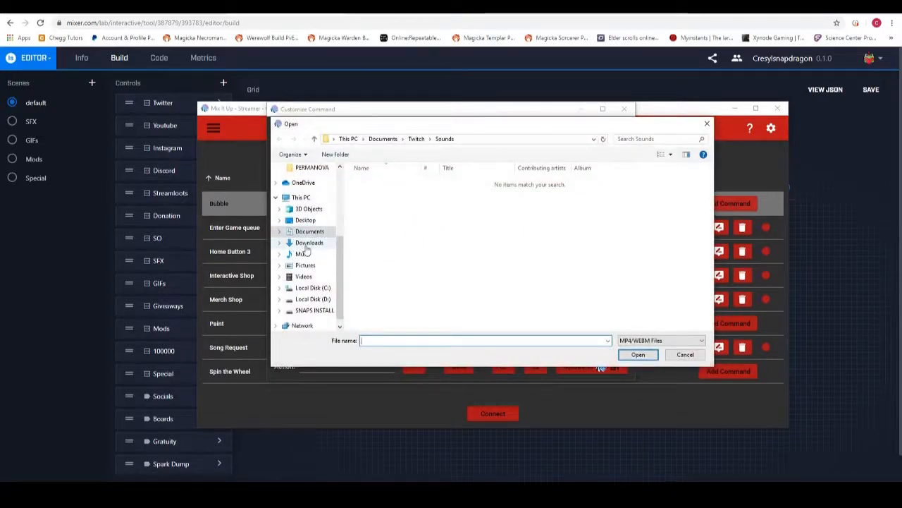
{"action": "left_click", "coordinate": [416, 138]}
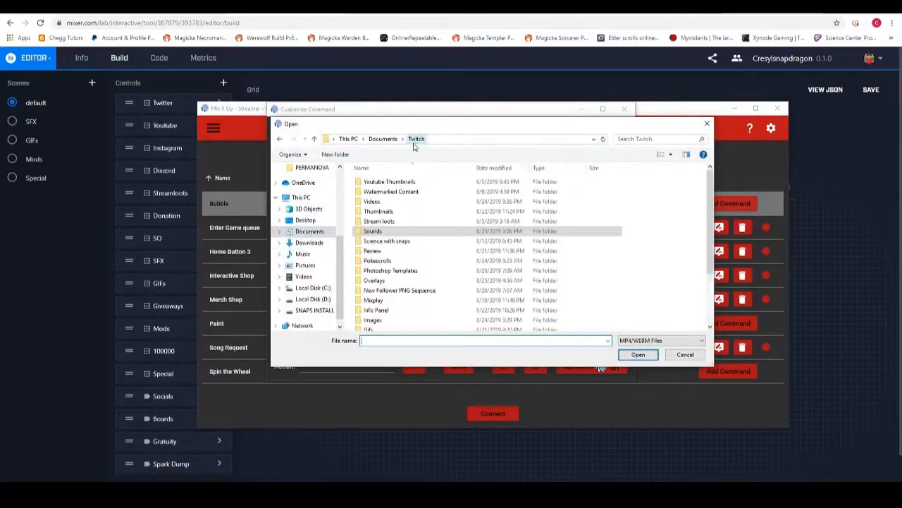
{"action": "double_click", "coordinate": [375, 280]}
{"action": "left_click", "coordinate": [662, 340]}
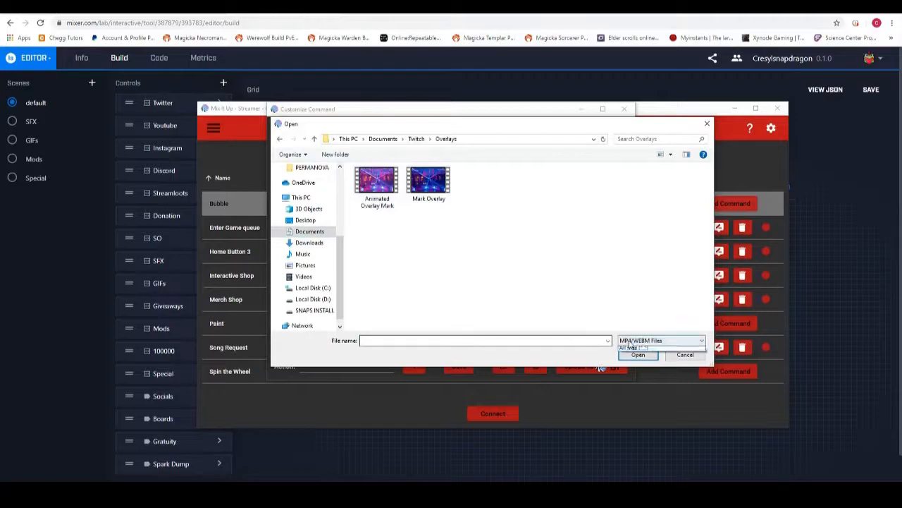
{"action": "left_click", "coordinate": [656, 355]}
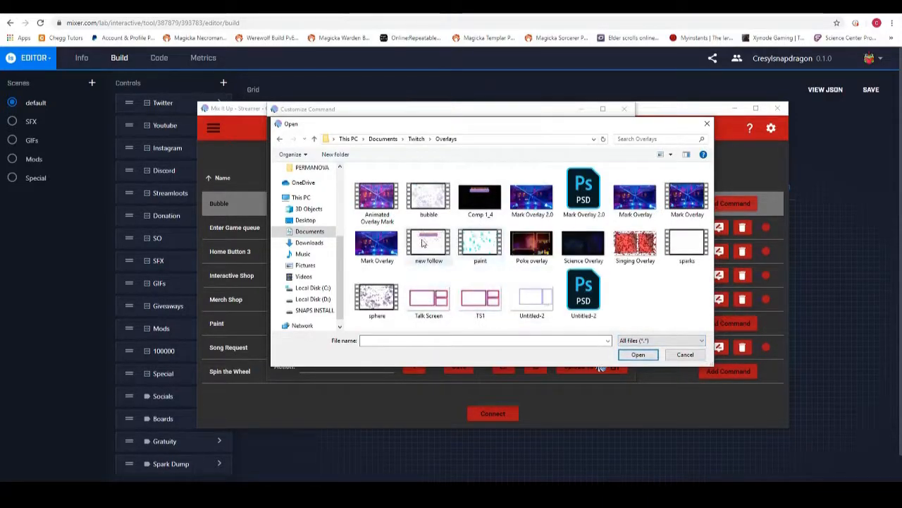
{"action": "double_click", "coordinate": [481, 254]}
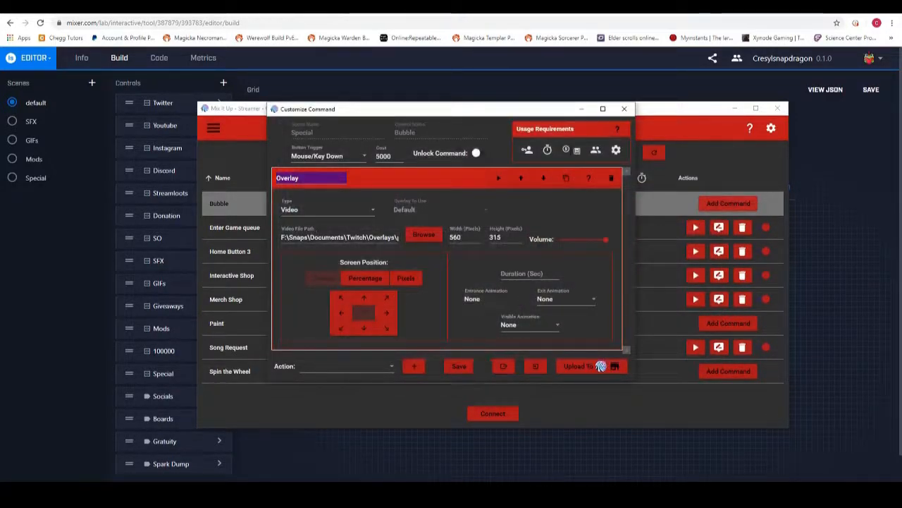
Test the Overlay action with a duration of 6 seconds and delete the action from the Bubble command.
{"action": "left_click", "coordinate": [500, 180]}
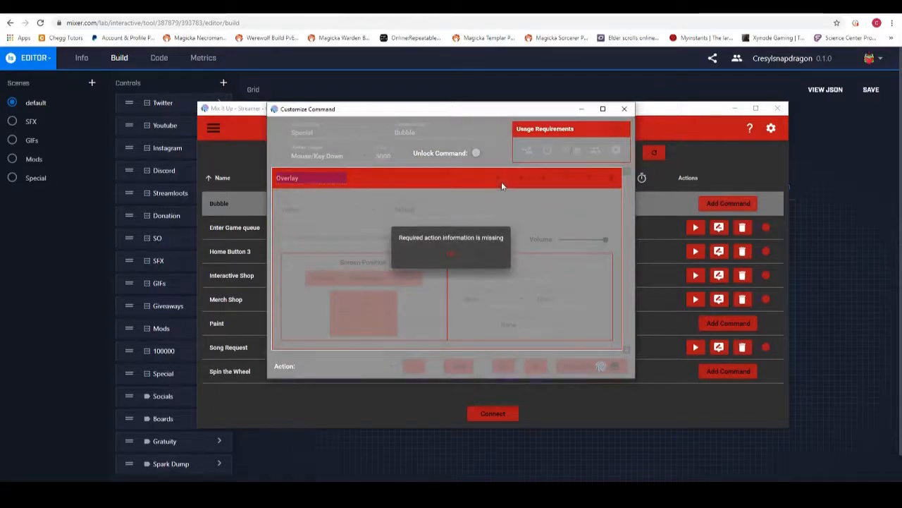
{"action": "left_click", "coordinate": [453, 257]}
{"action": "left_click", "coordinate": [498, 275]}
{"action": "type", "text": "6"}
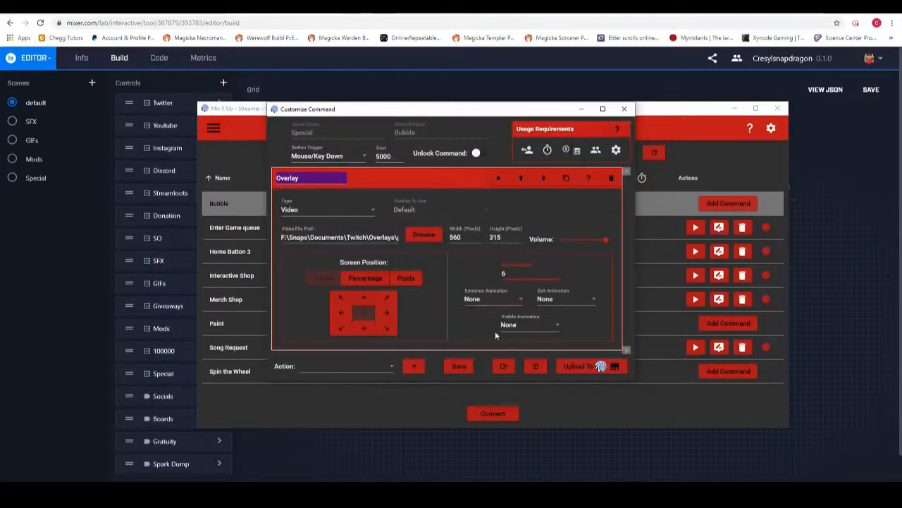
{"action": "left_click", "coordinate": [499, 180]}
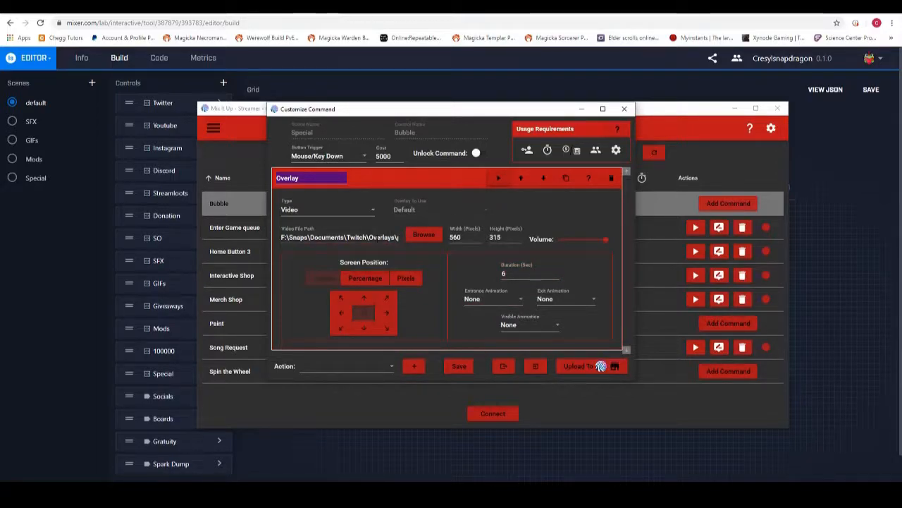
{"action": "left_click", "coordinate": [610, 177]}
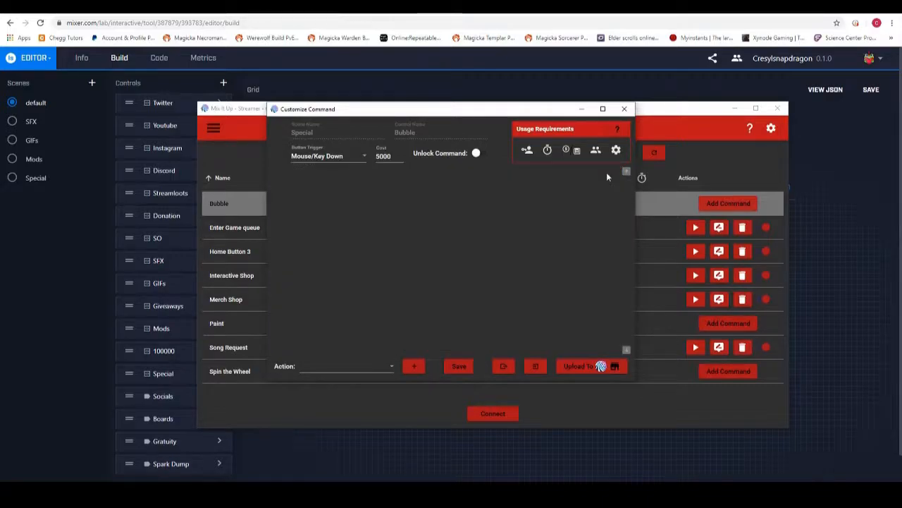
Switch to the OBS settings and examine the hotkeys for showing and hiding the bubbles source.
{"action": "left_click_drag", "start_coordinate": [535, 110], "coordinate": [661, 131]}
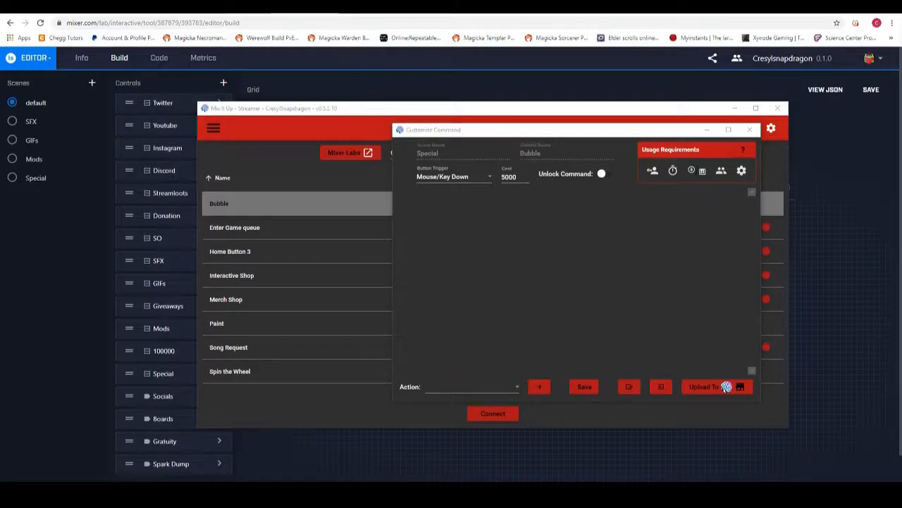
{"action": "left_click_drag", "start_coordinate": [901, 175], "coordinate": [442, 77]}
{"action": "left_click", "coordinate": [334, 208]}
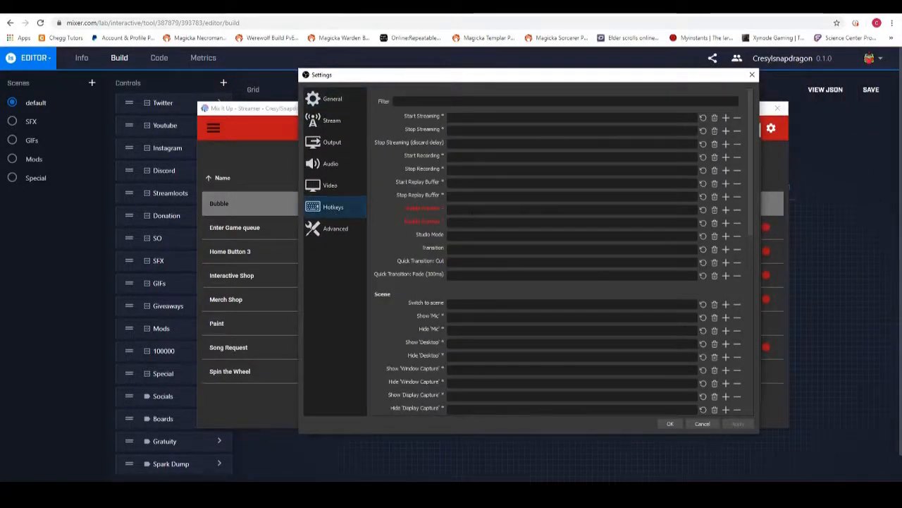
{"action": "scroll", "coordinate": [522, 209], "scroll_direction": "down", "scroll_amount": 10}
{"action": "left_click", "coordinate": [494, 248]}
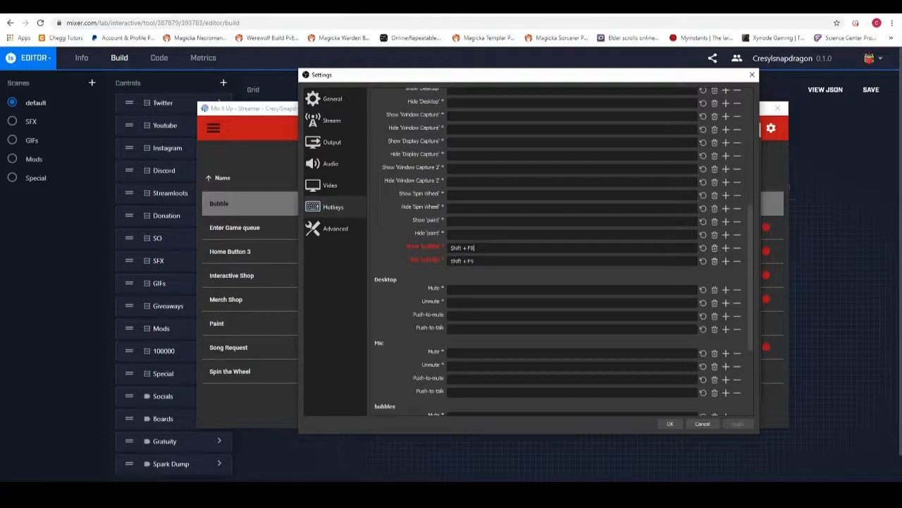
{"action": "left_click", "coordinate": [673, 423]}
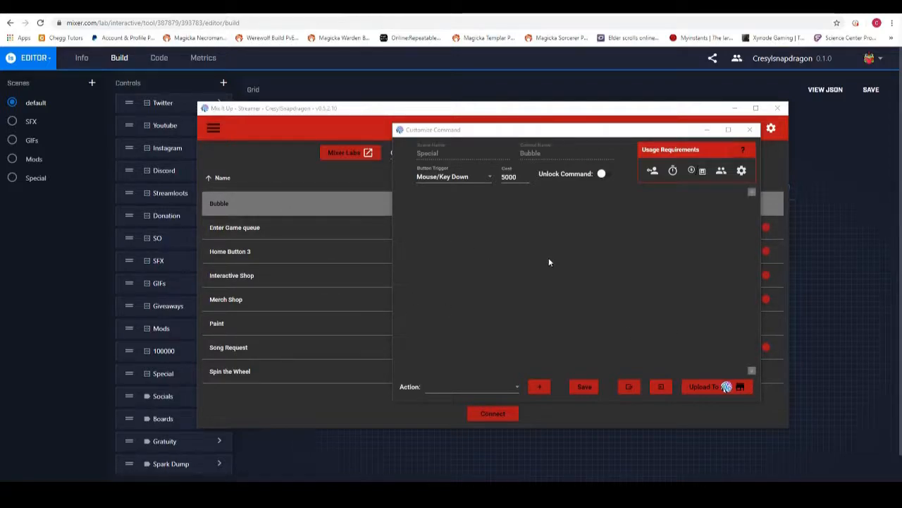
Add an Input (Keyboard & Mouse) action to the Bubble command.
{"action": "left_click", "coordinate": [438, 384]}
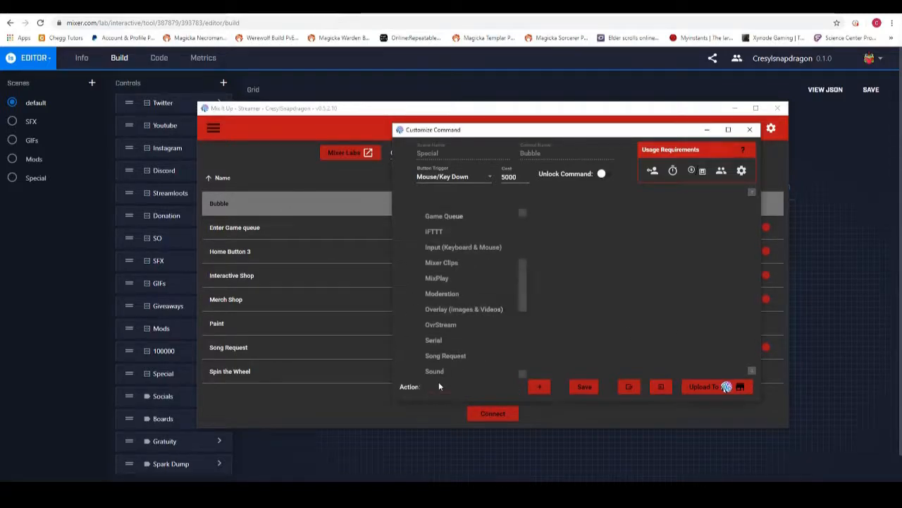
{"action": "scroll", "coordinate": [458, 324], "scroll_direction": "down", "scroll_amount": 5}
{"action": "scroll", "coordinate": [465, 305], "scroll_direction": "up", "scroll_amount": 3}
{"action": "scroll", "coordinate": [465, 305], "scroll_direction": "up", "scroll_amount": 3}
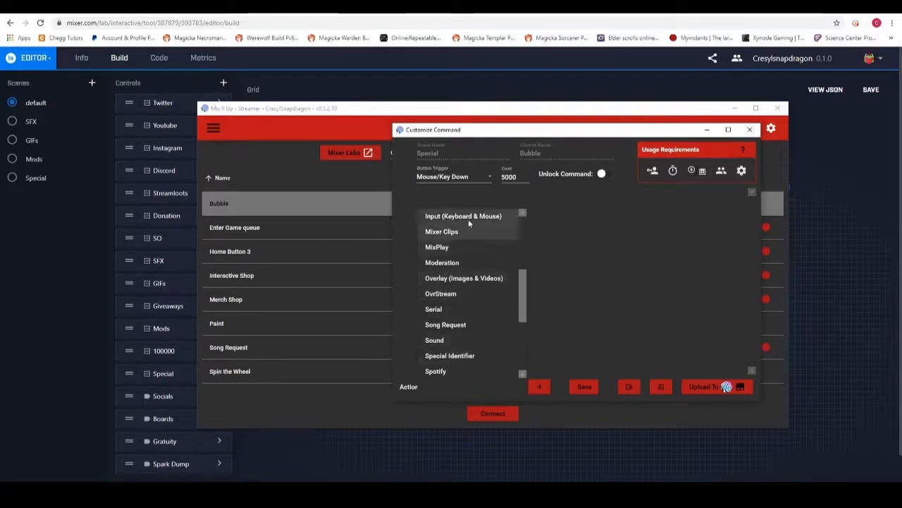
{"action": "left_click", "coordinate": [463, 217]}
{"action": "left_click", "coordinate": [539, 386]}
Set the Input action to type Keyboard with key F8, action Click and the Shift modifier enabled.
{"action": "left_click", "coordinate": [426, 229]}
{"action": "left_click", "coordinate": [421, 245]}
{"action": "left_click", "coordinate": [480, 233]}
{"action": "scroll", "coordinate": [517, 344], "scroll_direction": "down", "scroll_amount": 5}
{"action": "scroll", "coordinate": [514, 342], "scroll_direction": "down", "scroll_amount": 2}
{"action": "left_click", "coordinate": [484, 325]}
{"action": "left_click", "coordinate": [558, 233]}
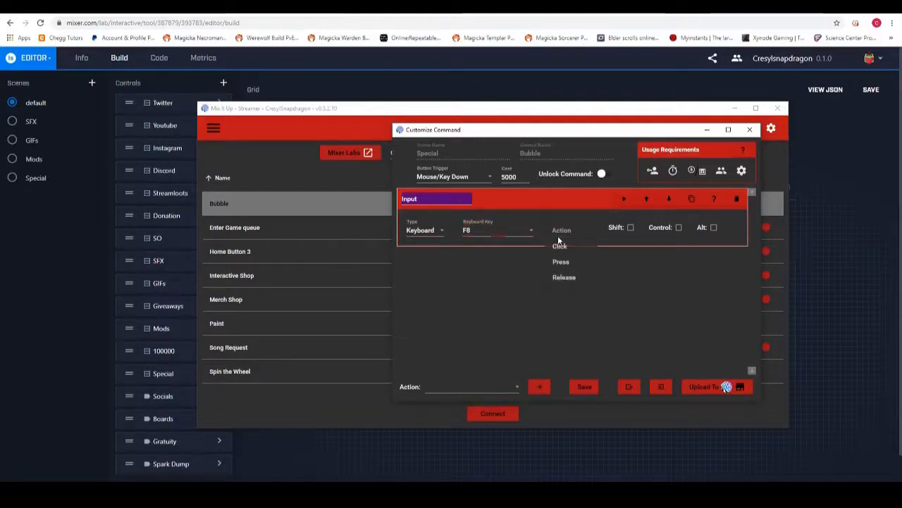
{"action": "left_click", "coordinate": [631, 227]}
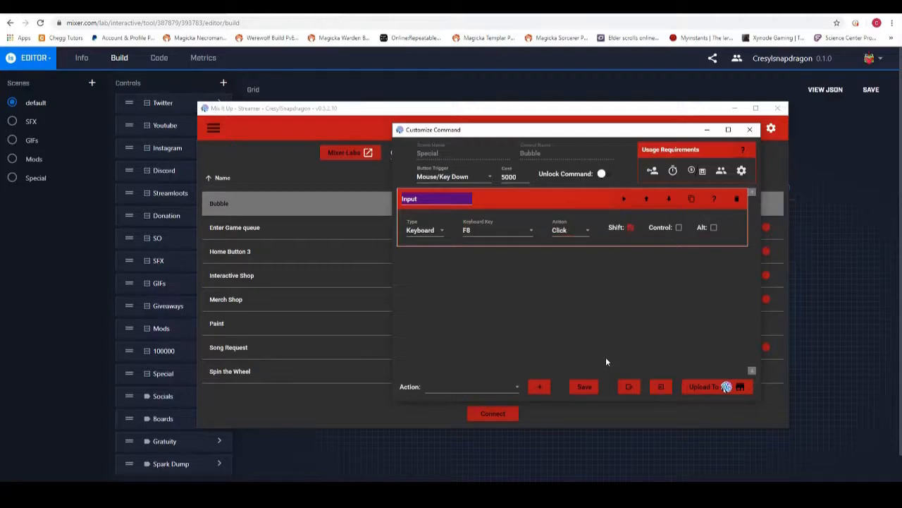
Add a Wait action with a duration of 6 seconds to the Bubble command.
{"action": "left_click", "coordinate": [507, 387]}
{"action": "scroll", "coordinate": [452, 281], "scroll_direction": "down", "scroll_amount": 1}
{"action": "scroll", "coordinate": [453, 280], "scroll_direction": "up", "scroll_amount": 5}
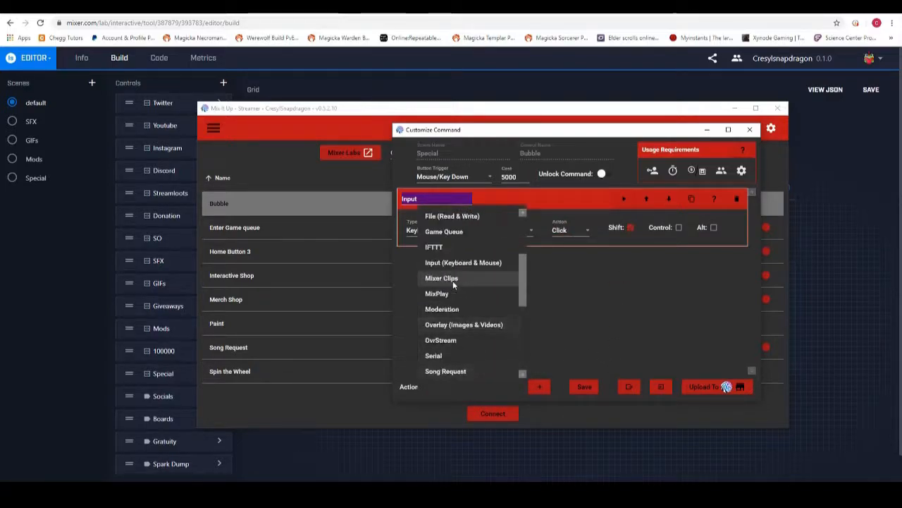
{"action": "scroll", "coordinate": [451, 302], "scroll_direction": "down", "scroll_amount": 3}
{"action": "scroll", "coordinate": [453, 300], "scroll_direction": "down", "scroll_amount": 4}
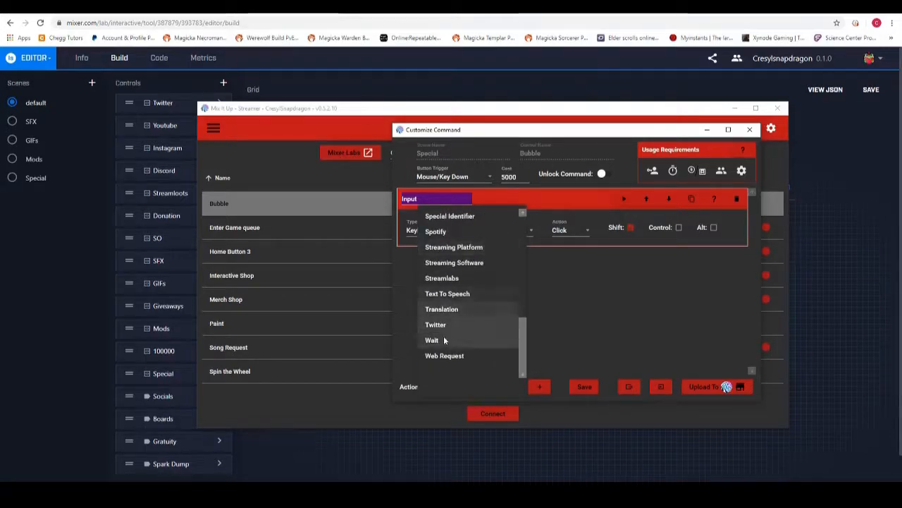
{"action": "left_click", "coordinate": [434, 339]}
{"action": "left_click", "coordinate": [539, 386]}
{"action": "left_click", "coordinate": [462, 243]}
Add a second Input (Keyboard & Mouse) action after the Wait action in the Bubble command.
{"action": "left_click", "coordinate": [511, 386]}
{"action": "scroll", "coordinate": [488, 293], "scroll_direction": "up", "scroll_amount": 5}
{"action": "left_click", "coordinate": [478, 217]}
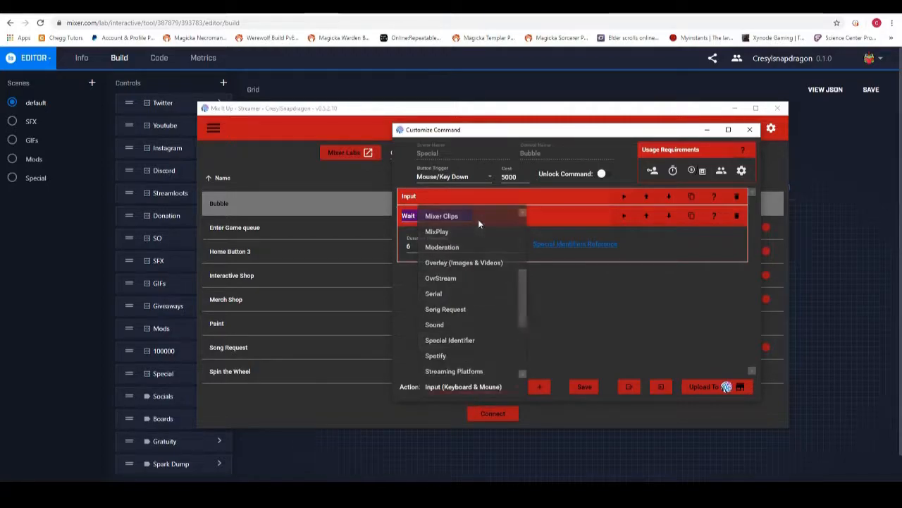
{"action": "left_click", "coordinate": [541, 387]}
Set the Bubble command's second Input action to type Keyboard with key F9, action Click and the Shift modifier enabled.
{"action": "left_click", "coordinate": [430, 265]}
{"action": "left_click", "coordinate": [427, 280]}
{"action": "left_click", "coordinate": [488, 268]}
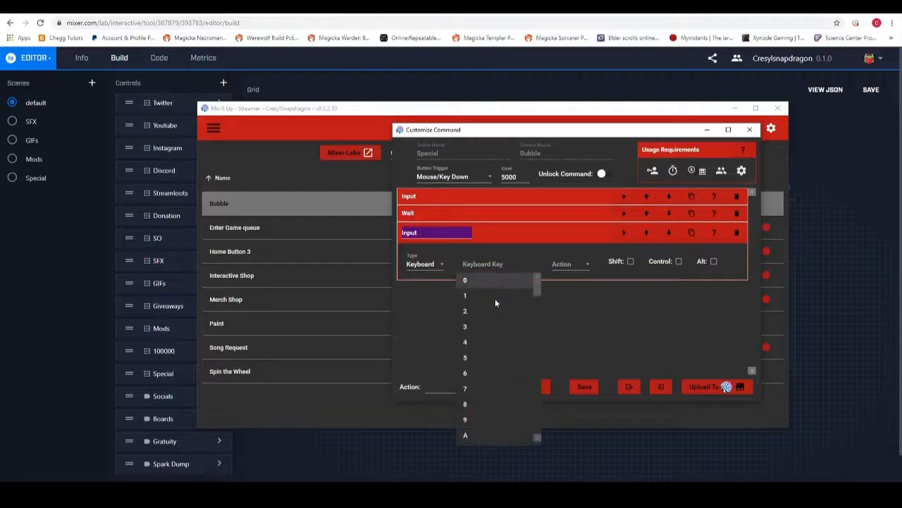
{"action": "scroll", "coordinate": [514, 360], "scroll_direction": "down", "scroll_amount": 8}
{"action": "scroll", "coordinate": [513, 359], "scroll_direction": "down", "scroll_amount": 5}
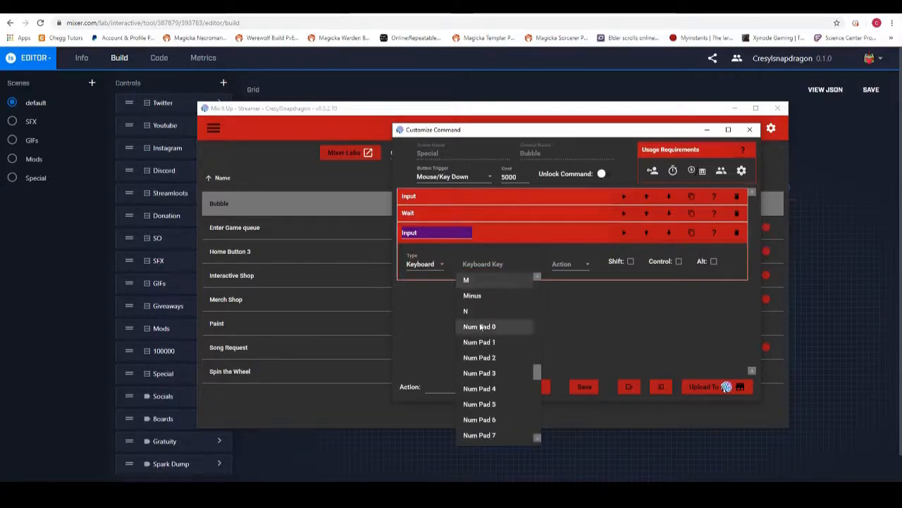
{"action": "scroll", "coordinate": [487, 331], "scroll_direction": "up", "scroll_amount": 6}
{"action": "scroll", "coordinate": [493, 345], "scroll_direction": "down", "scroll_amount": 1}
{"action": "left_click", "coordinate": [509, 332]}
{"action": "left_click", "coordinate": [561, 265]}
{"action": "left_click", "coordinate": [560, 280]}
{"action": "left_click", "coordinate": [631, 260]}
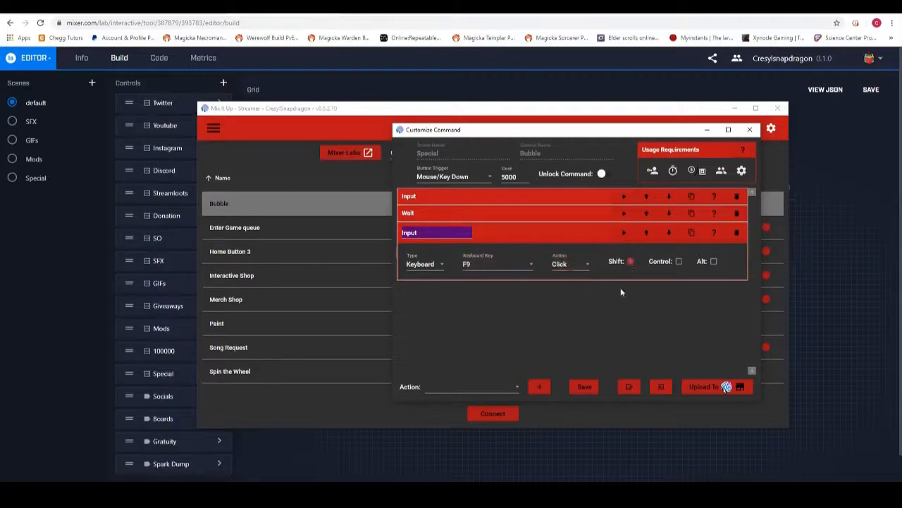
Save the Bubble command and run it twice from the Special scene's command list to test it.
{"action": "left_click", "coordinate": [581, 388]}
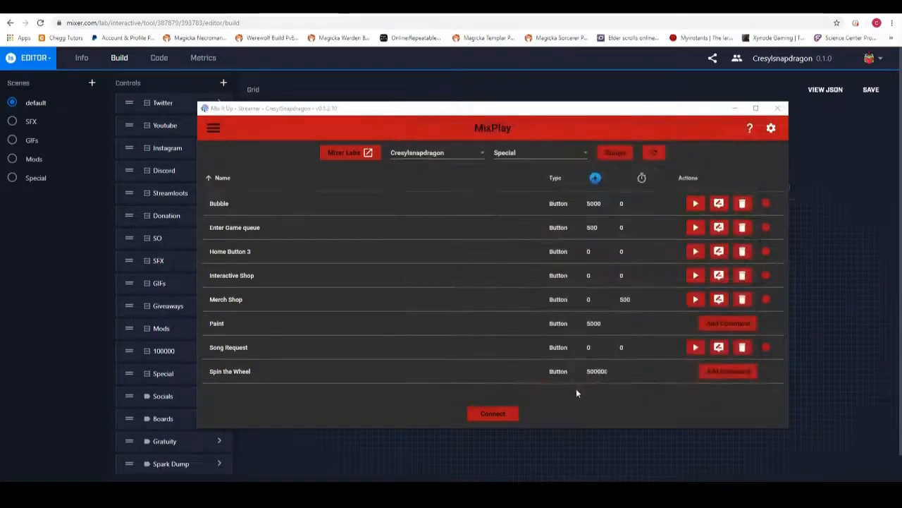
{"action": "left_click", "coordinate": [695, 204]}
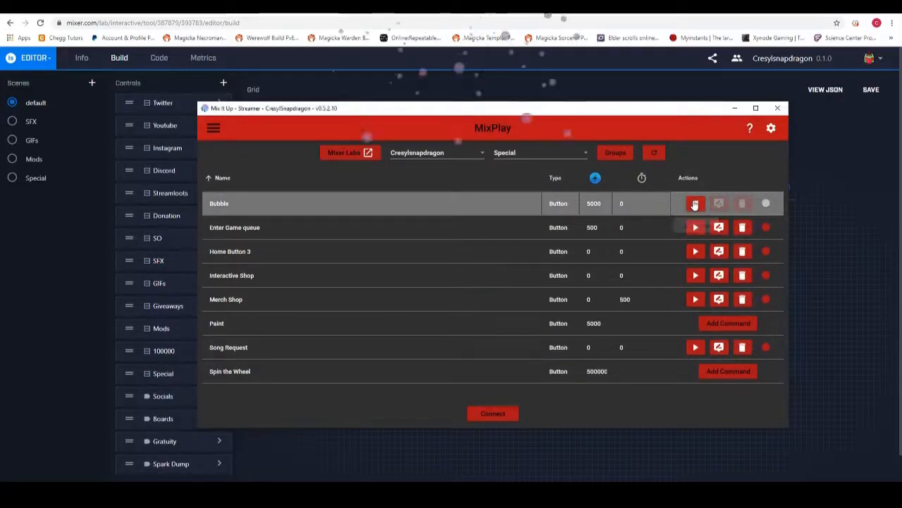
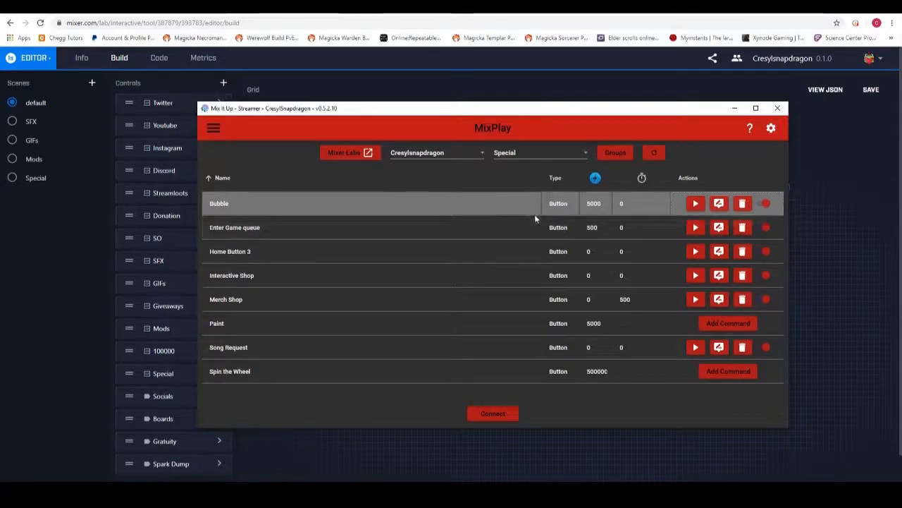
{"action": "left_click", "coordinate": [695, 203]}
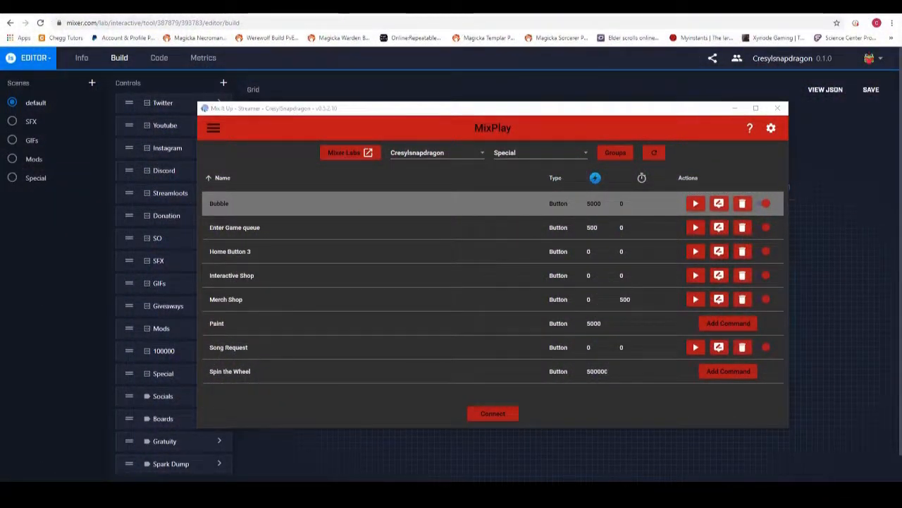
Switch to the OBS settings and assign the hotkeys Shift + F6 for showing and Shift + F7 for hiding the paint source.
{"action": "left_click_drag", "start_coordinate": [901, 69], "coordinate": [396, 57]}
{"action": "left_click", "coordinate": [368, 191]}
{"action": "scroll", "coordinate": [531, 260], "scroll_direction": "down", "scroll_amount": 4}
{"action": "scroll", "coordinate": [530, 263], "scroll_direction": "down", "scroll_amount": 3}
{"action": "left_click", "coordinate": [511, 233]}
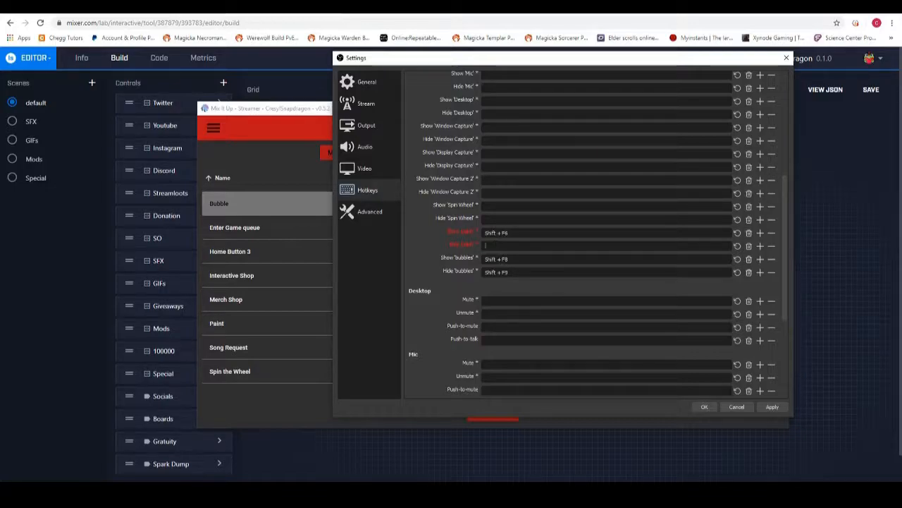
{"action": "key", "text": "shift"}
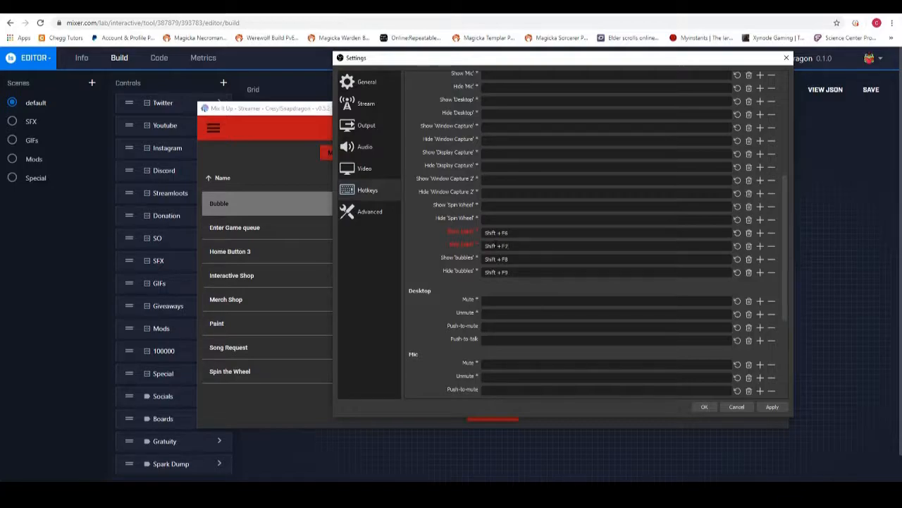
{"action": "left_click", "coordinate": [704, 407]}
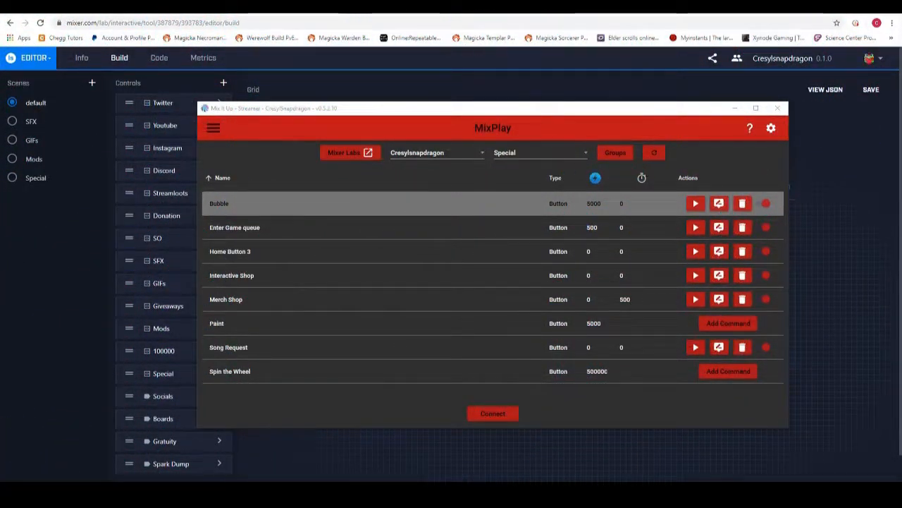
Create a command for the Paint button and add an Input (Keyboard & Mouse) action to it.
{"action": "left_click", "coordinate": [709, 325]}
{"action": "left_click", "coordinate": [495, 270]}
{"action": "left_click", "coordinate": [334, 363]}
{"action": "scroll", "coordinate": [346, 282], "scroll_direction": "down", "scroll_amount": 3}
{"action": "left_click", "coordinate": [332, 304]}
{"action": "left_click", "coordinate": [413, 365]}
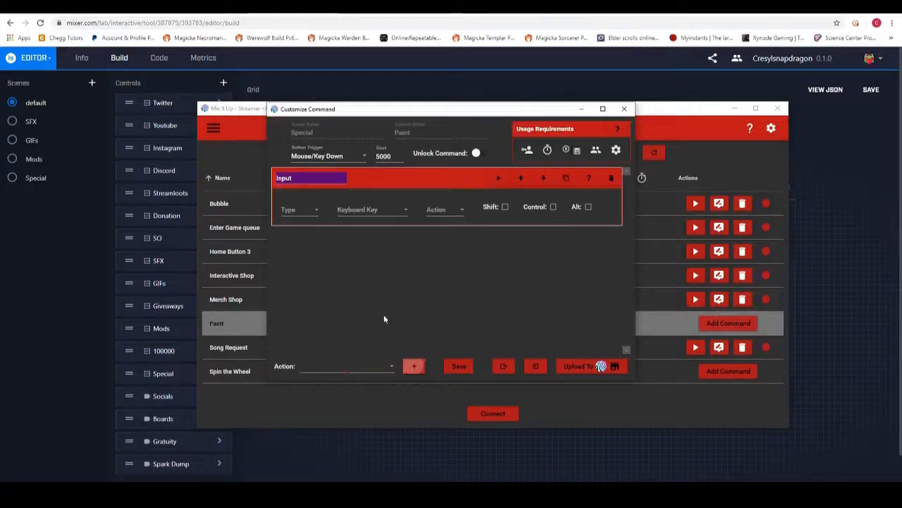
Set the Paint command's Input action to type Keyboard with key F6, action Click and the Shift modifier enabled.
{"action": "left_click", "coordinate": [311, 208]}
{"action": "left_click", "coordinate": [298, 227]}
{"action": "left_click", "coordinate": [356, 214]}
{"action": "scroll", "coordinate": [374, 305], "scroll_direction": "down", "scroll_amount": 8}
{"action": "scroll", "coordinate": [368, 302], "scroll_direction": "down", "scroll_amount": 1}
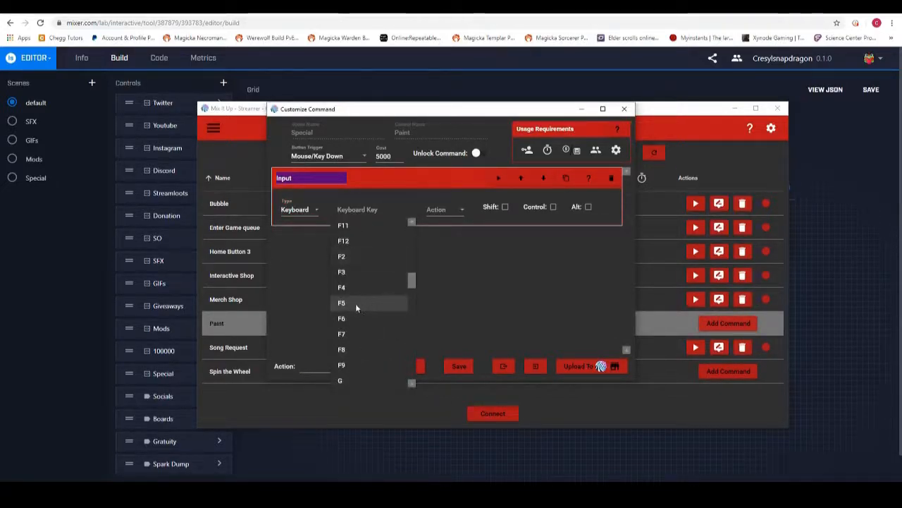
{"action": "left_click", "coordinate": [348, 319]}
{"action": "left_click", "coordinate": [449, 208]}
{"action": "left_click", "coordinate": [431, 226]}
Add a Wait action with a duration of 6 seconds to the Paint command.
{"action": "left_click", "coordinate": [370, 361]}
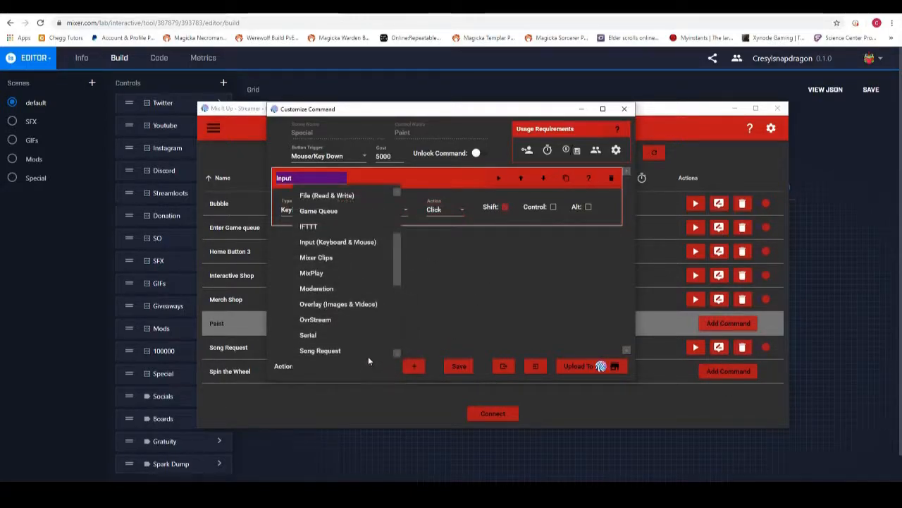
{"action": "scroll", "coordinate": [336, 296], "scroll_direction": "down", "scroll_amount": 5}
{"action": "left_click", "coordinate": [326, 315]}
{"action": "left_click", "coordinate": [415, 366]}
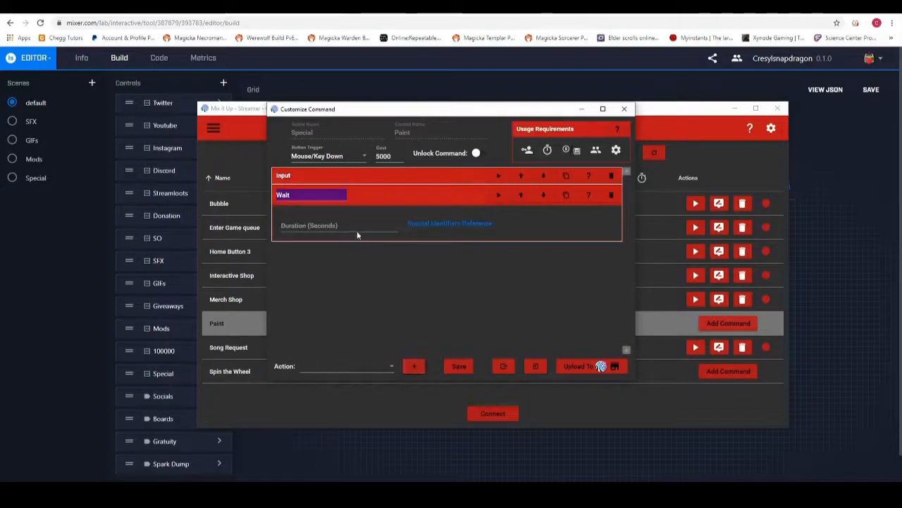
Add a second Input (Keyboard & Mouse) action after the Wait action in the Paint command.
{"action": "left_click", "coordinate": [395, 368]}
{"action": "scroll", "coordinate": [365, 349], "scroll_direction": "down", "scroll_amount": 5}
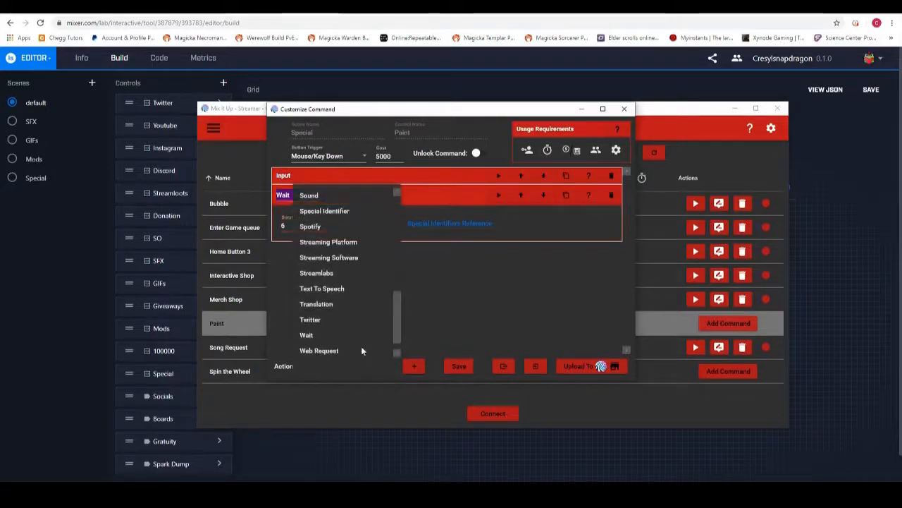
{"action": "scroll", "coordinate": [321, 299], "scroll_direction": "up", "scroll_amount": 5}
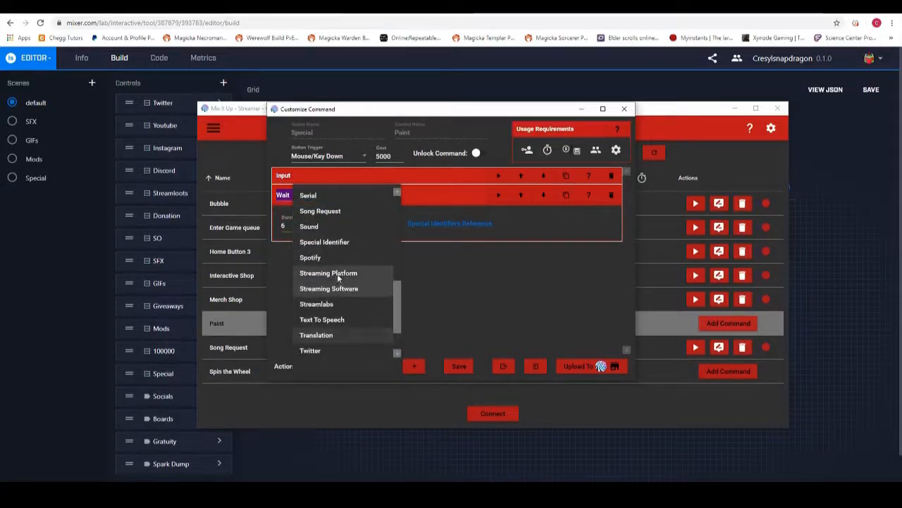
{"action": "left_click", "coordinate": [344, 194]}
{"action": "left_click", "coordinate": [417, 366]}
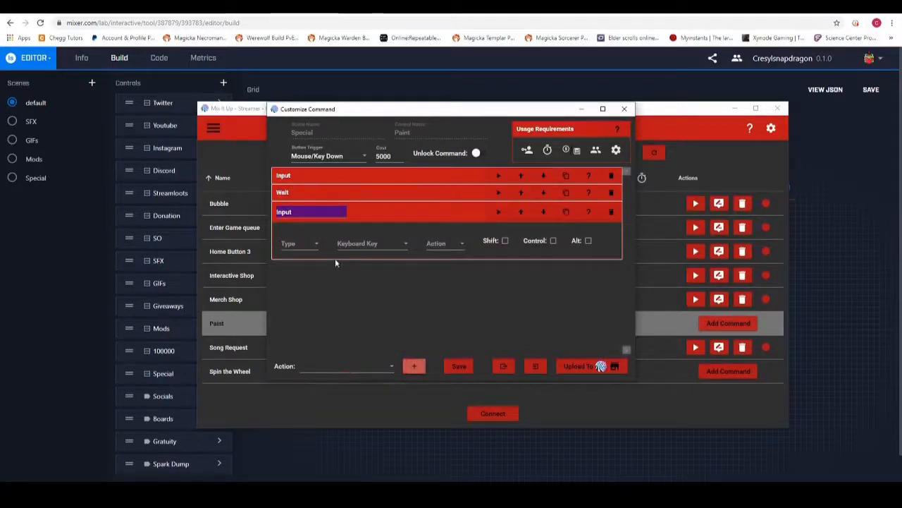
Set the Paint command's second Input action to type Keyboard with key F7, action Click and the Shift modifier enabled.
{"action": "left_click", "coordinate": [303, 244]}
{"action": "left_click", "coordinate": [303, 259]}
{"action": "left_click", "coordinate": [362, 246]}
{"action": "scroll", "coordinate": [367, 345], "scroll_direction": "down", "scroll_amount": 8}
{"action": "left_click", "coordinate": [342, 367]}
{"action": "left_click", "coordinate": [443, 243]}
{"action": "left_click", "coordinate": [433, 258]}
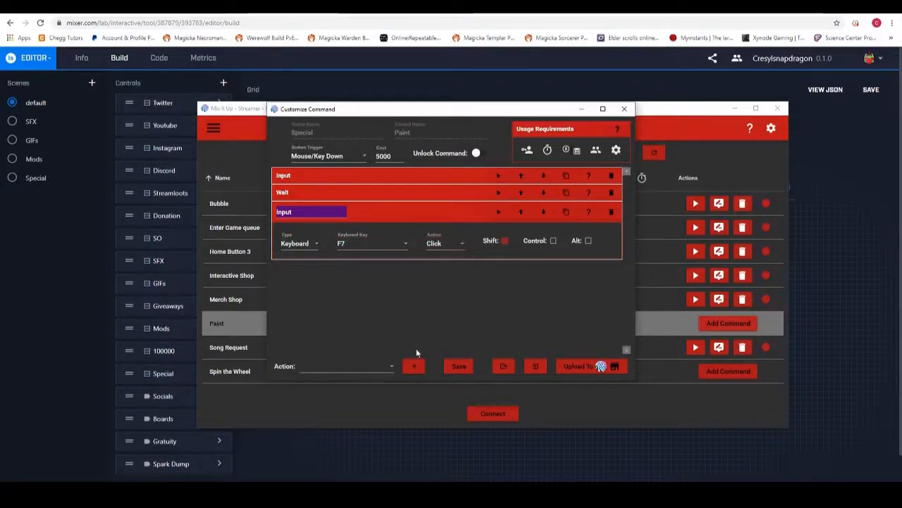
Save the Paint command and run it twice from the Special scene's command list to test it.
{"action": "left_click", "coordinate": [458, 366]}
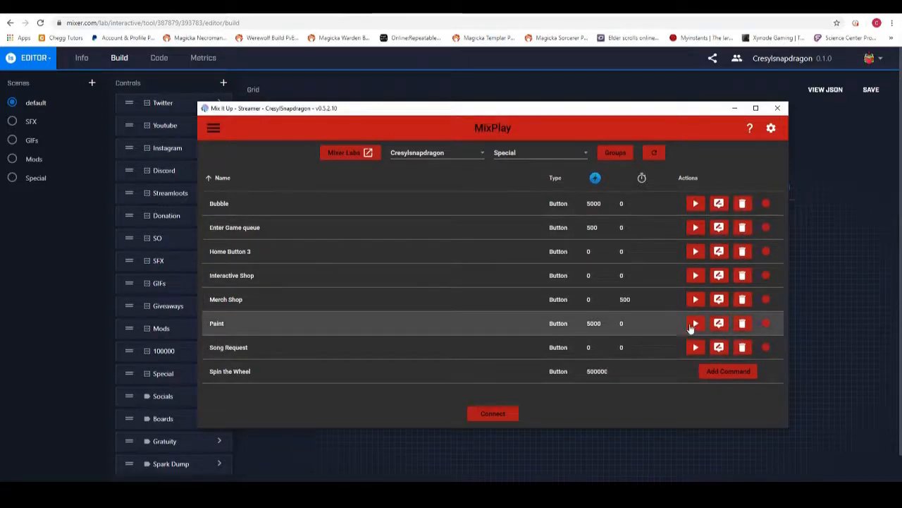
{"action": "left_click", "coordinate": [694, 324]}
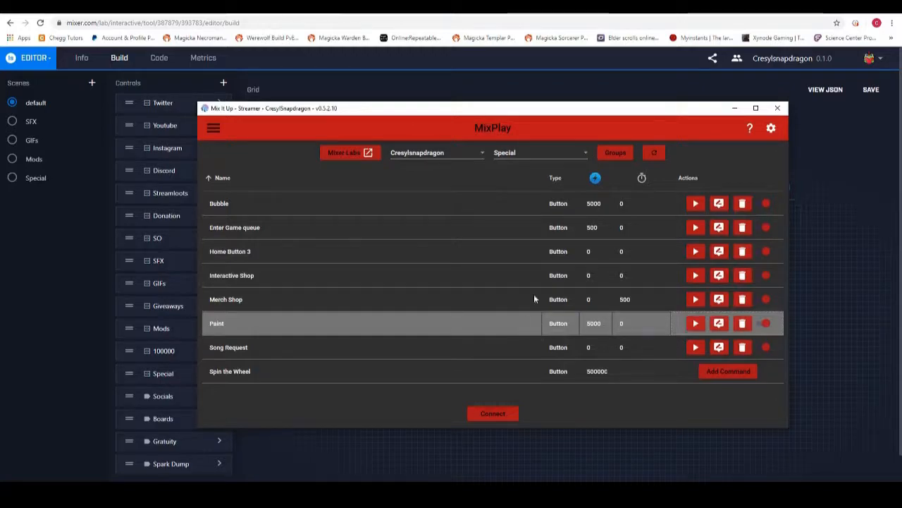
{"action": "left_click", "coordinate": [695, 325]}
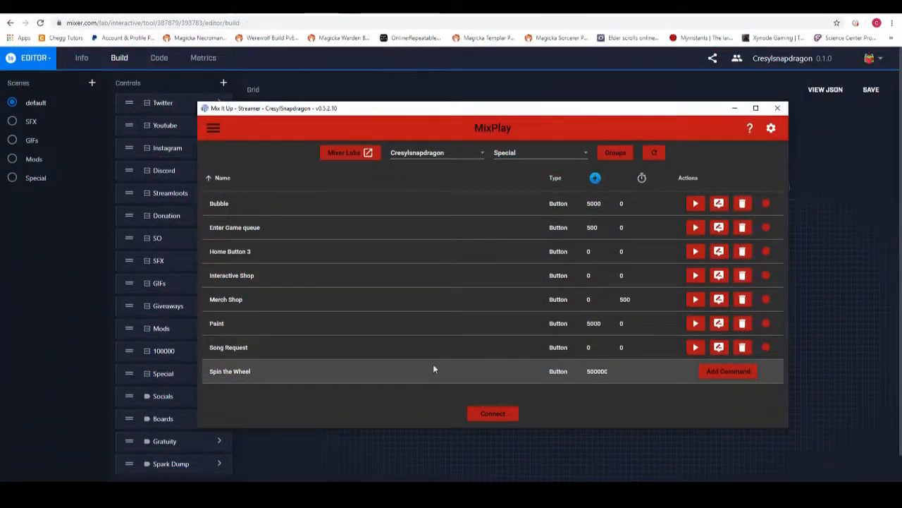
Add a Sound action to the Bubble command and move it up between the first Input action and the Wait action.
{"action": "left_click", "coordinate": [718, 203]}
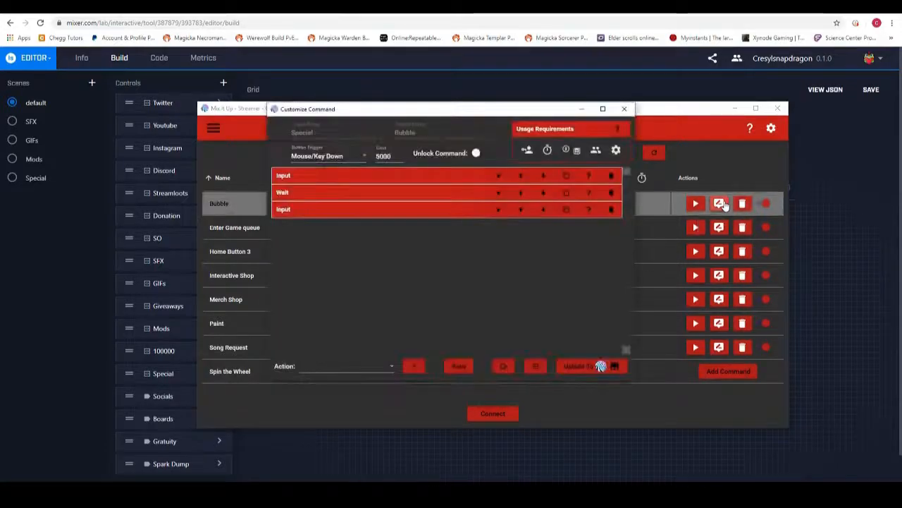
{"action": "left_click", "coordinate": [348, 370]}
{"action": "scroll", "coordinate": [352, 341], "scroll_direction": "down", "scroll_amount": 4}
{"action": "scroll", "coordinate": [351, 341], "scroll_direction": "down", "scroll_amount": 2}
{"action": "left_click", "coordinate": [347, 345]}
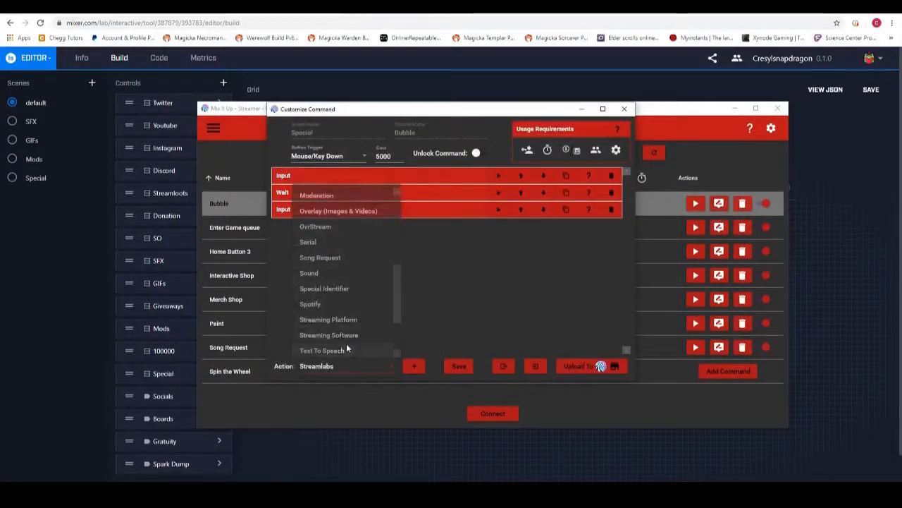
{"action": "left_click", "coordinate": [328, 367]}
{"action": "left_click", "coordinate": [309, 195]}
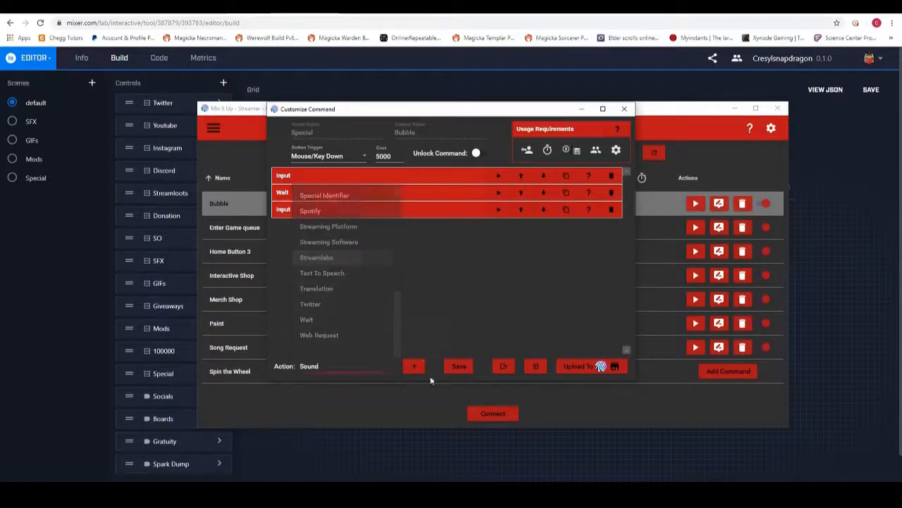
{"action": "left_click", "coordinate": [414, 366]}
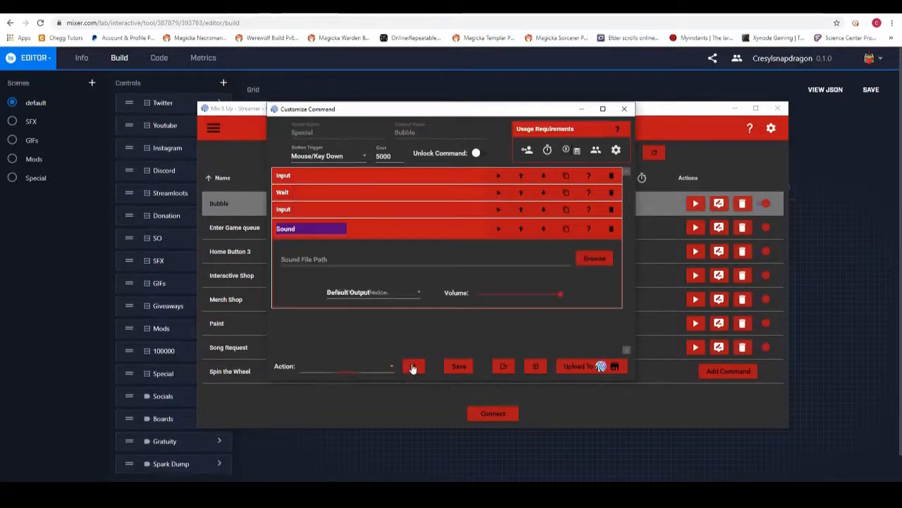
{"action": "left_click", "coordinate": [520, 230]}
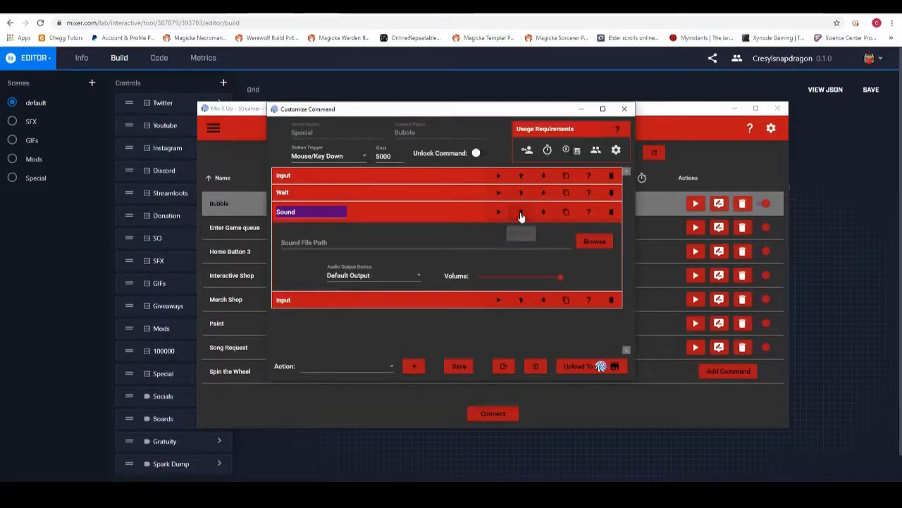
{"action": "left_click", "coordinate": [520, 212]}
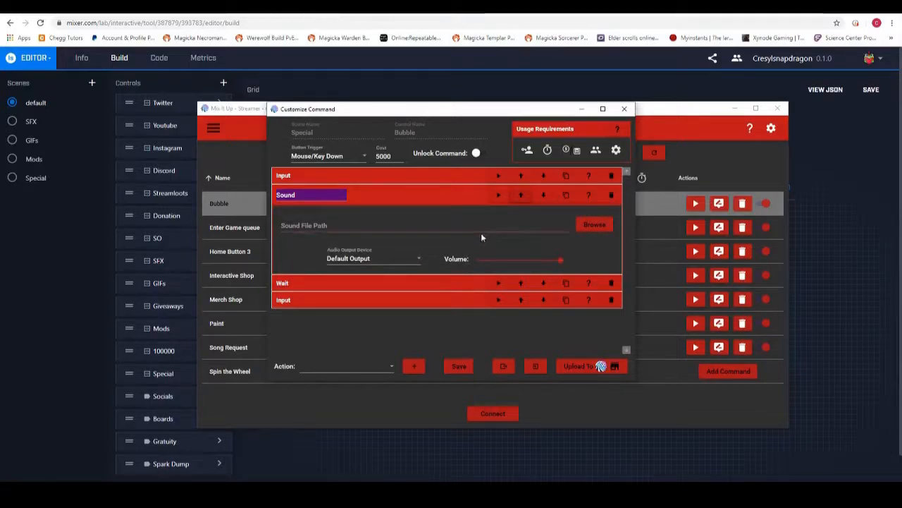
Show all file types in the Sound action's file browser and choose bubbles.mp3 from the Downloads folder.
{"action": "left_click", "coordinate": [590, 229]}
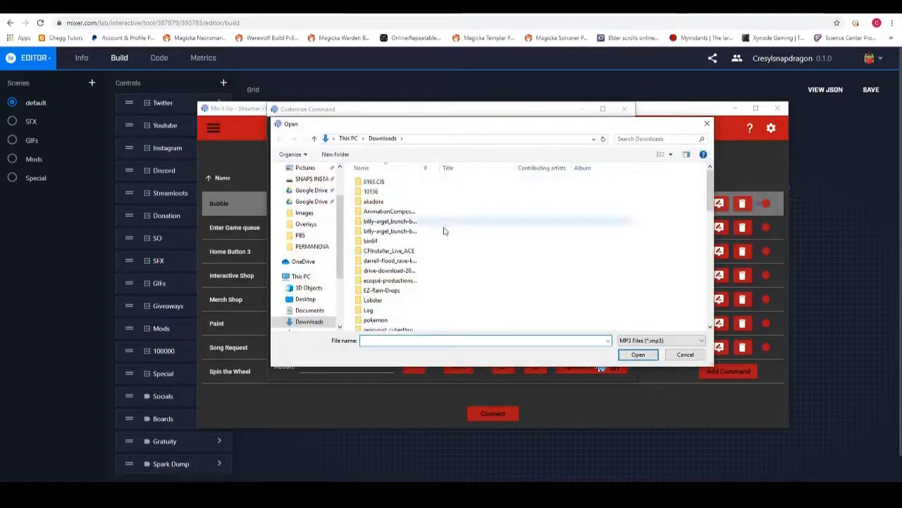
{"action": "key", "text": "Escape"}
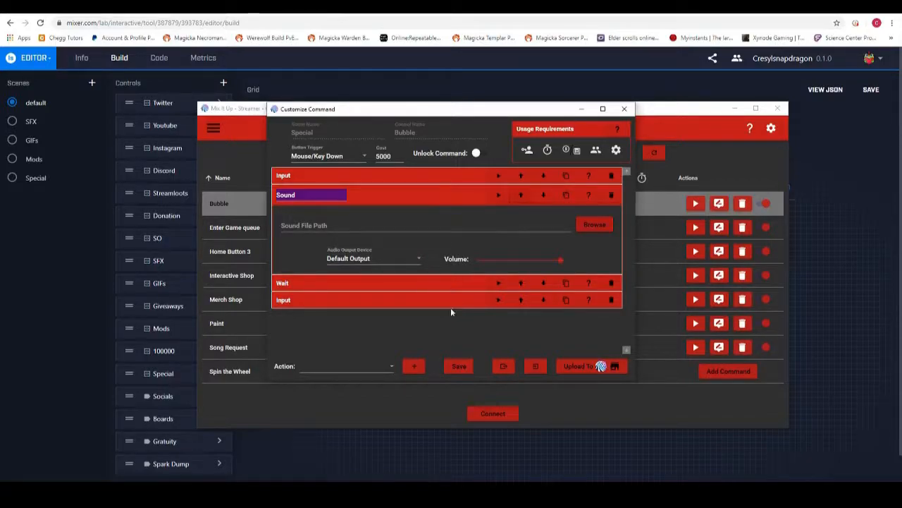
{"action": "left_click", "coordinate": [595, 224]}
{"action": "left_click", "coordinate": [661, 341]}
{"action": "left_click", "coordinate": [642, 355]}
{"action": "scroll", "coordinate": [409, 282], "scroll_direction": "down", "scroll_amount": 8}
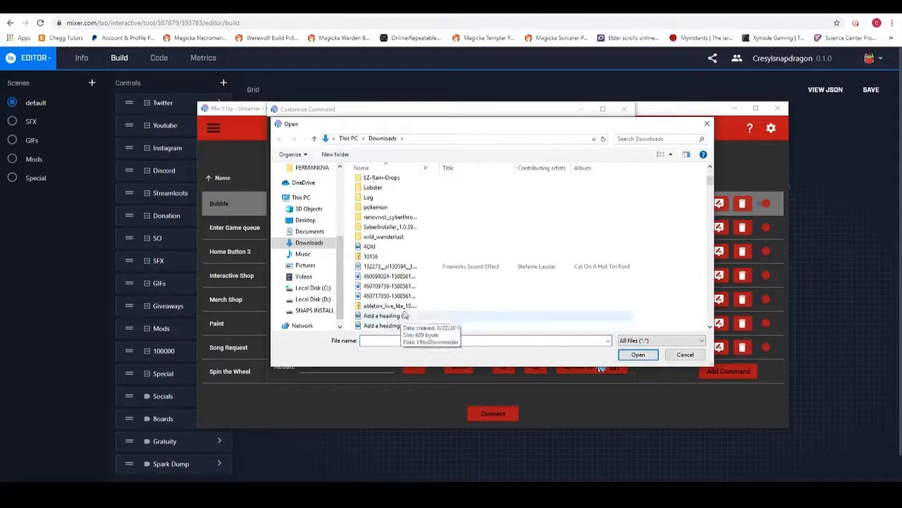
{"action": "left_click_drag", "start_coordinate": [710, 214], "coordinate": [700, 196]}
{"action": "scroll", "coordinate": [386, 309], "scroll_direction": "down", "scroll_amount": 2}
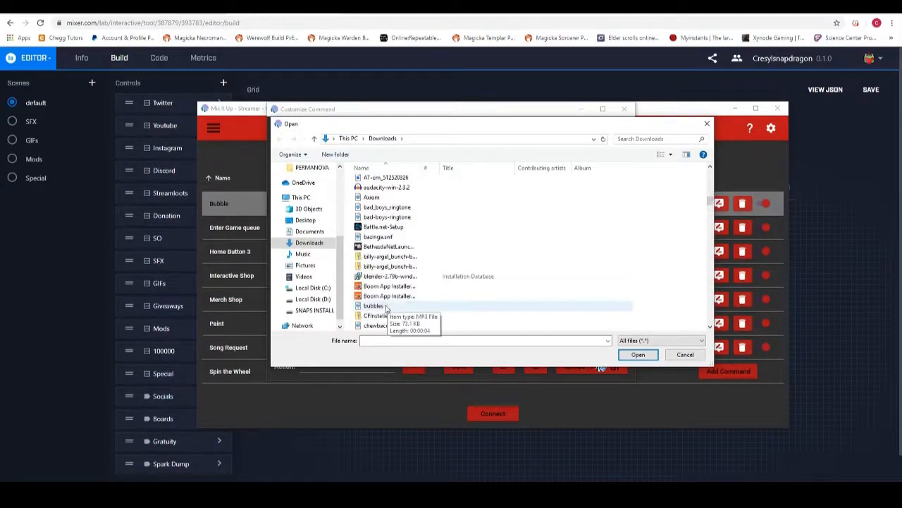
{"action": "double_click", "coordinate": [387, 307]}
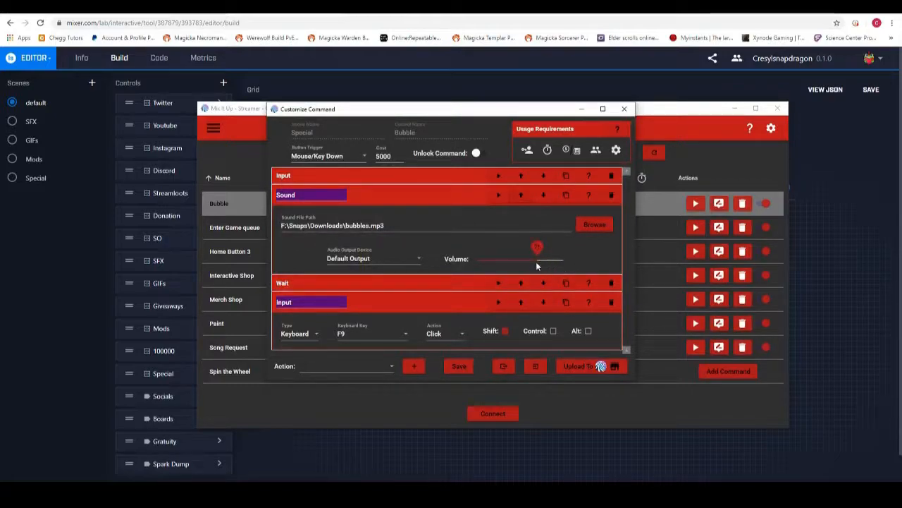
Lower the Bubble command's Sound volume to about half, save the command and run it from the Special scene's list.
{"action": "left_click_drag", "start_coordinate": [523, 259], "coordinate": [520, 260]}
{"action": "left_click", "coordinate": [382, 196]}
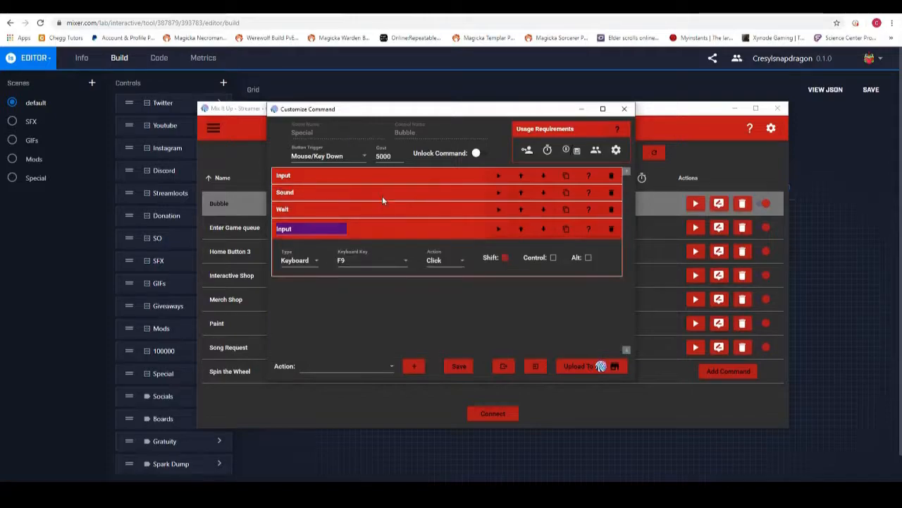
{"action": "left_click", "coordinate": [458, 366]}
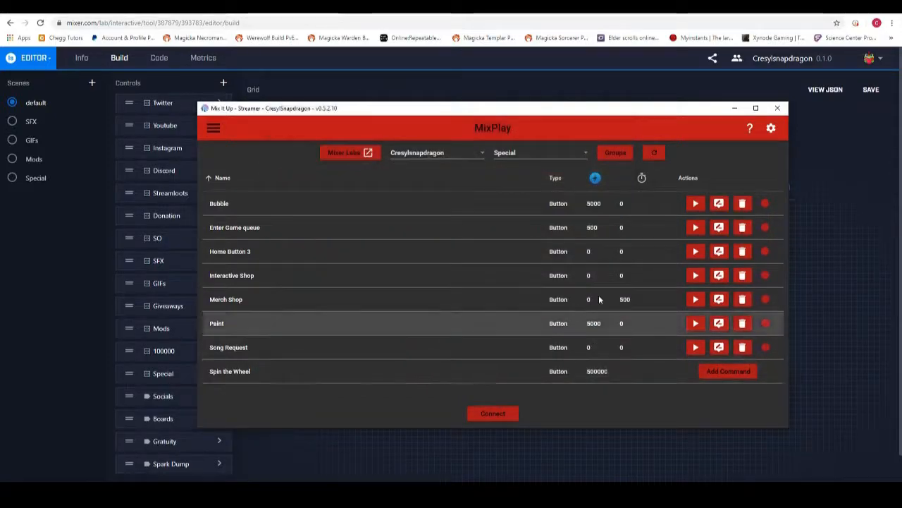
{"action": "left_click", "coordinate": [695, 203]}
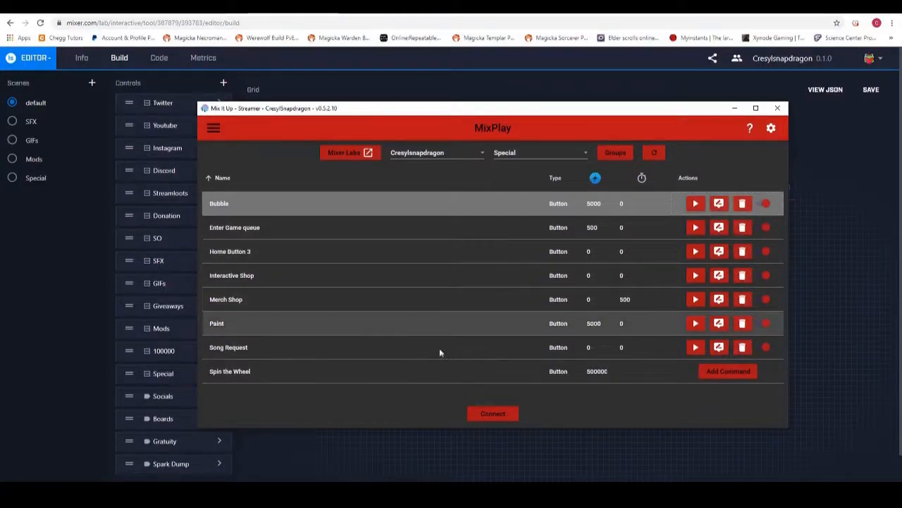
Add a Sound action to the Paint command and move it up between the first Input action and the Wait action.
{"action": "left_click", "coordinate": [718, 324]}
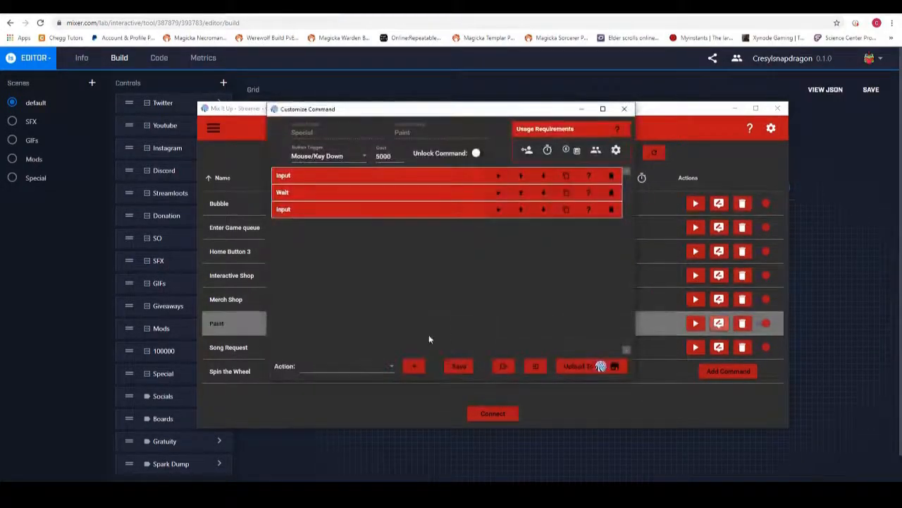
{"action": "left_click", "coordinate": [357, 364]}
{"action": "scroll", "coordinate": [337, 331], "scroll_direction": "up", "scroll_amount": 1}
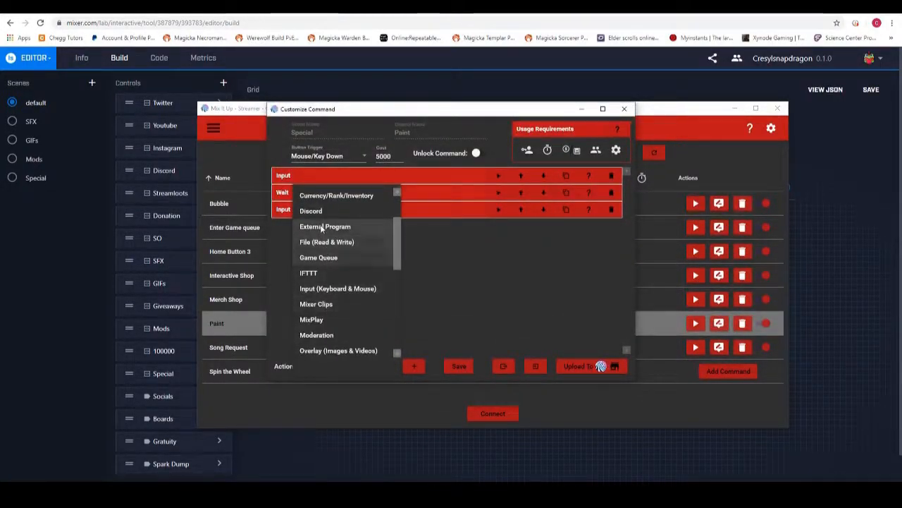
{"action": "scroll", "coordinate": [341, 269], "scroll_direction": "down", "scroll_amount": 5}
{"action": "left_click", "coordinate": [333, 226]}
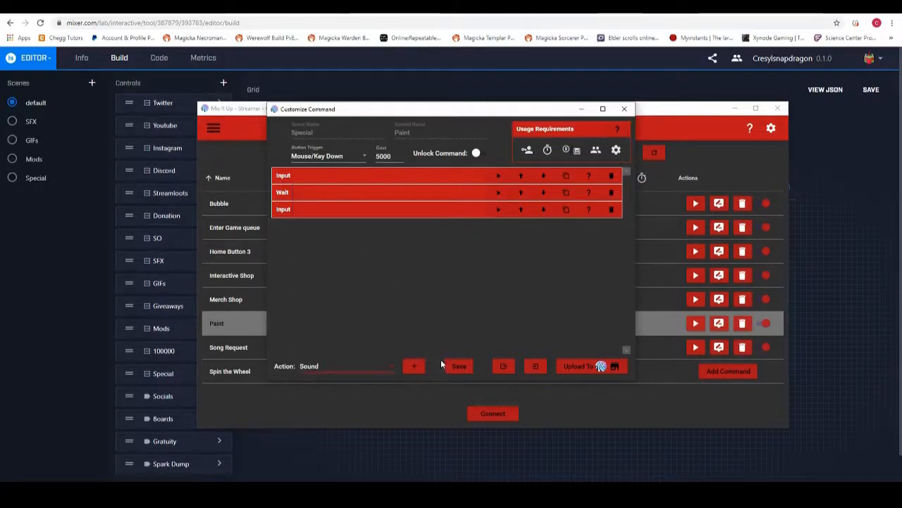
{"action": "left_click", "coordinate": [414, 366]}
{"action": "left_click", "coordinate": [520, 228]}
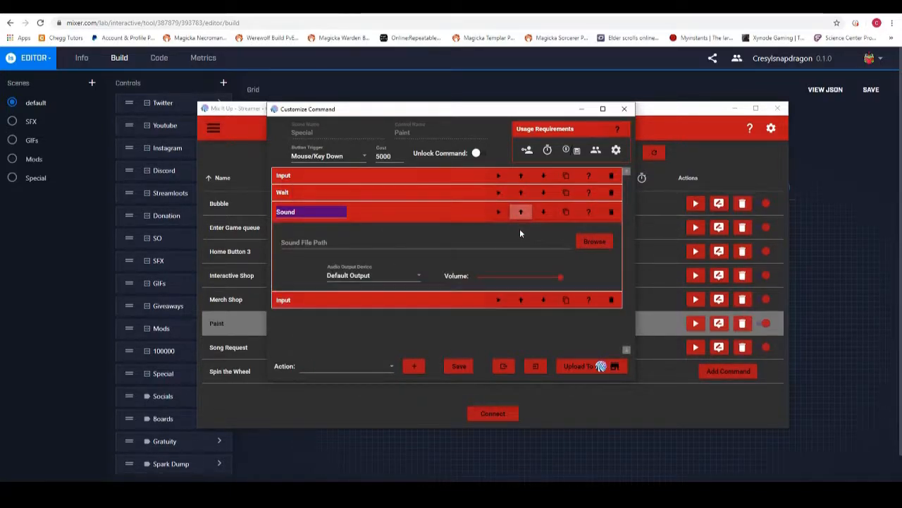
{"action": "left_click", "coordinate": [522, 213]}
Choose the ice_cream_paint_job MP3 from the Downloads folder as the Paint command's sound file.
{"action": "left_click", "coordinate": [597, 225]}
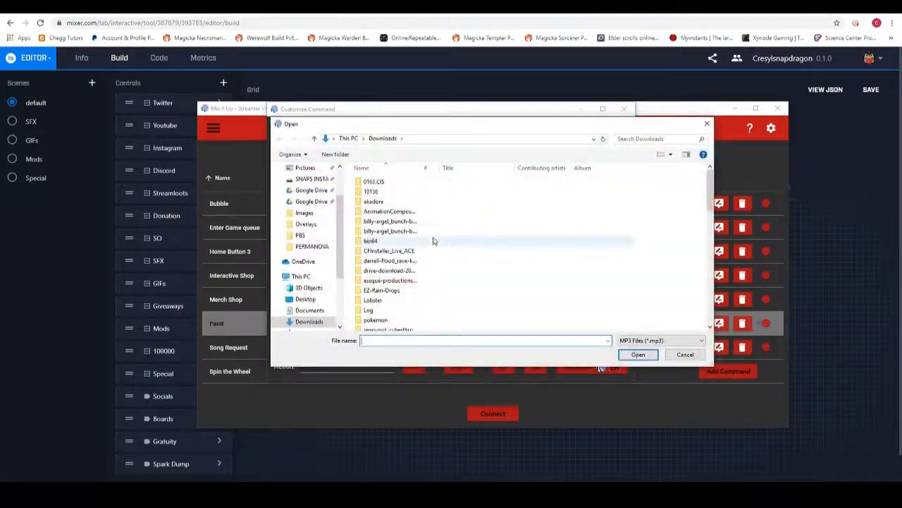
{"action": "scroll", "coordinate": [411, 250], "scroll_direction": "down", "scroll_amount": 5}
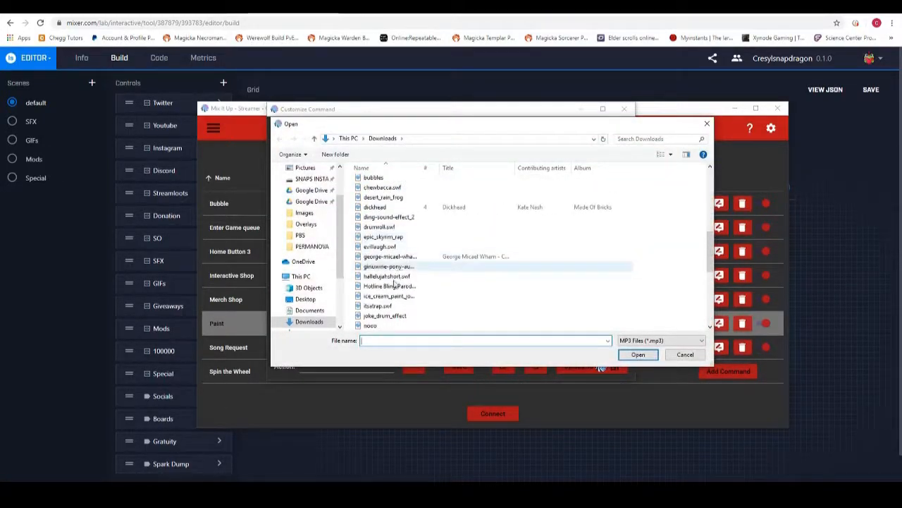
{"action": "double_click", "coordinate": [389, 296]}
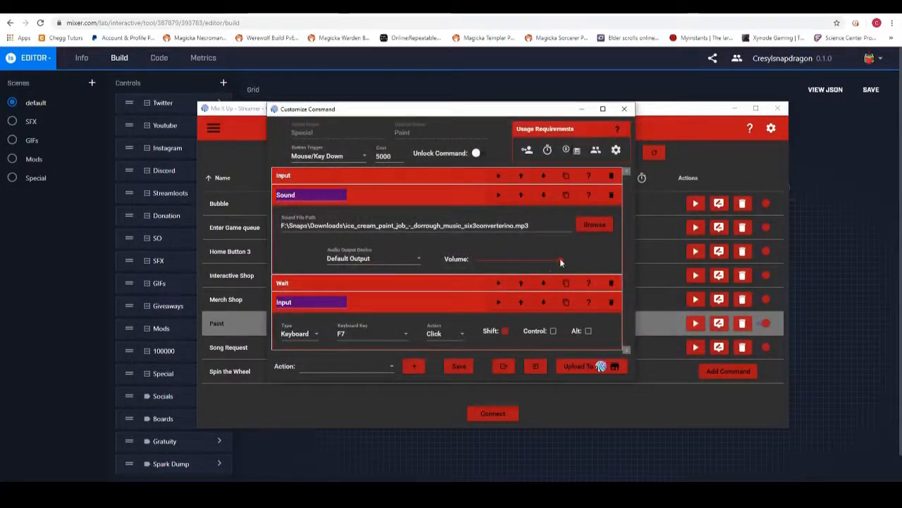
Lower the Paint command's Sound volume to about half, save the command and test it.
{"action": "left_click_drag", "start_coordinate": [535, 268], "coordinate": [522, 270]}
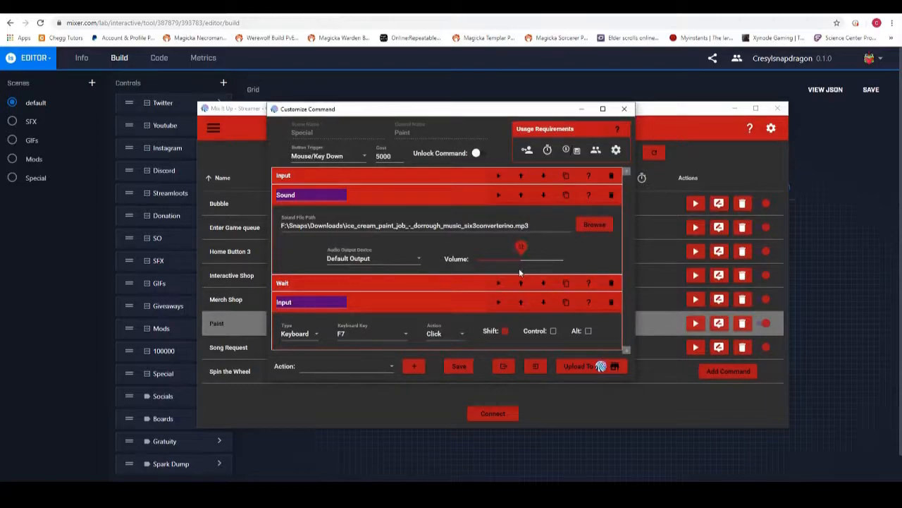
{"action": "left_click", "coordinate": [452, 366]}
{"action": "left_click", "coordinate": [691, 326]}
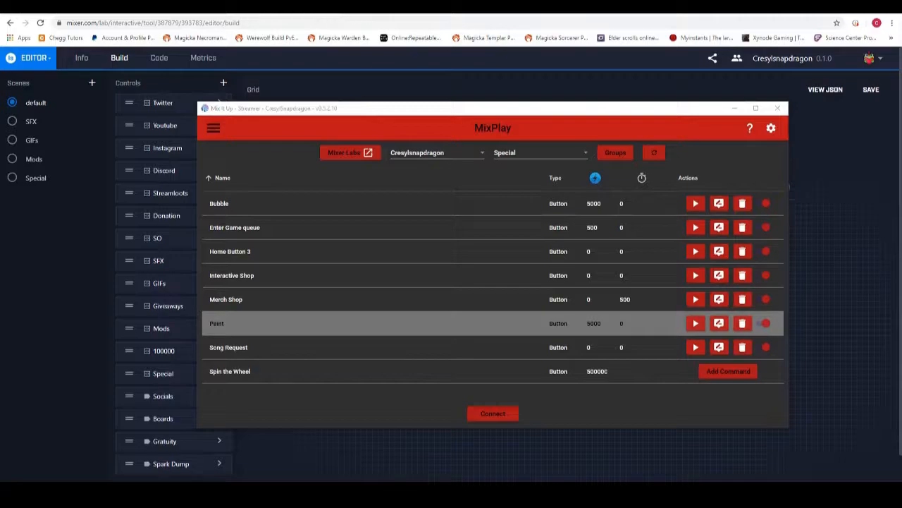
Switch to OBS, review the Loop option in the paint source's properties and accept the dialog.
{"action": "mouse_move", "coordinate": [901, 137]}
{"action": "left_mouse_down"}
{"action": "mouse_move", "coordinate": [591, 136]}
{"action": "mouse_move", "coordinate": [529, 124]}
{"action": "left_mouse_up"}
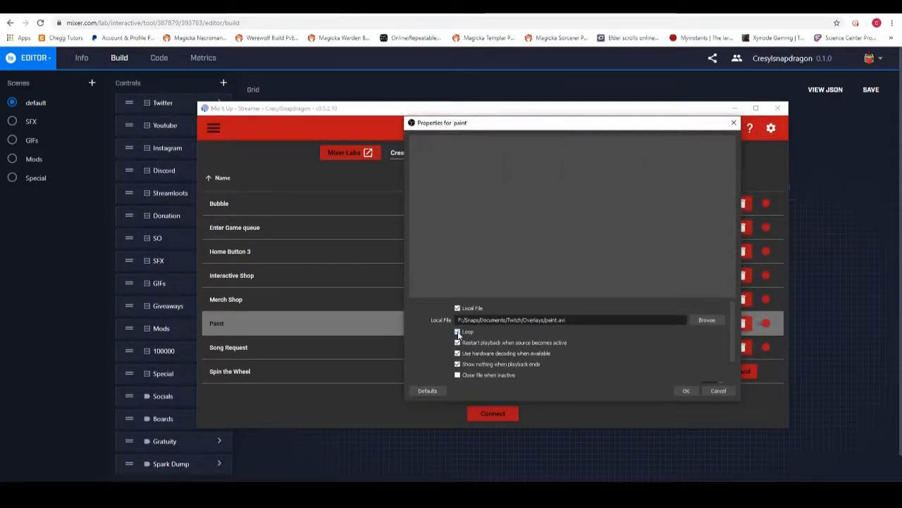
{"action": "left_click", "coordinate": [684, 392]}
Adjust the duration of the Paint command's Wait action in Mix It Up, save the command and test it.
{"action": "left_click", "coordinate": [719, 324]}
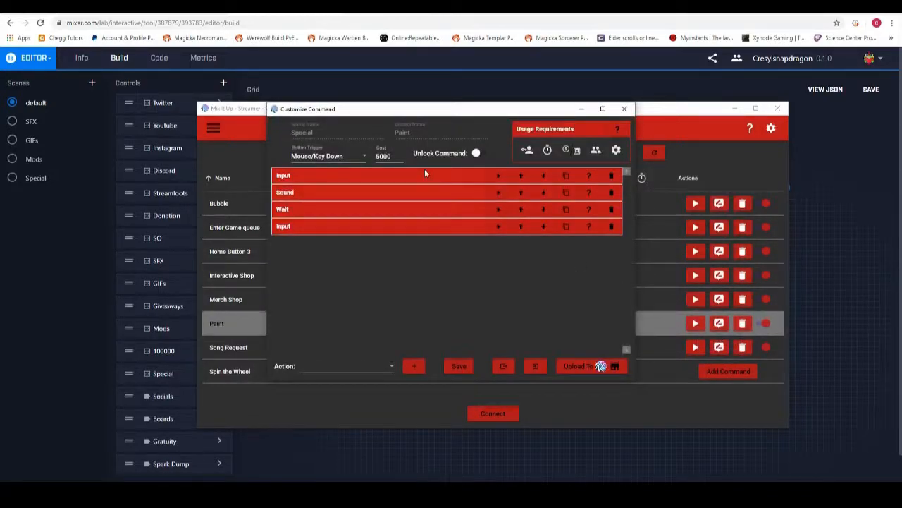
{"action": "left_click", "coordinate": [364, 209]}
{"action": "left_click", "coordinate": [324, 242]}
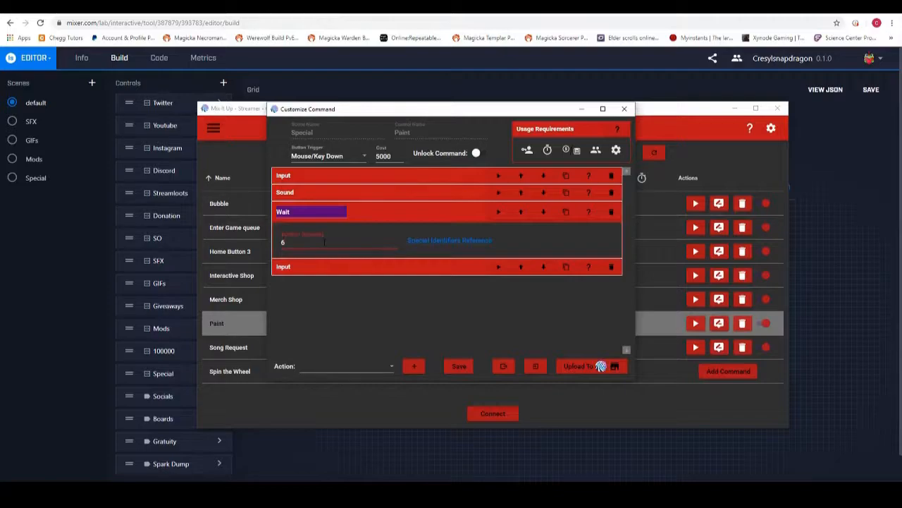
{"action": "left_click", "coordinate": [459, 366]}
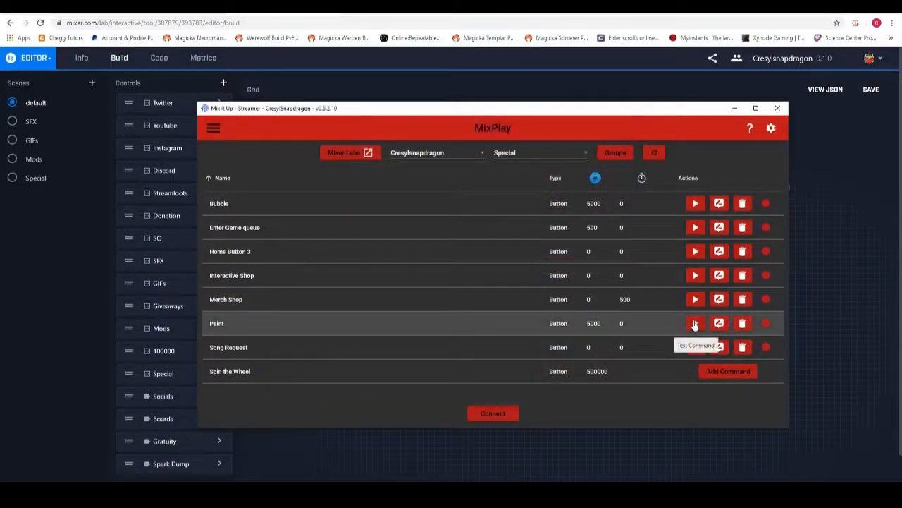
{"action": "left_click", "coordinate": [695, 324]}
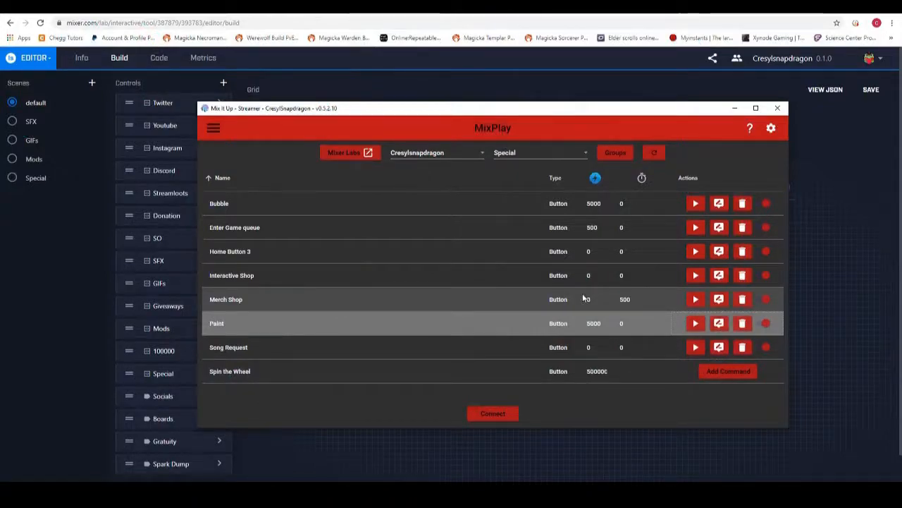
Set the Paint command's Wait duration to 12 seconds, save the command and run it again.
{"action": "left_click", "coordinate": [718, 323]}
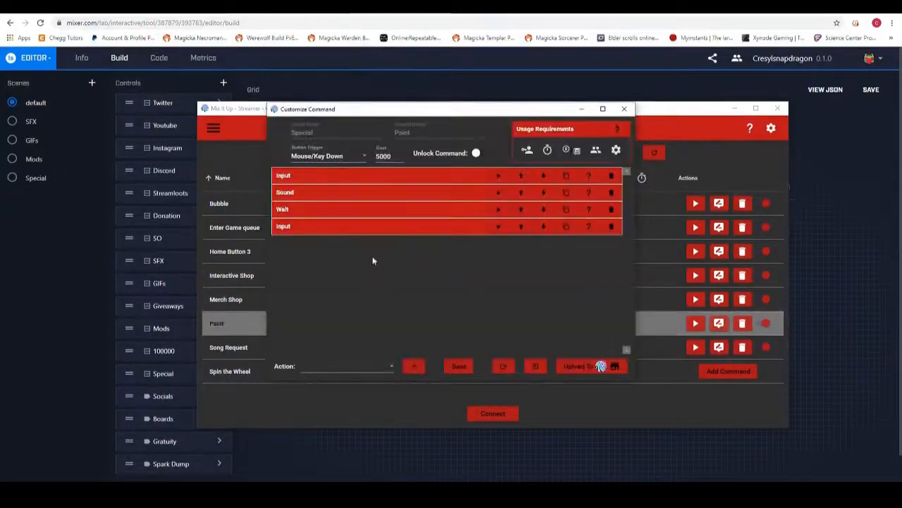
{"action": "left_click", "coordinate": [363, 211]}
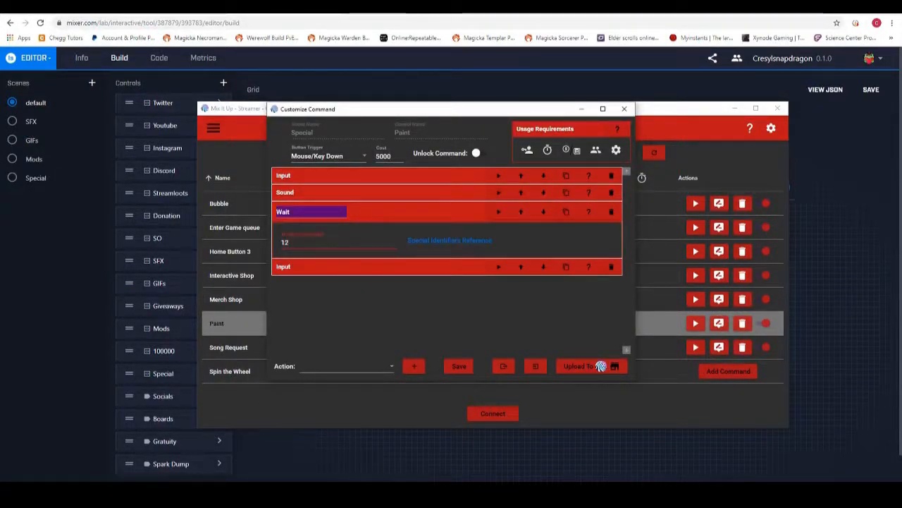
{"action": "left_click", "coordinate": [452, 369]}
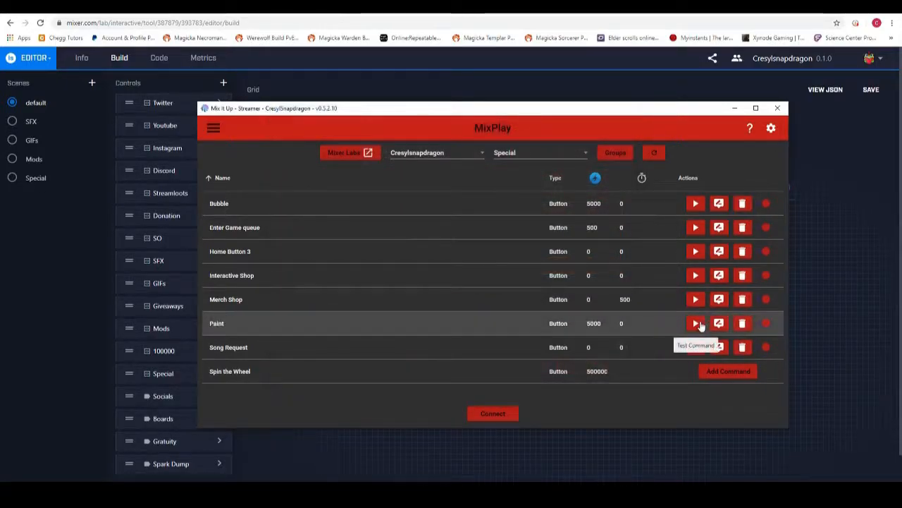
{"action": "left_click", "coordinate": [696, 324]}
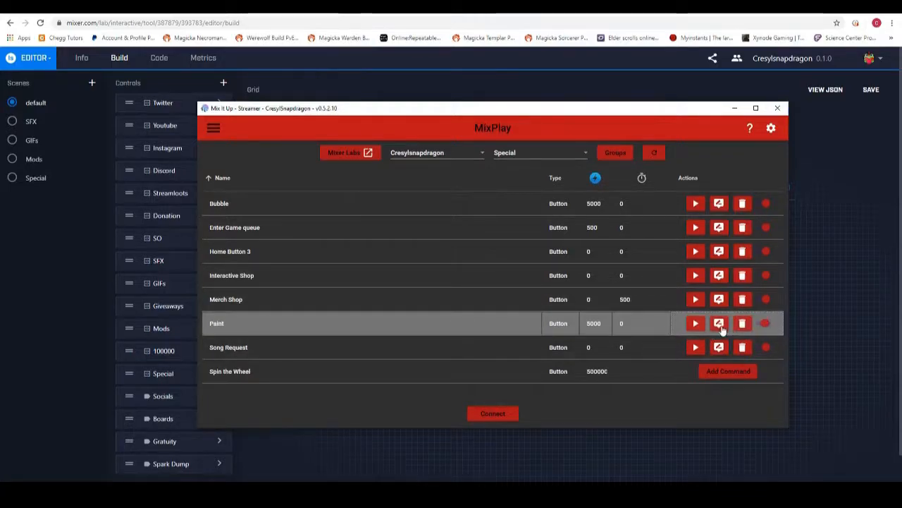
Reopen the Paint command's Wait action to fine-tune its duration and save the command.
{"action": "left_click", "coordinate": [719, 323]}
{"action": "left_click", "coordinate": [363, 211]}
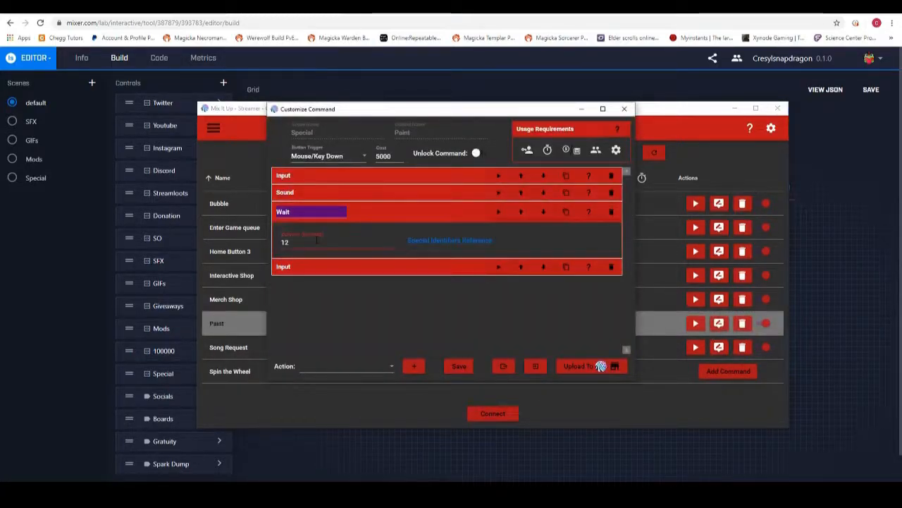
{"action": "left_click", "coordinate": [459, 366]}
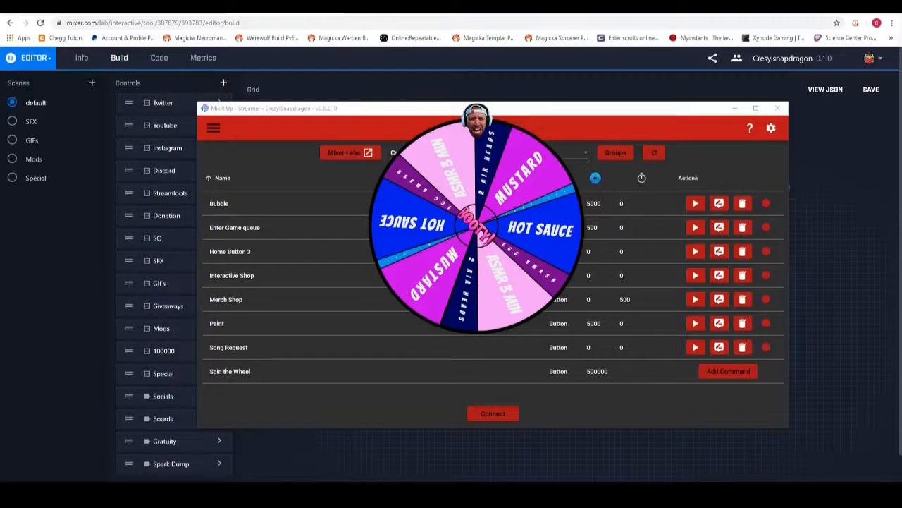
Look at the Streamlabs entry on the Services page and return to the MixPlay command list.
{"action": "left_click", "coordinate": [214, 131]}
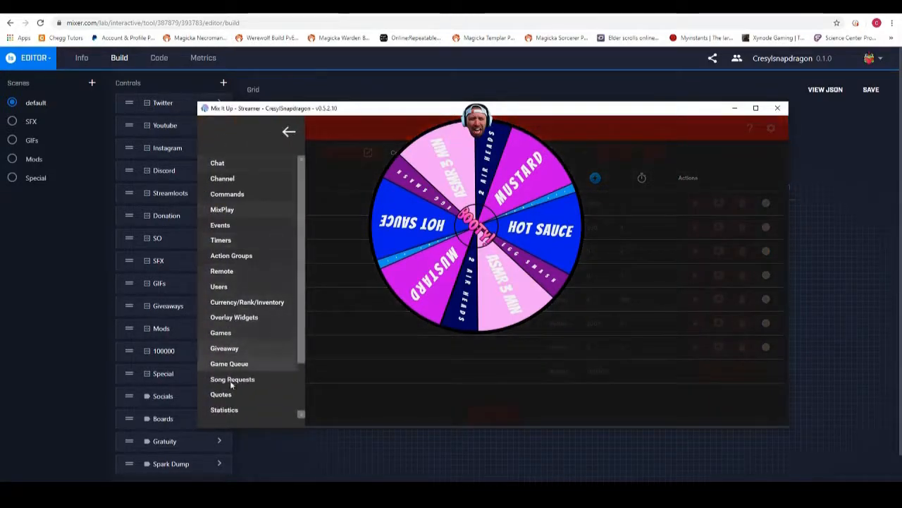
{"action": "scroll", "coordinate": [238, 371], "scroll_direction": "down", "scroll_amount": 3}
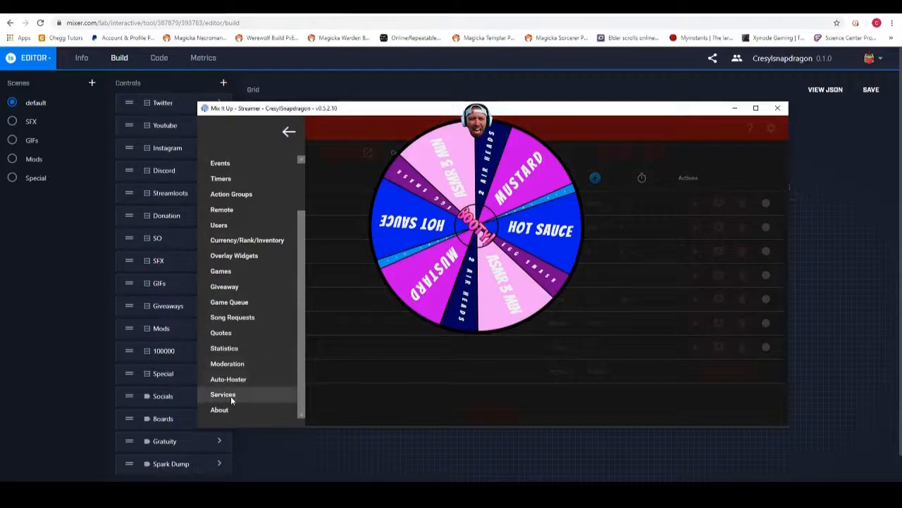
{"action": "left_click", "coordinate": [230, 396]}
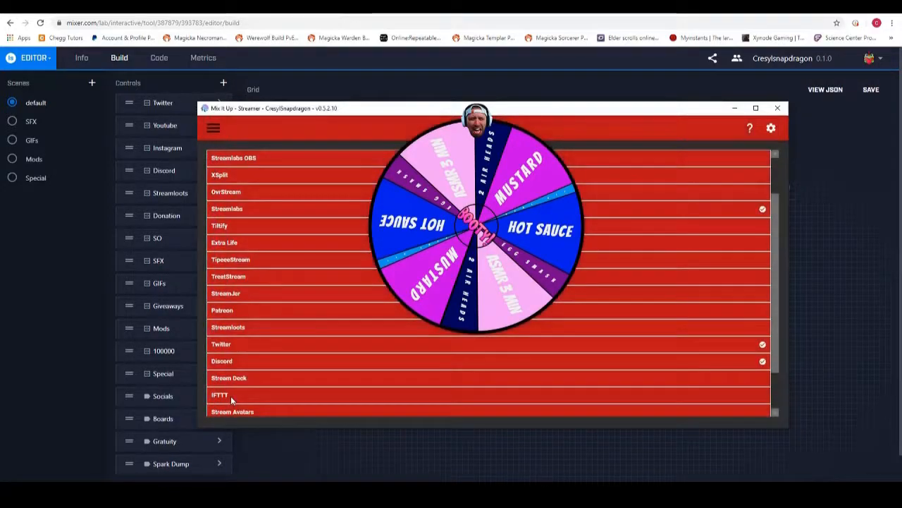
{"action": "left_click", "coordinate": [313, 209]}
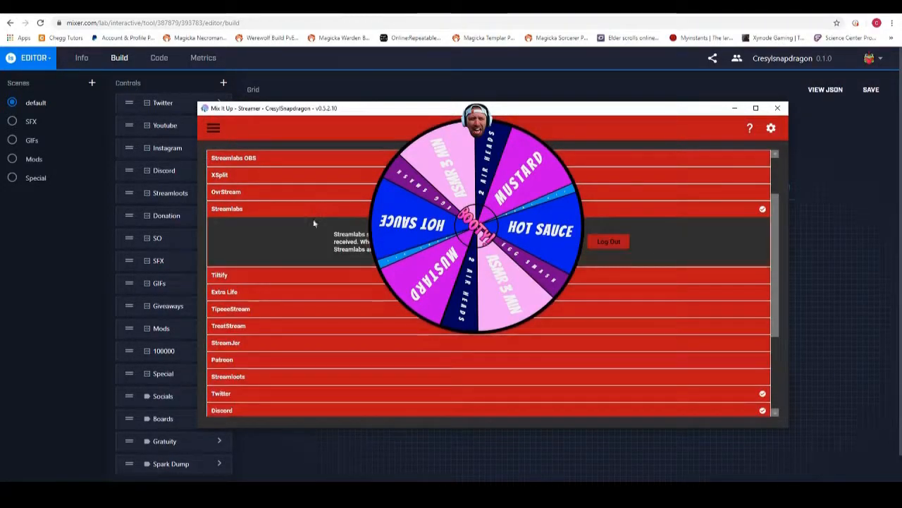
{"action": "left_click", "coordinate": [214, 128]}
{"action": "scroll", "coordinate": [237, 282], "scroll_direction": "up", "scroll_amount": 3}
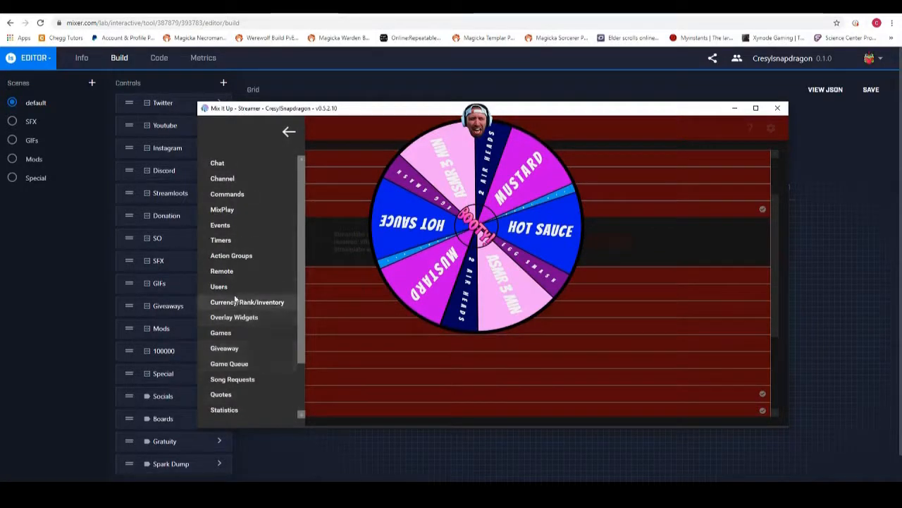
{"action": "left_click", "coordinate": [230, 210]}
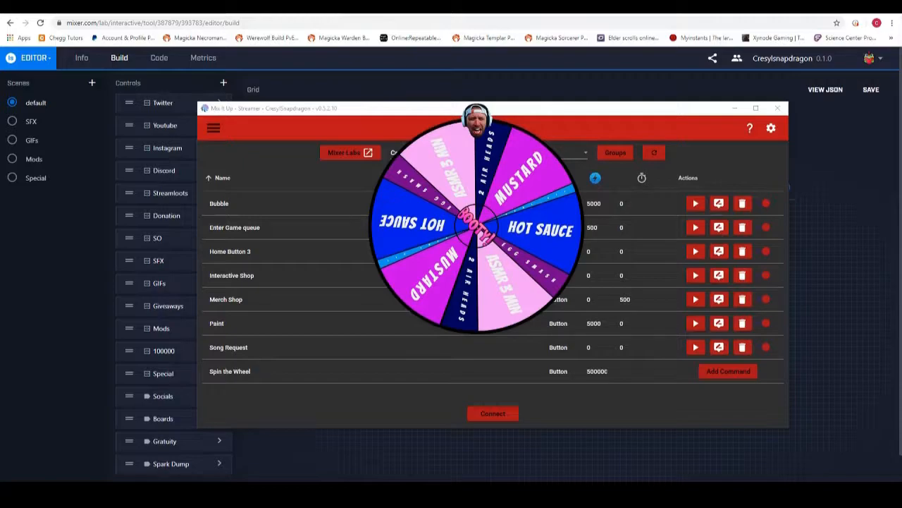
Switch to the OBS Hotkeys settings, set up the wheel source's show and hide hotkeys, and apply the changes.
{"action": "left_click_drag", "start_coordinate": [439, 118], "coordinate": [409, 64]}
{"action": "left_click", "coordinate": [315, 185]}
{"action": "scroll", "coordinate": [487, 233], "scroll_direction": "down", "scroll_amount": 4}
{"action": "scroll", "coordinate": [549, 233], "scroll_direction": "down", "scroll_amount": 2}
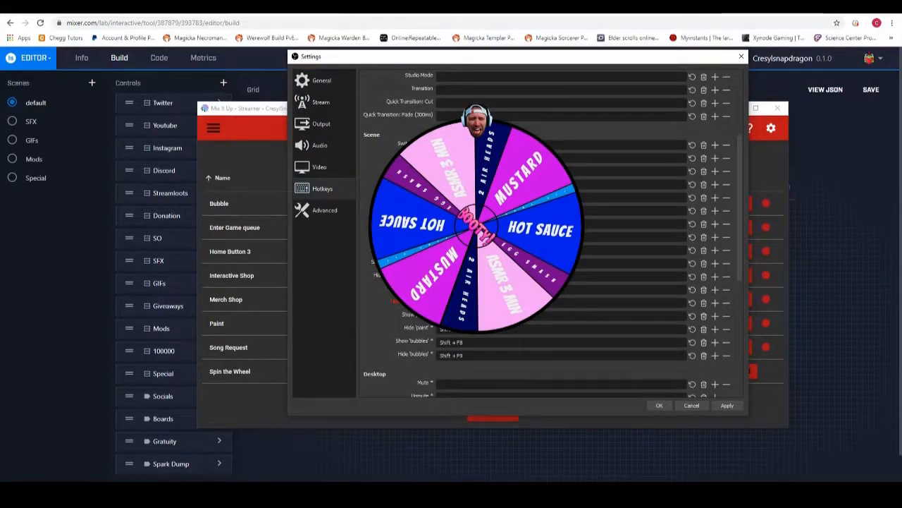
{"action": "left_click", "coordinate": [727, 406]}
{"action": "left_click", "coordinate": [659, 405]}
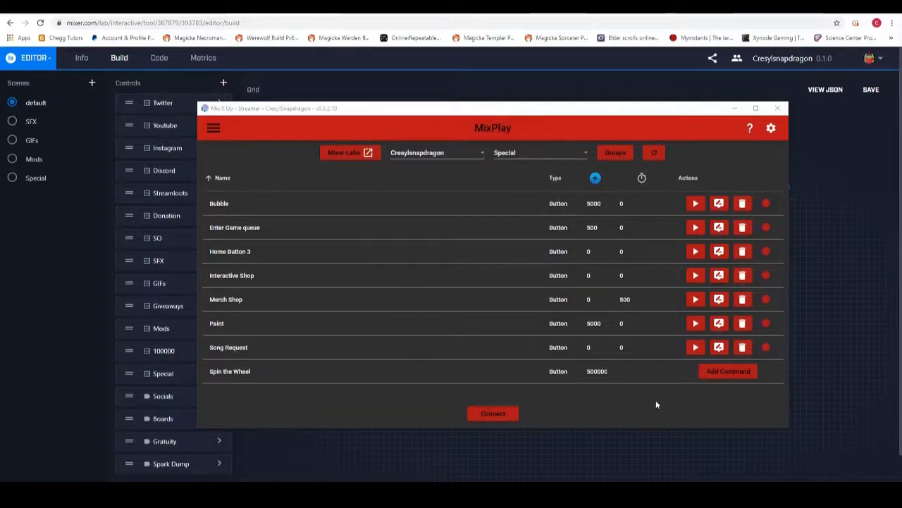
Create a command for the Spin the Wheel button in Mix It Up and add an Input (Keyboard & Mouse) action.
{"action": "left_click", "coordinate": [714, 373]}
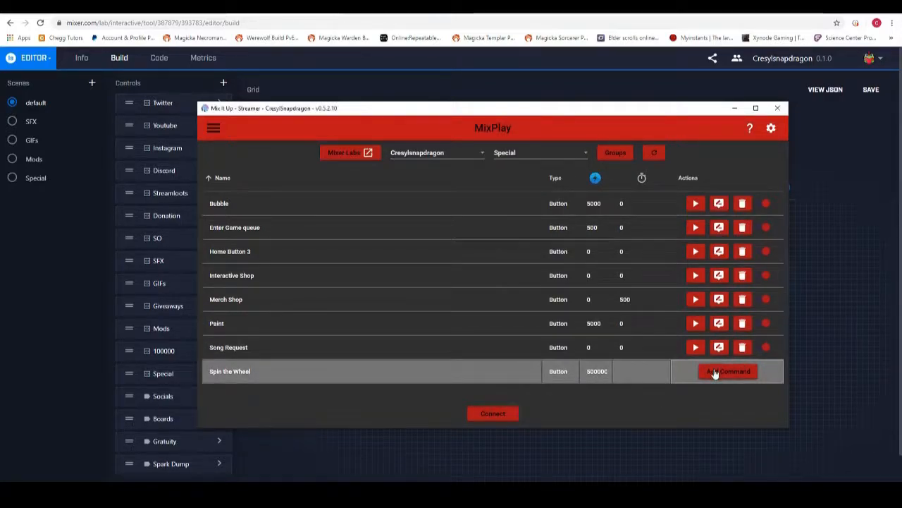
{"action": "left_click", "coordinate": [471, 296]}
{"action": "left_click", "coordinate": [386, 365]}
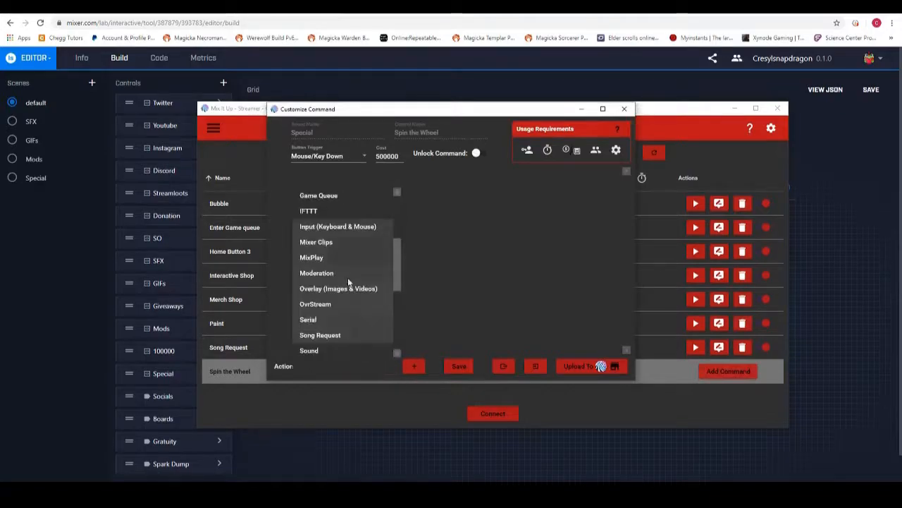
{"action": "left_click", "coordinate": [346, 227]}
{"action": "left_click", "coordinate": [414, 366]}
Configure the Spin the Wheel command's Input action as a Keyboard F4 Click with Shift enabled.
{"action": "left_click", "coordinate": [302, 209]}
{"action": "left_click", "coordinate": [295, 225]}
{"action": "left_click", "coordinate": [357, 210]}
{"action": "scroll", "coordinate": [369, 308], "scroll_direction": "down", "scroll_amount": 10}
{"action": "scroll", "coordinate": [345, 310], "scroll_direction": "up", "scroll_amount": 5}
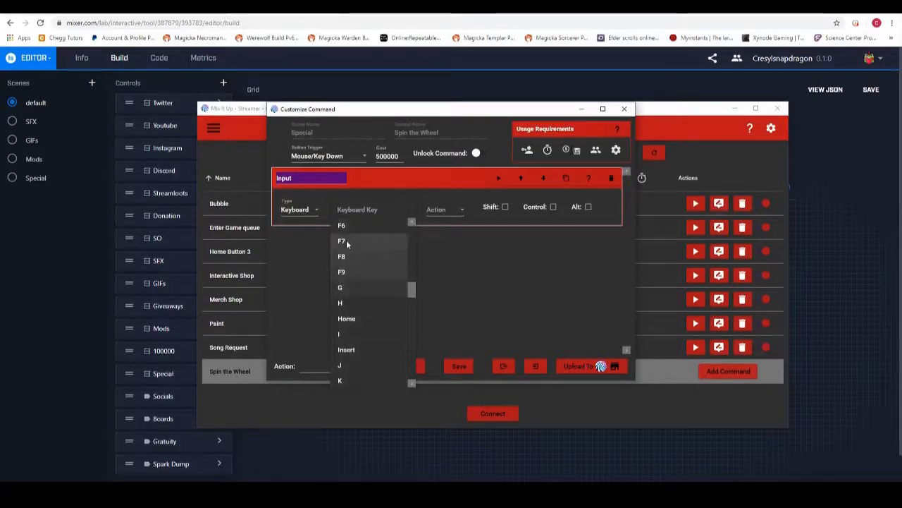
{"action": "left_click", "coordinate": [345, 250]}
{"action": "left_click", "coordinate": [434, 209]}
{"action": "left_click", "coordinate": [435, 225]}
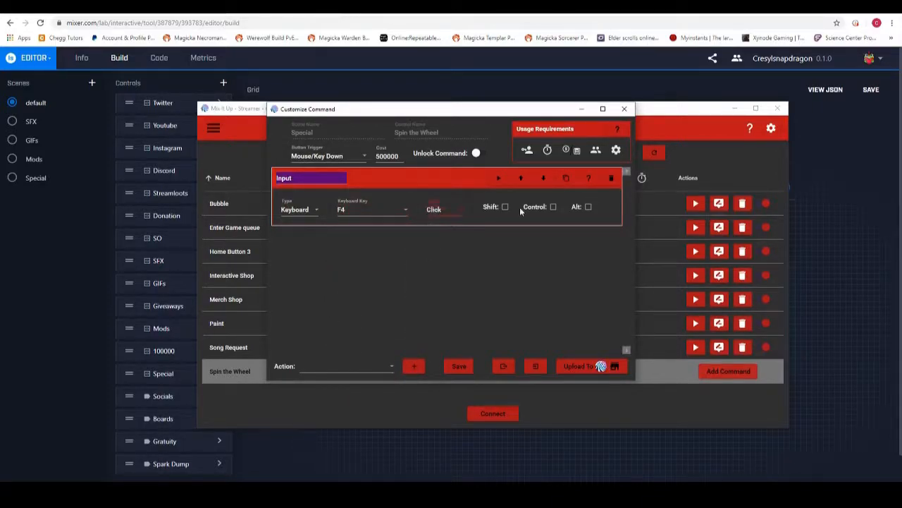
Add a Streamlabs action to the command and set its type to Spin the Wheel.
{"action": "left_click", "coordinate": [381, 365]}
{"action": "scroll", "coordinate": [336, 259], "scroll_direction": "down", "scroll_amount": 5}
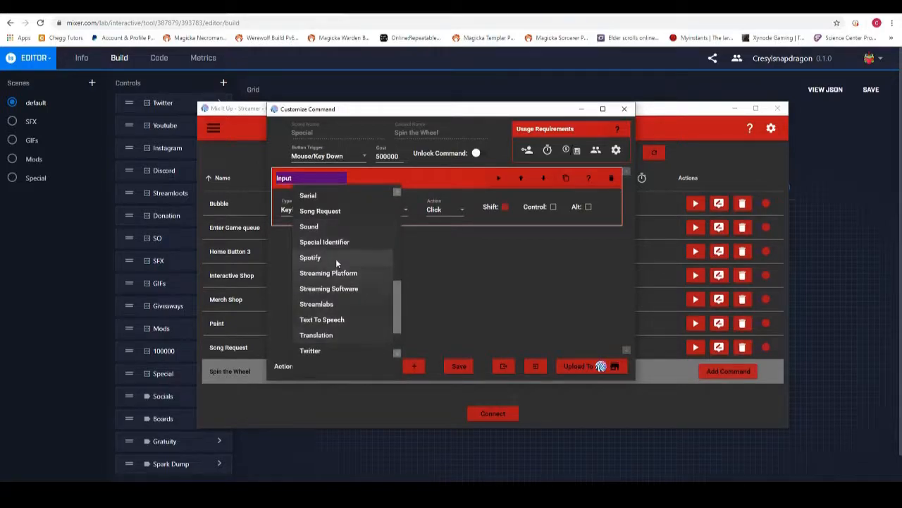
{"action": "left_click", "coordinate": [426, 280]}
{"action": "left_click", "coordinate": [322, 363]}
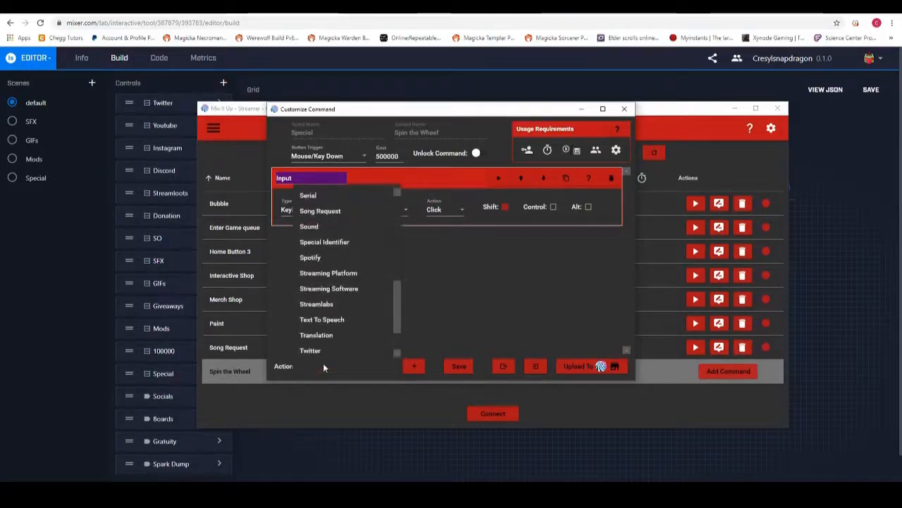
{"action": "scroll", "coordinate": [332, 258], "scroll_direction": "down", "scroll_amount": 3}
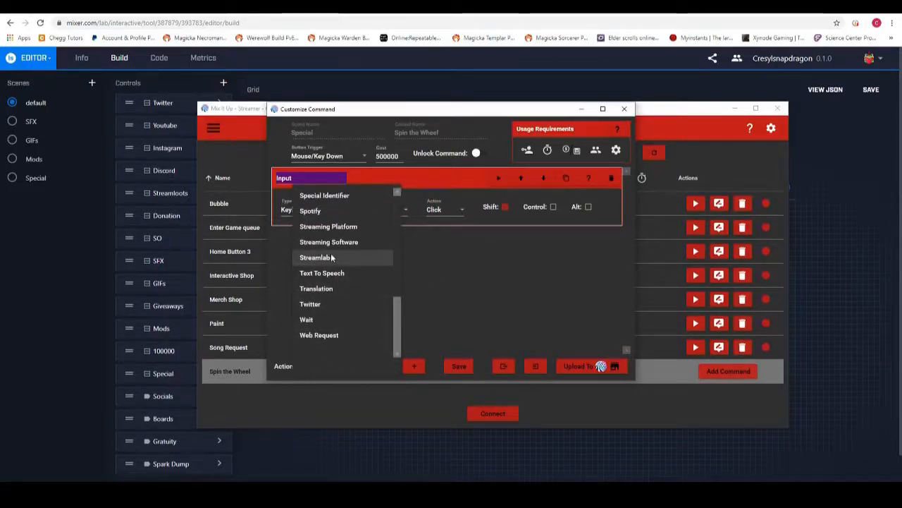
{"action": "left_click", "coordinate": [332, 258]}
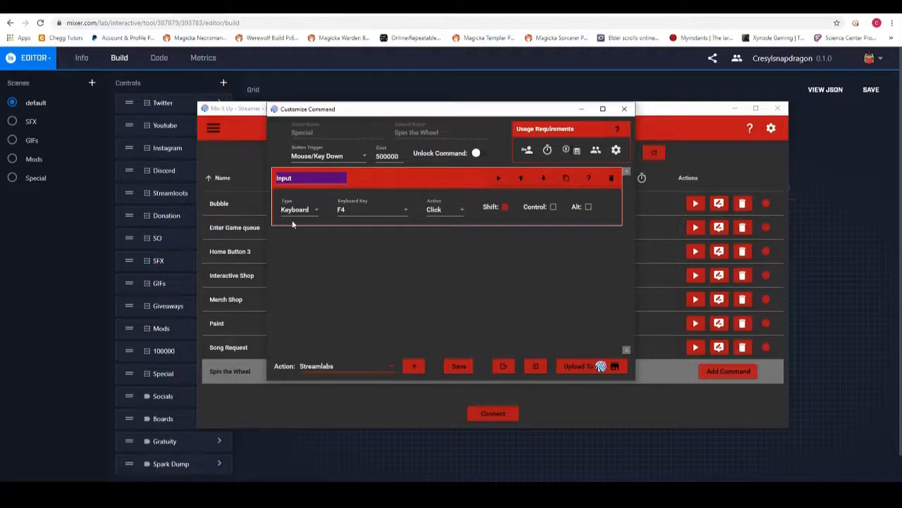
{"action": "left_click", "coordinate": [414, 366]}
{"action": "left_click", "coordinate": [330, 231]}
{"action": "left_click", "coordinate": [322, 240]}
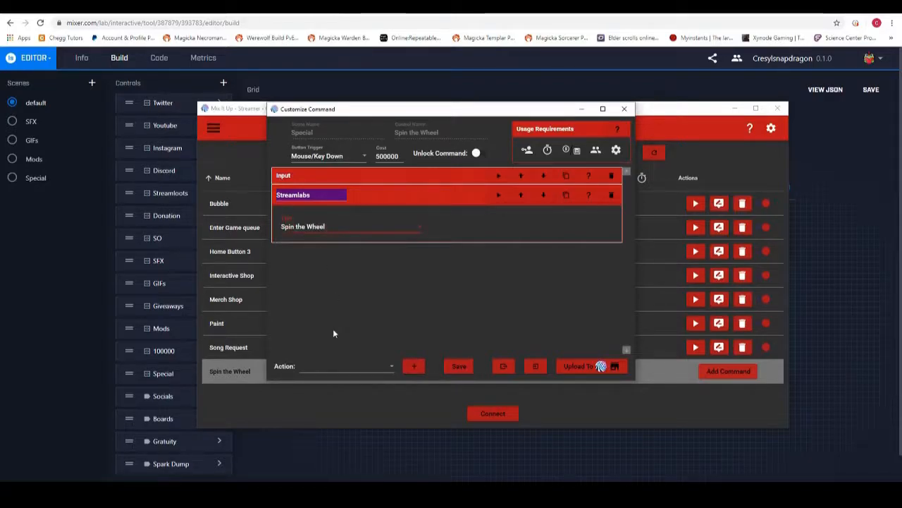
Add a Wait action after the Streamlabs action and set its duration to 15 seconds.
{"action": "left_click", "coordinate": [337, 364]}
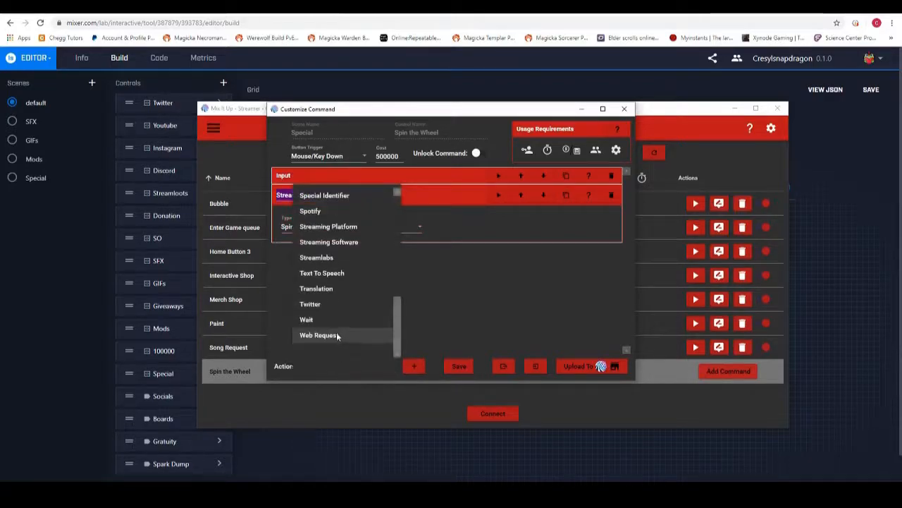
{"action": "left_click", "coordinate": [308, 366]}
{"action": "left_click", "coordinate": [414, 367]}
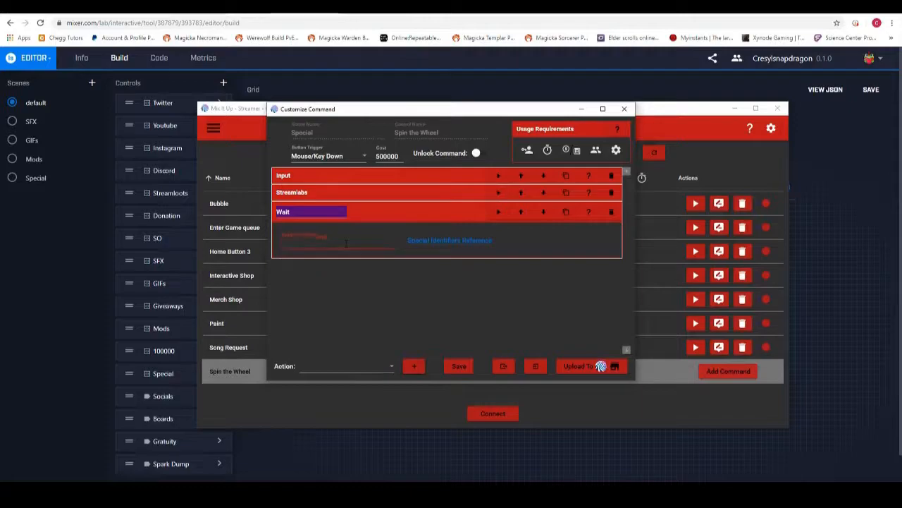
{"action": "type", "text": "5"}
Add a second Input (Keyboard & Mouse) action after the Wait and set its type to Keyboard.
{"action": "left_click", "coordinate": [327, 366]}
{"action": "scroll", "coordinate": [329, 319], "scroll_direction": "up", "scroll_amount": 5}
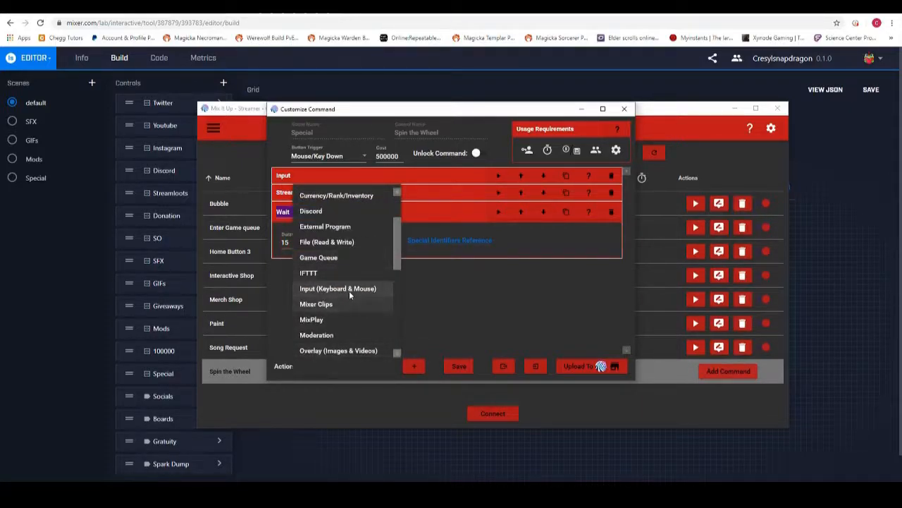
{"action": "left_click", "coordinate": [338, 289]}
{"action": "left_click", "coordinate": [414, 367]}
{"action": "left_click", "coordinate": [305, 270]}
{"action": "left_click", "coordinate": [294, 275]}
Set the second Input action to F5 with the Click action and Shift enabled, and save the command.
{"action": "left_click", "coordinate": [360, 260]}
{"action": "scroll", "coordinate": [375, 334], "scroll_direction": "down", "scroll_amount": 8}
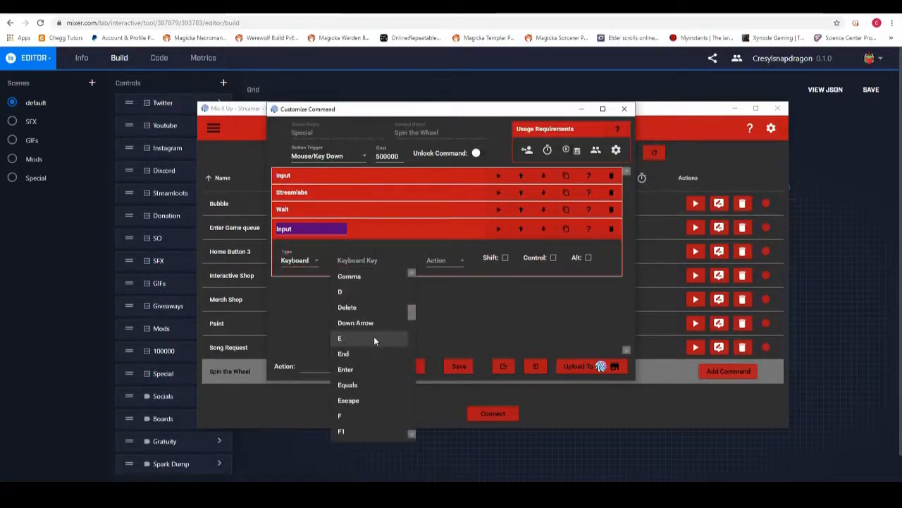
{"action": "left_click", "coordinate": [349, 398]}
{"action": "left_click", "coordinate": [442, 262]}
{"action": "left_click", "coordinate": [442, 273]}
{"action": "left_click", "coordinate": [506, 258]}
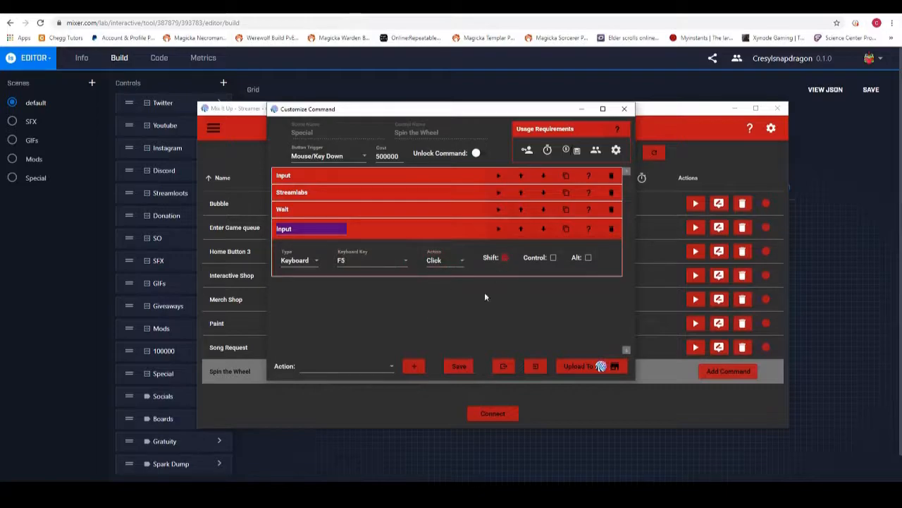
{"action": "left_click", "coordinate": [456, 366]}
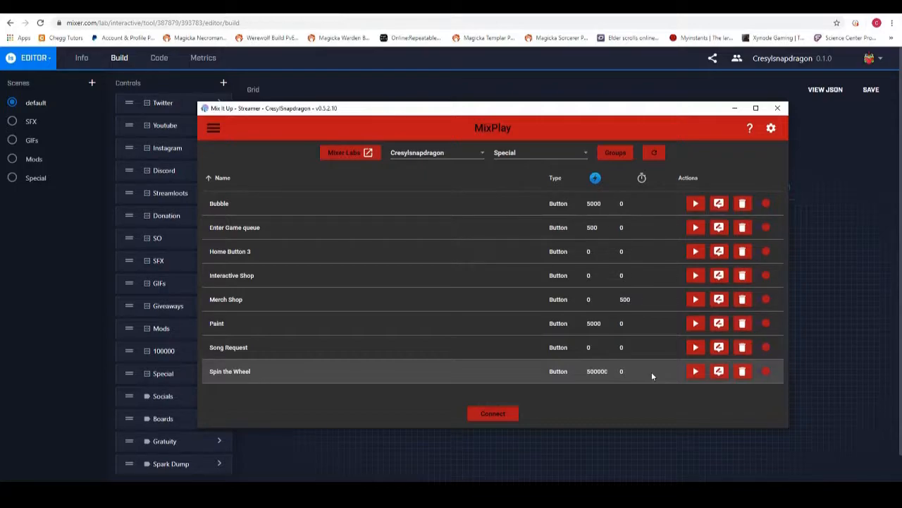
Test-run the Spin the Wheel command, and refresh and connect the MixPlay project.
{"action": "left_click", "coordinate": [695, 371]}
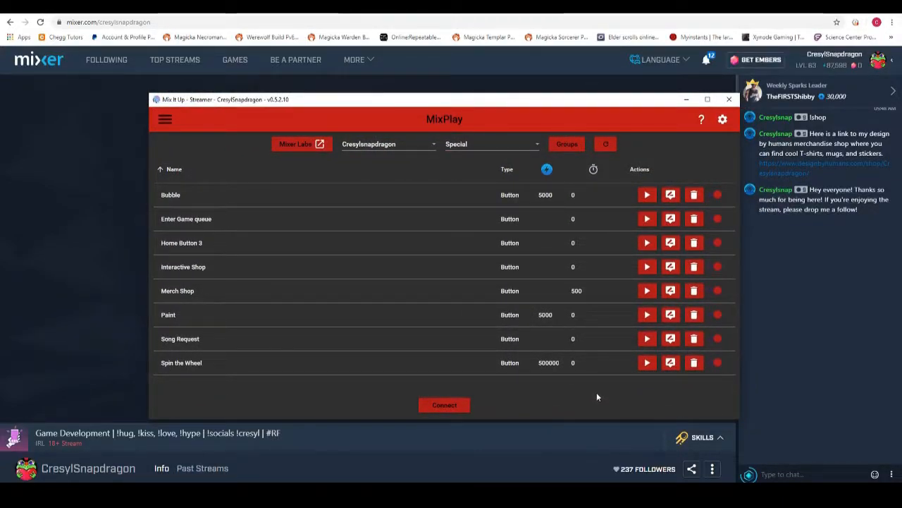
{"action": "left_click", "coordinate": [607, 145]}
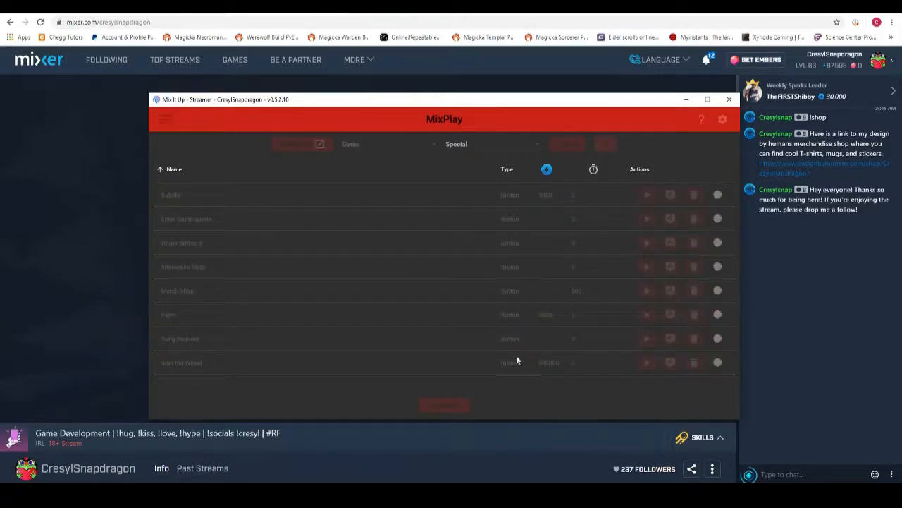
{"action": "left_click", "coordinate": [448, 407]}
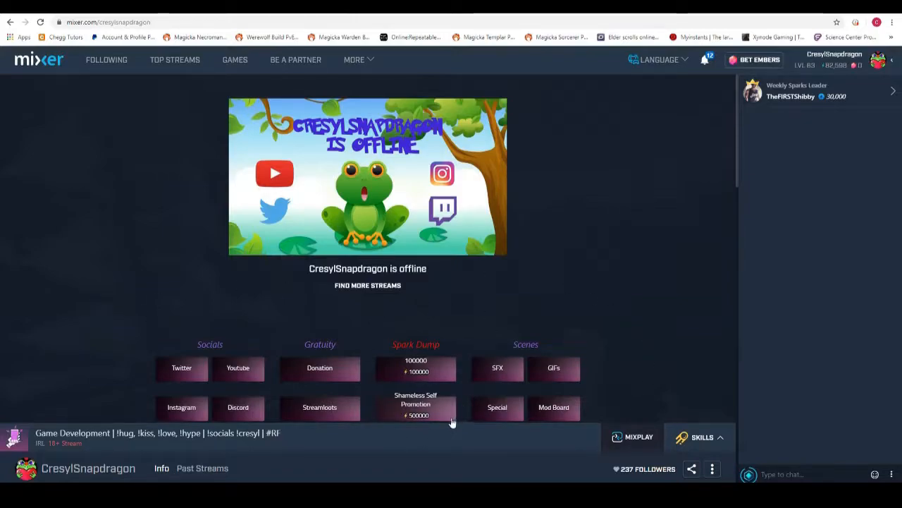
On the Mixer channel page, try moving between the Special and home scenes and trigger the Paint overlay button.
{"action": "left_click", "coordinate": [498, 407]}
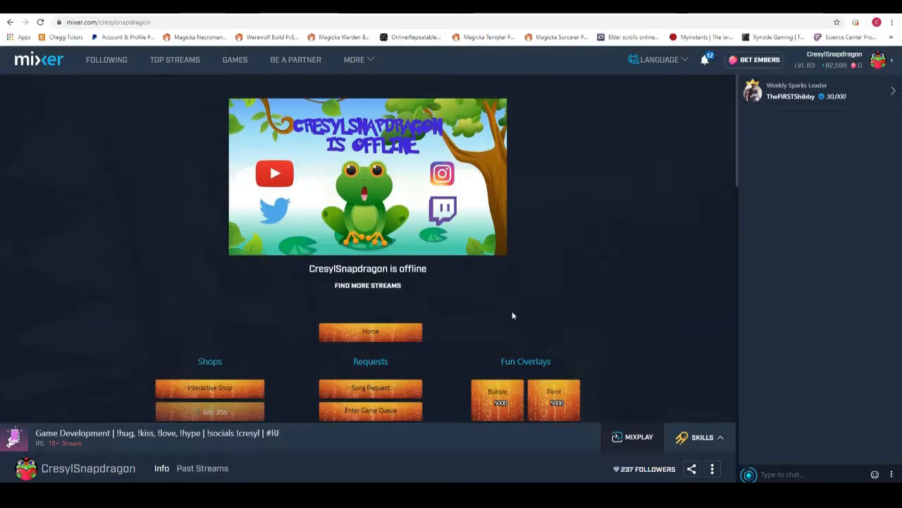
{"action": "left_click", "coordinate": [354, 332]}
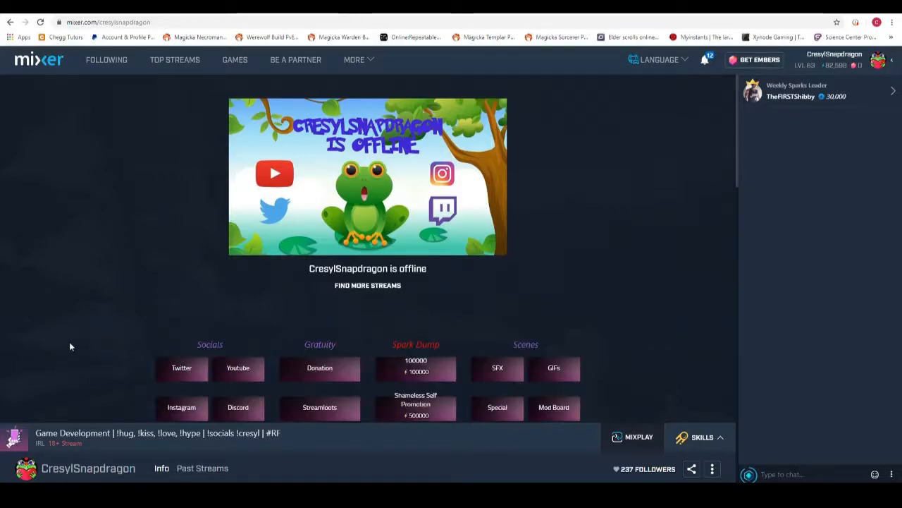
{"action": "left_click", "coordinate": [509, 412]}
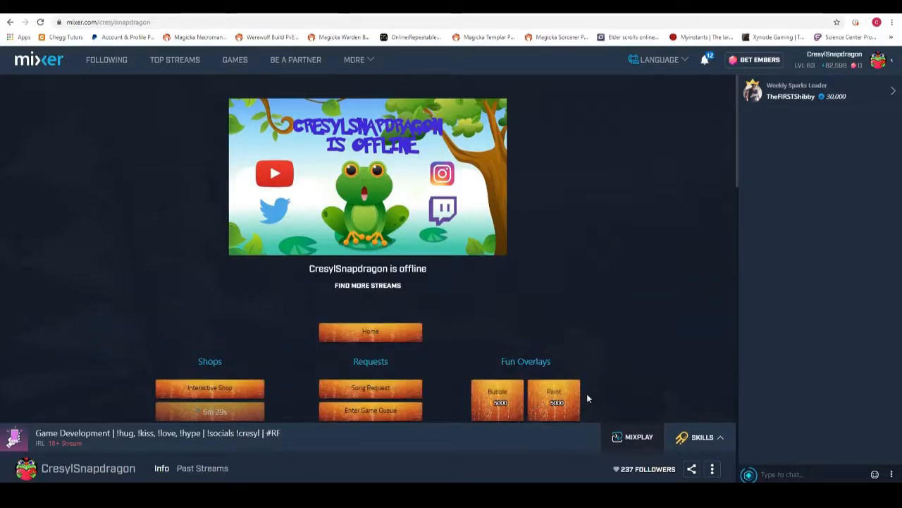
{"action": "left_click", "coordinate": [541, 403]}
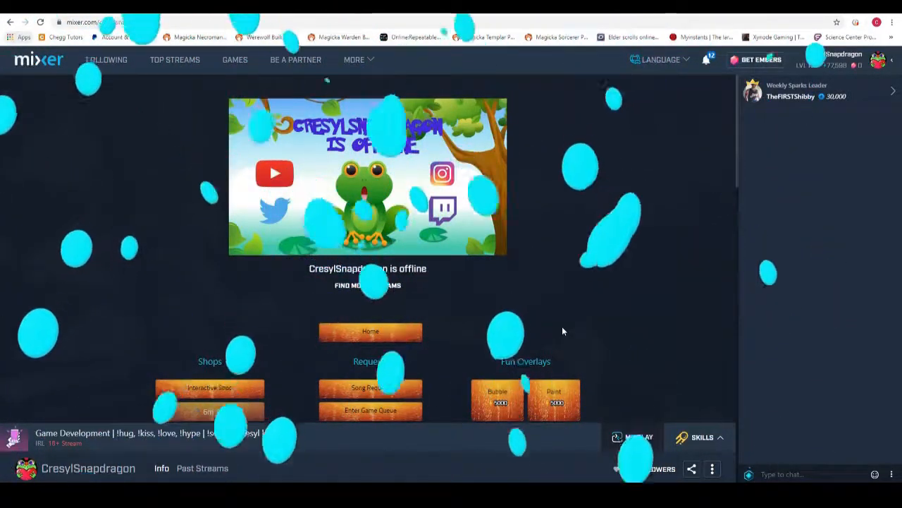
Test the Song Request, Enter Game Queue and Interactive Shop buttons in the Special scene.
{"action": "left_click", "coordinate": [383, 387]}
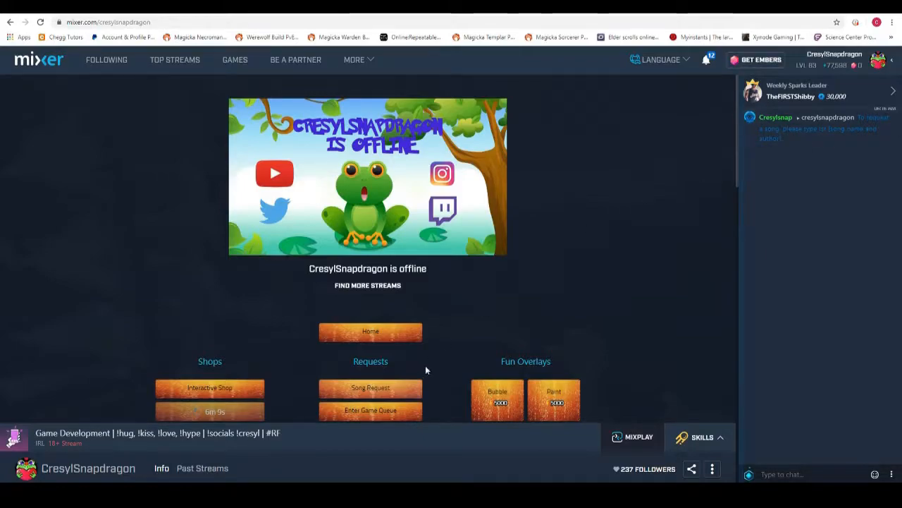
{"action": "left_click", "coordinate": [367, 415]}
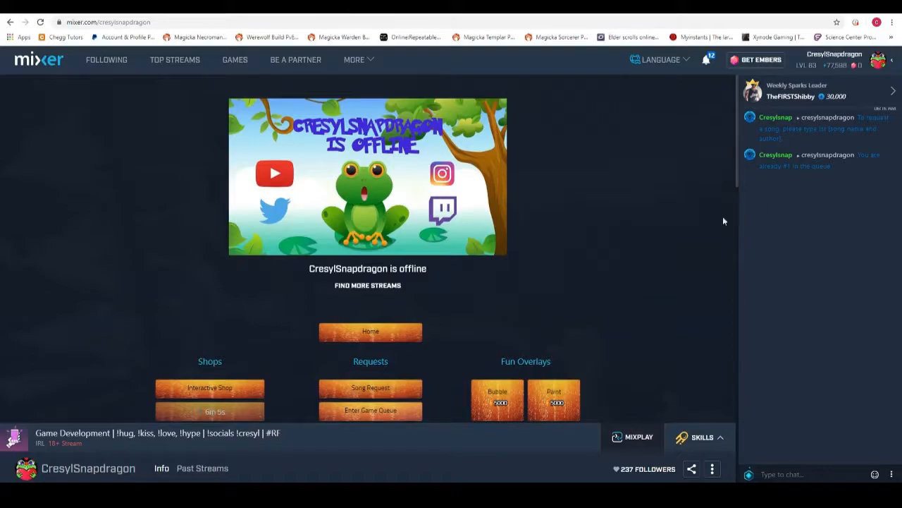
{"action": "left_click", "coordinate": [210, 384]}
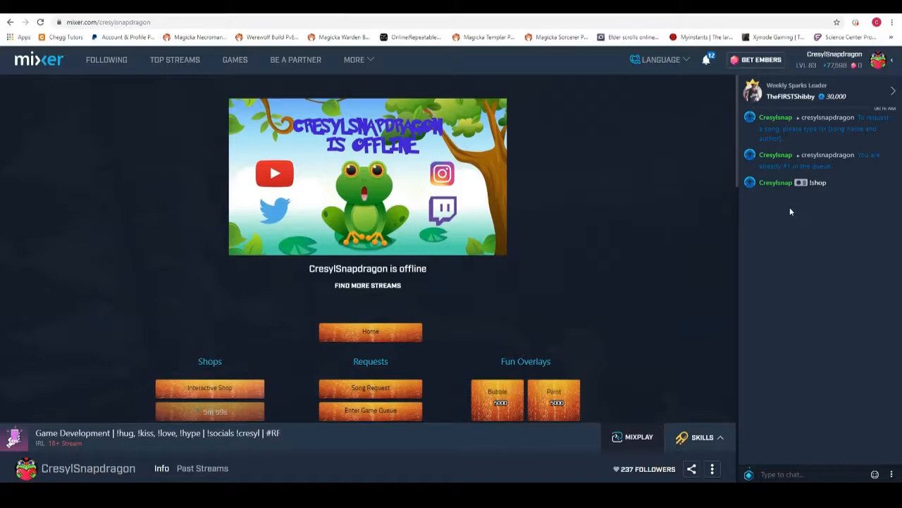
Switch to Mix It Up and review the !shop reply in Chat and the Currency/Rank/Inventory list.
{"action": "key", "text": "alt+Tab"}
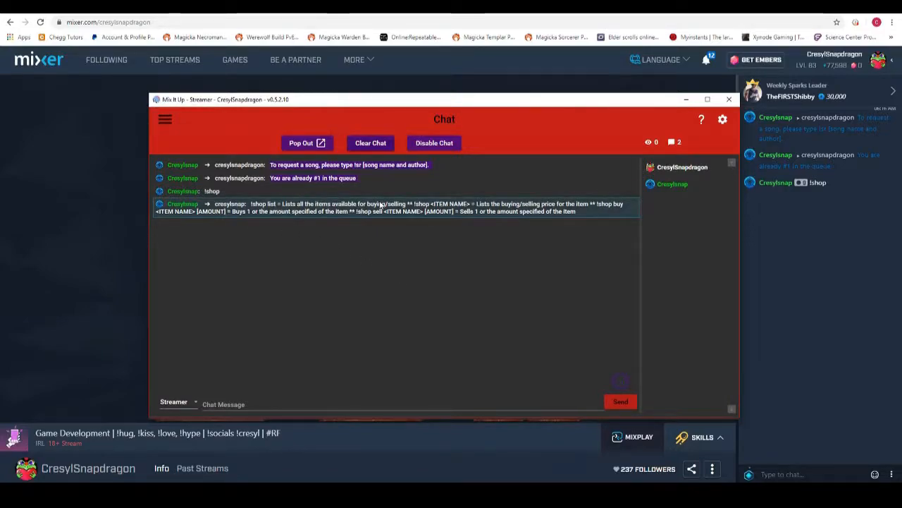
{"action": "left_click", "coordinate": [170, 120]}
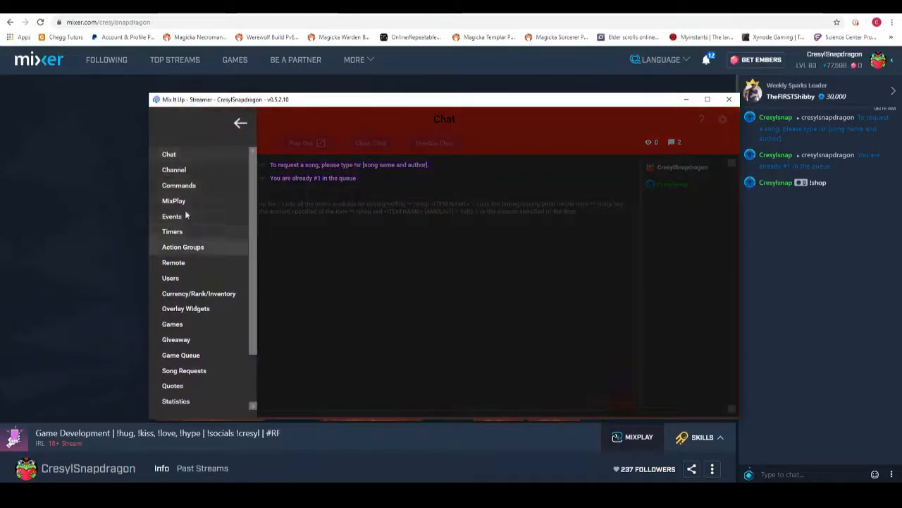
{"action": "left_click", "coordinate": [196, 293]}
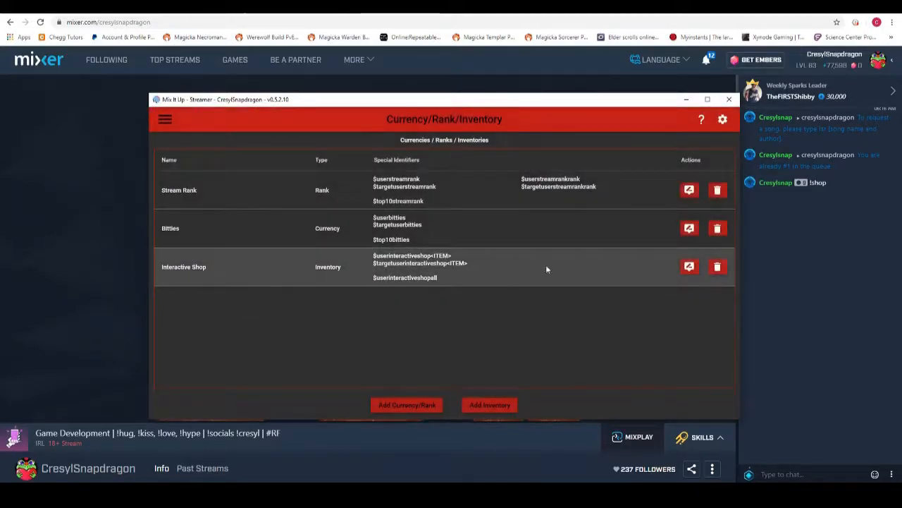
{"action": "left_click", "coordinate": [166, 119]}
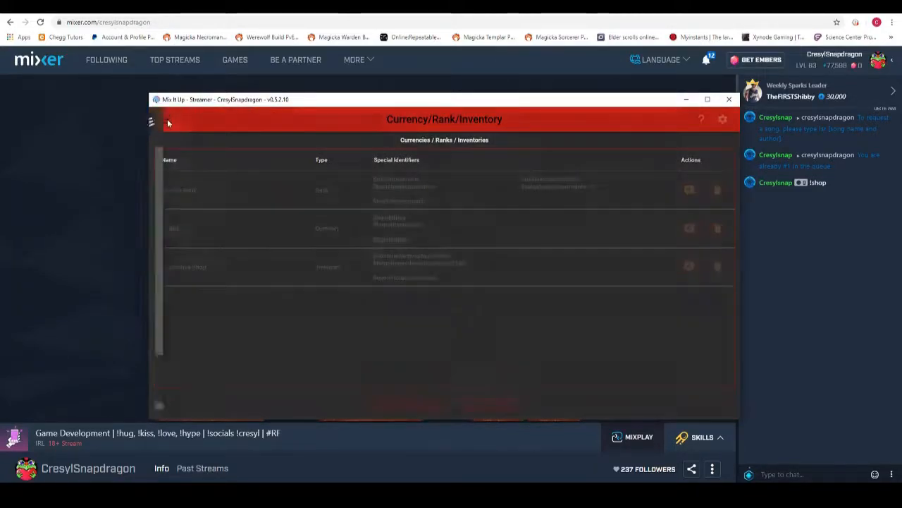
{"action": "left_click", "coordinate": [190, 204]}
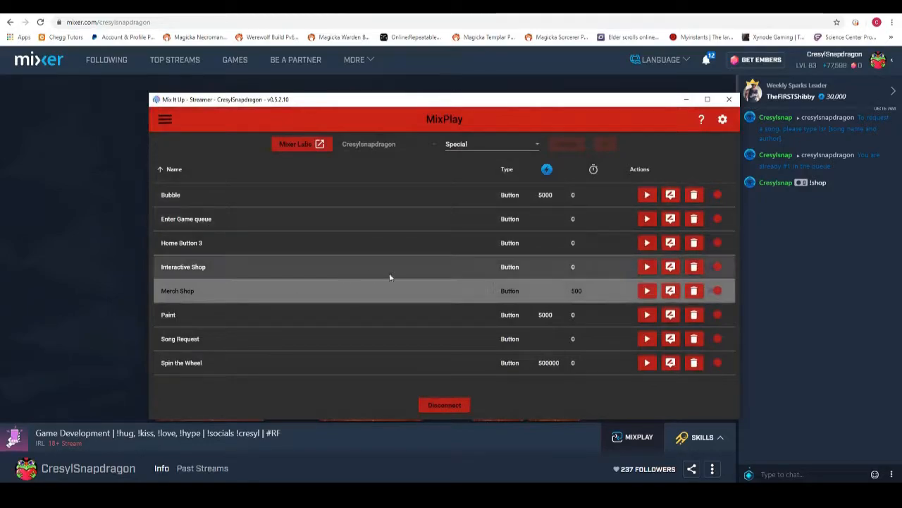
{"action": "left_click", "coordinate": [671, 267]}
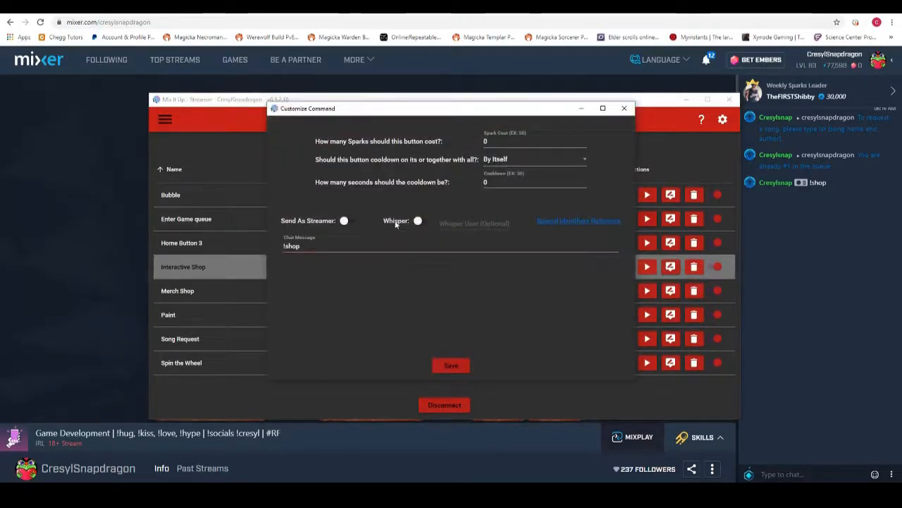
{"action": "left_click", "coordinate": [419, 221]}
{"action": "left_click_drag", "start_coordinate": [315, 249], "coordinate": [266, 252]}
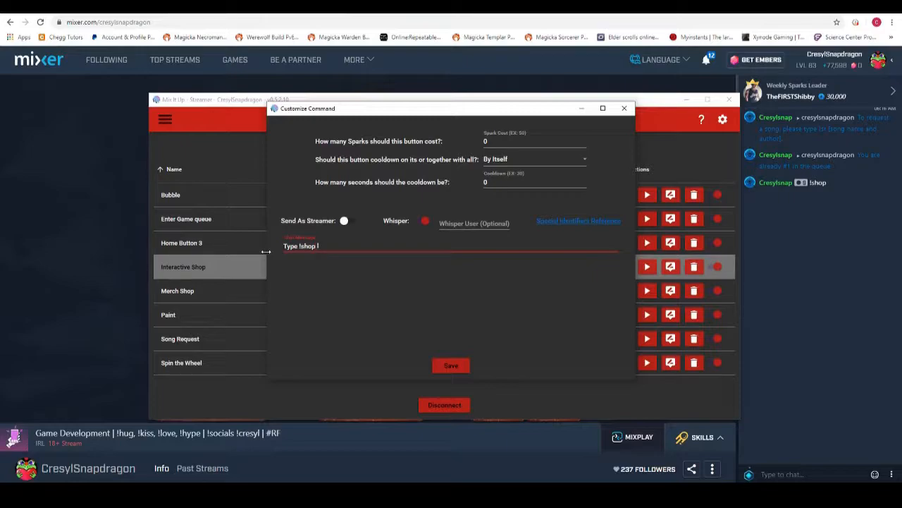
{"action": "left_click", "coordinate": [624, 108]}
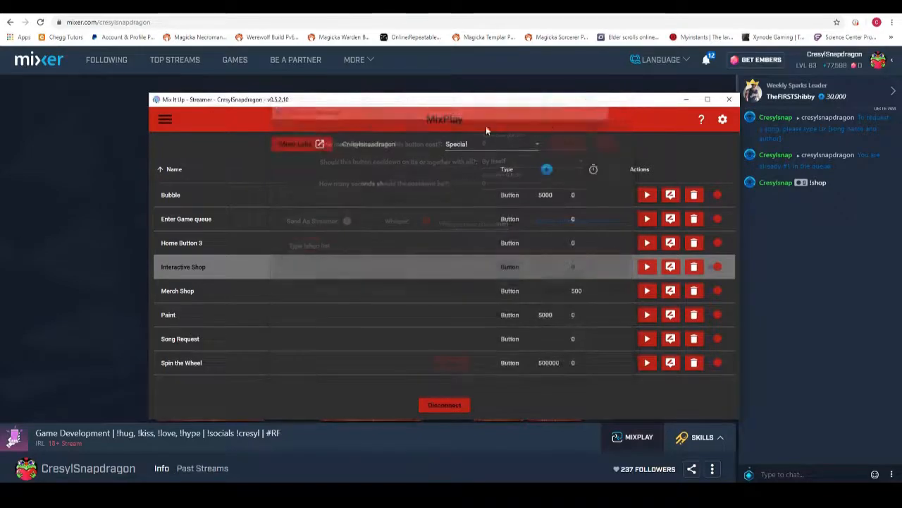
Reread the !shop help reply in Chat and return to the MixPlay command list.
{"action": "left_click", "coordinate": [165, 119]}
{"action": "left_click", "coordinate": [175, 154]}
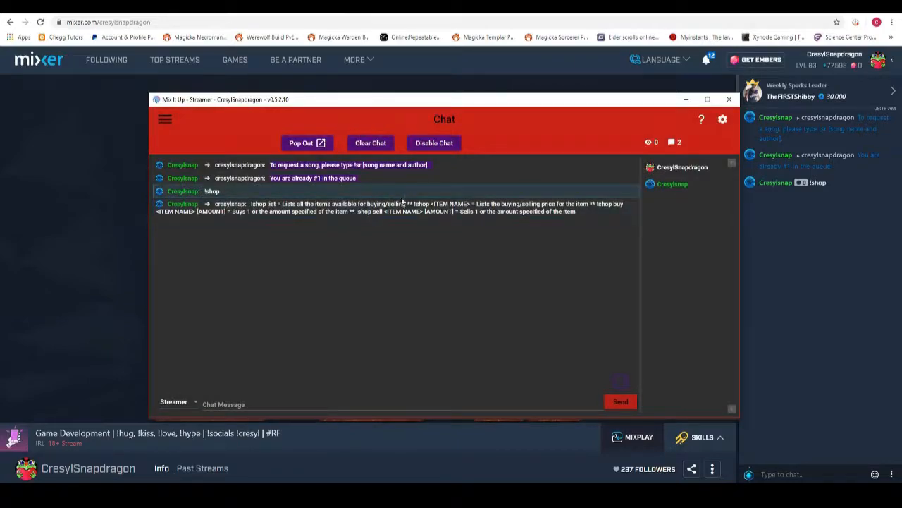
{"action": "left_click", "coordinate": [164, 123]}
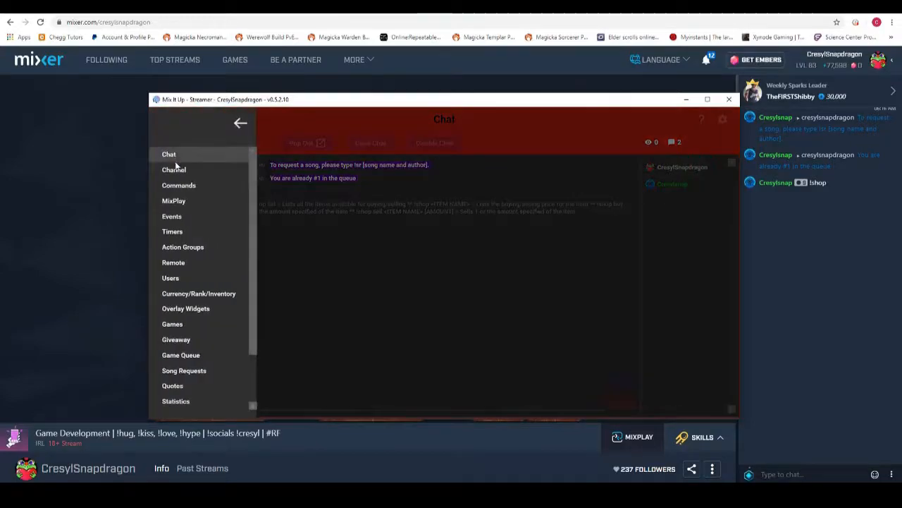
{"action": "left_click", "coordinate": [182, 203]}
Change the Interactive Shop command's chat message to "Type !shop list --> to see a list of items in the shop.", enable Whisper and save.
{"action": "left_click", "coordinate": [671, 267]}
{"action": "key", "text": "BackSpace"}
{"action": "key", "text": "BackSpace"}
{"action": "key", "text": "BackSpace"}
{"action": "key", "text": "BackSpace"}
{"action": "key", "text": "BackSpace"}
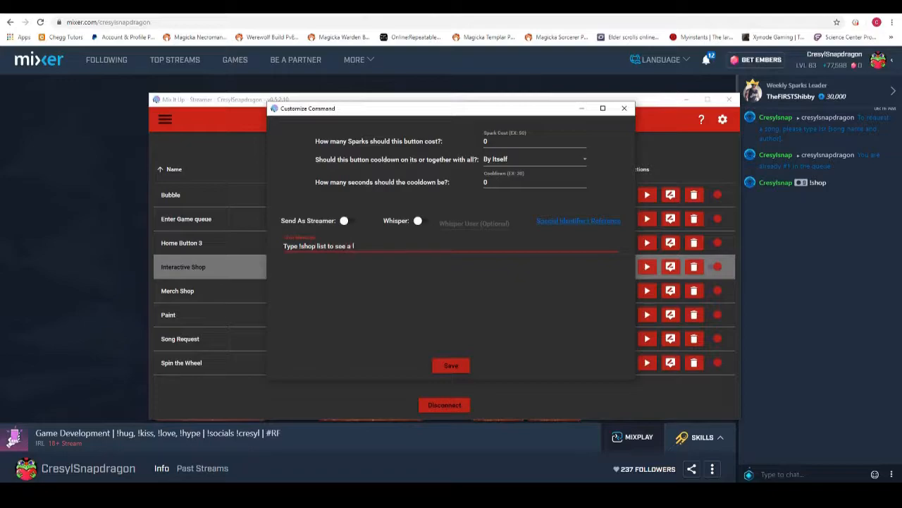
{"action": "key", "text": "BackSpace"}
{"action": "key", "text": "BackSpace"}
{"action": "key", "text": "BackSpace"}
{"action": "key", "text": "BackSpace"}
{"action": "key", "text": "BackSpace"}
{"action": "key", "text": "BackSpace"}
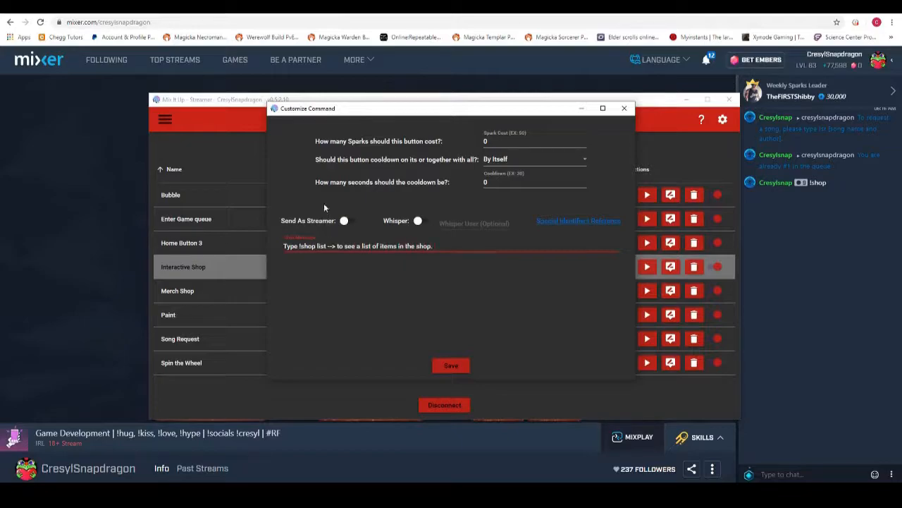
{"action": "left_click", "coordinate": [420, 220]}
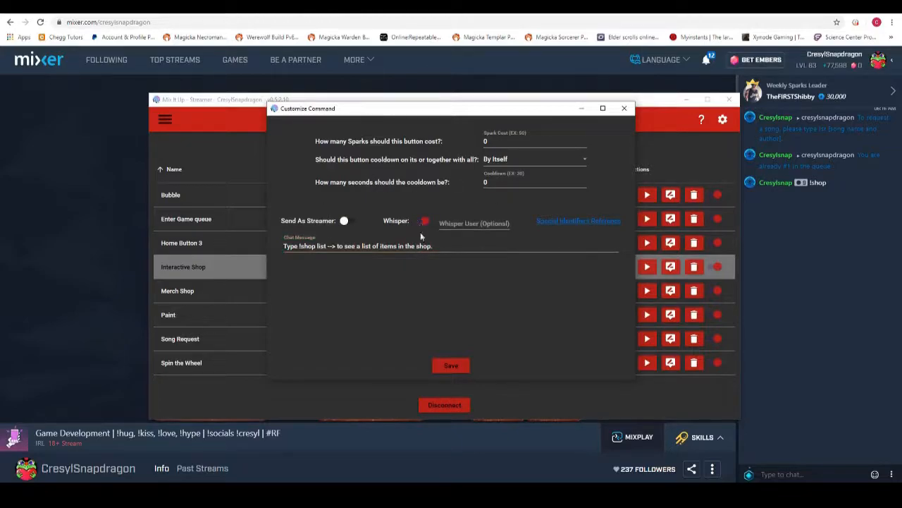
{"action": "left_click", "coordinate": [458, 372]}
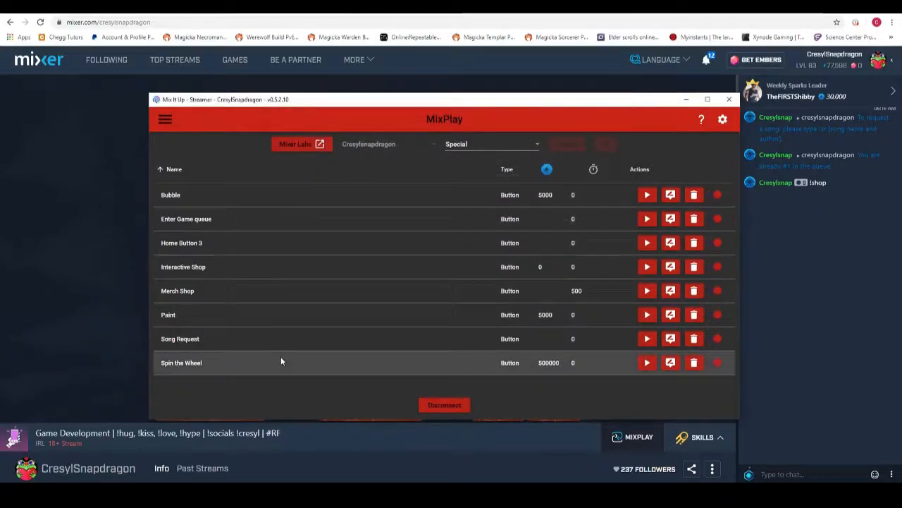
Disconnect the MixPlay game and reconnect it to load the updated Interactive Shop command.
{"action": "left_click", "coordinate": [436, 405]}
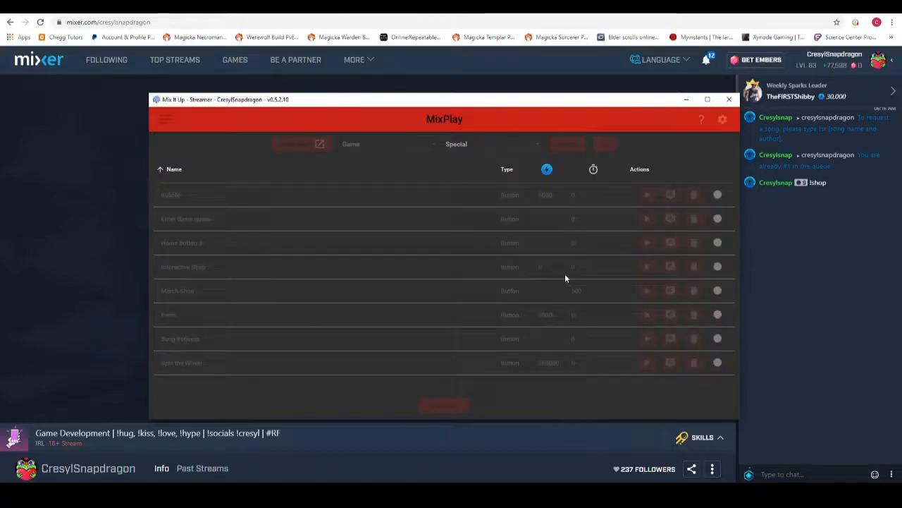
{"action": "left_click", "coordinate": [687, 102]}
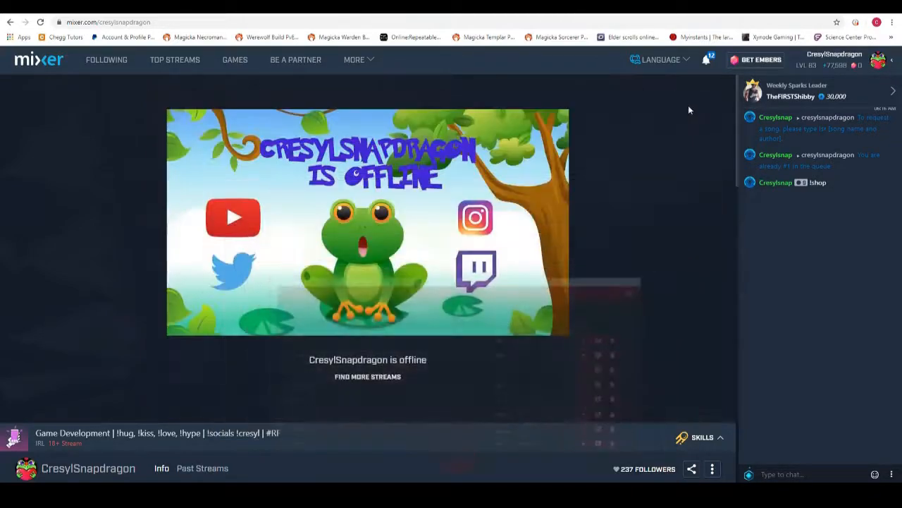
{"action": "left_click", "coordinate": [520, 492]}
{"action": "left_click", "coordinate": [441, 406]}
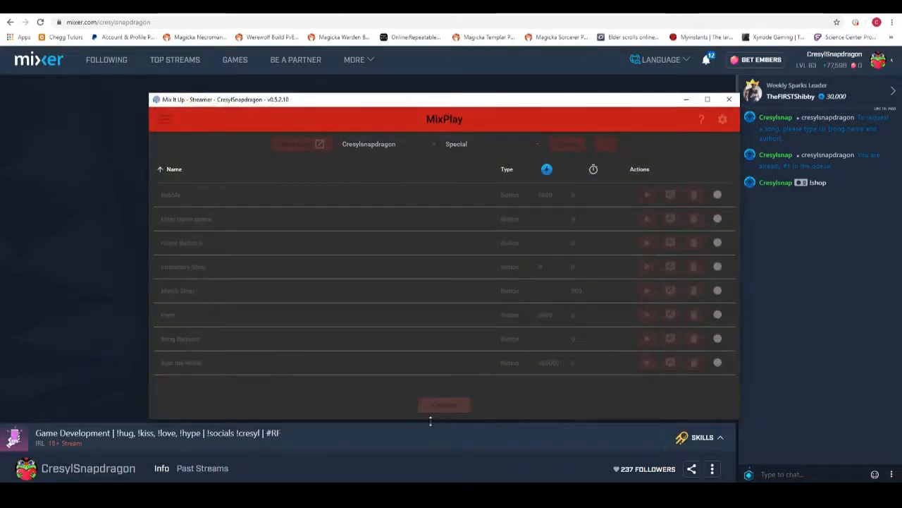
Switch to the Mixer channel page and test the Interactive Shop and Merch Shop buttons in the Special scene.
{"action": "left_click", "coordinate": [449, 443]}
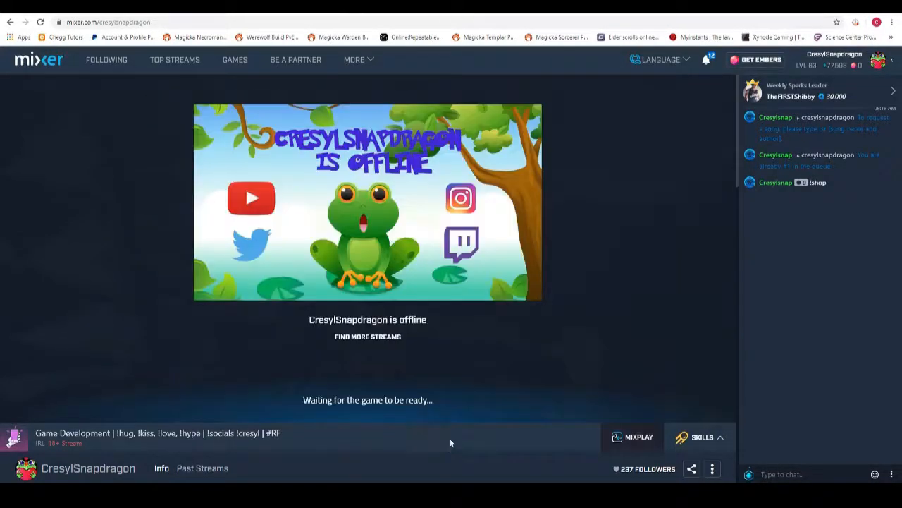
{"action": "left_click", "coordinate": [494, 408]}
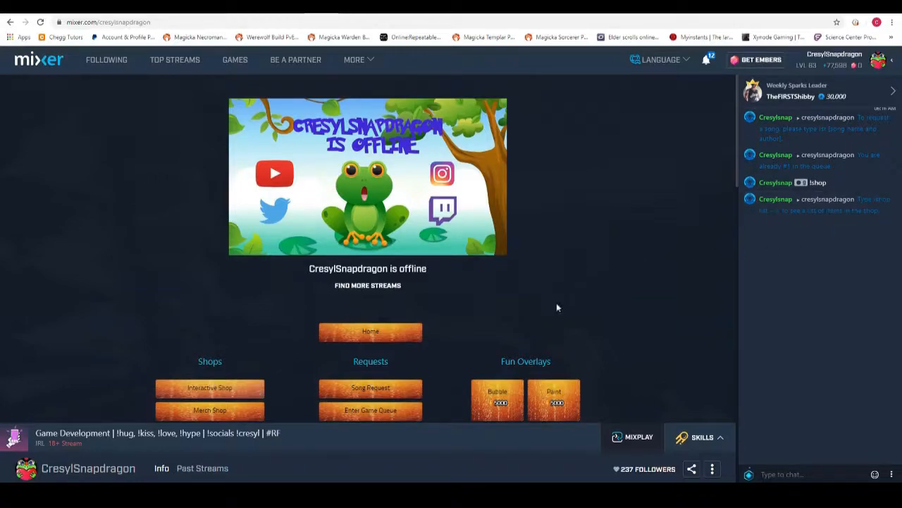
{"action": "left_click", "coordinate": [211, 415]}
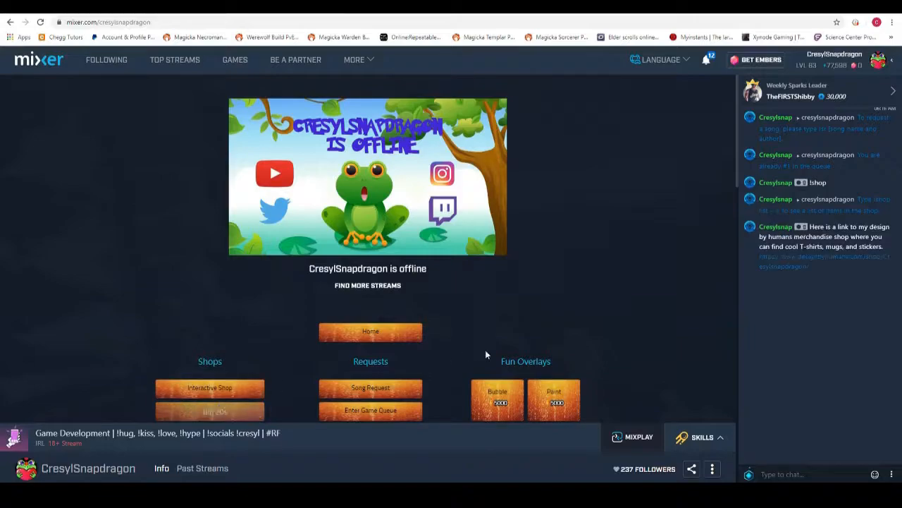